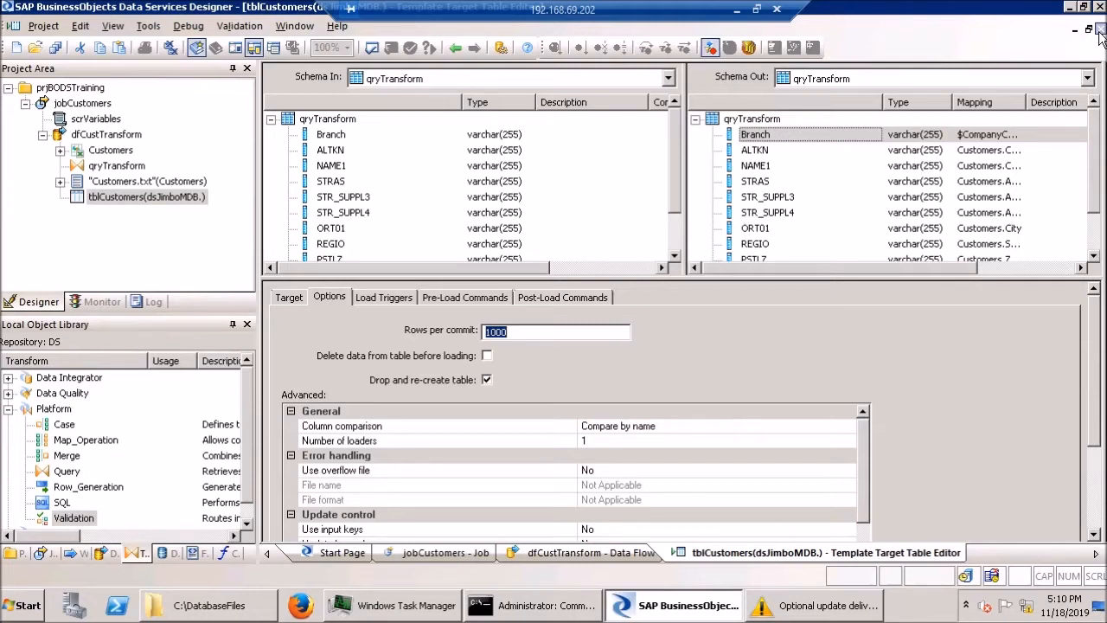
Close the target table editor, switch to Microsoft Access and examine the tblCustomers table in Z:\DatabaseFiles\jimbo.mdb
click(1100, 30)
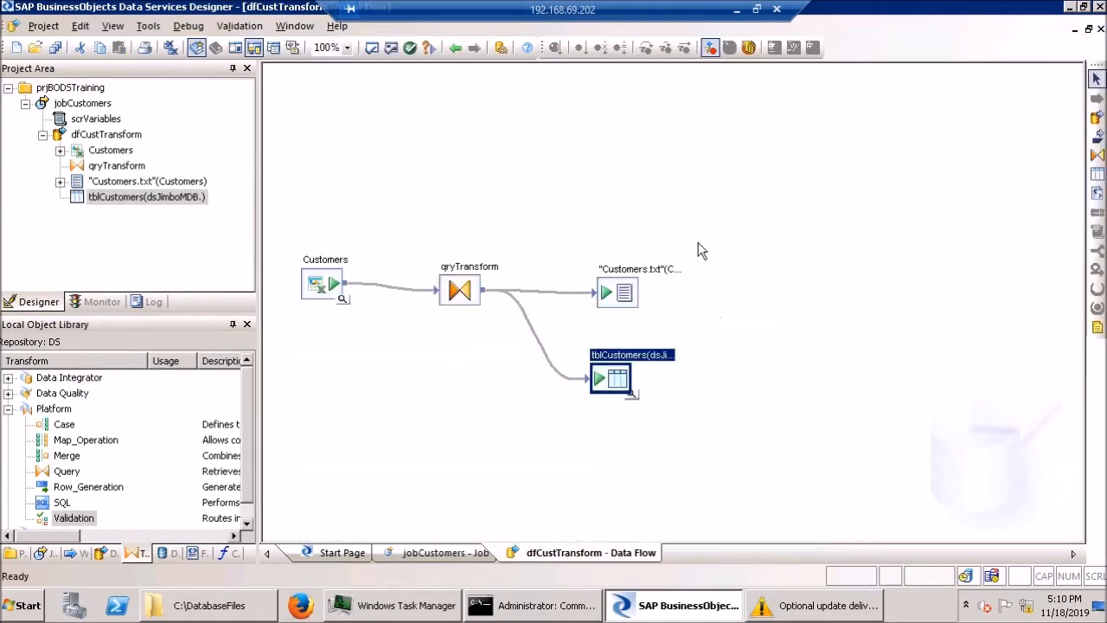
click(737, 10)
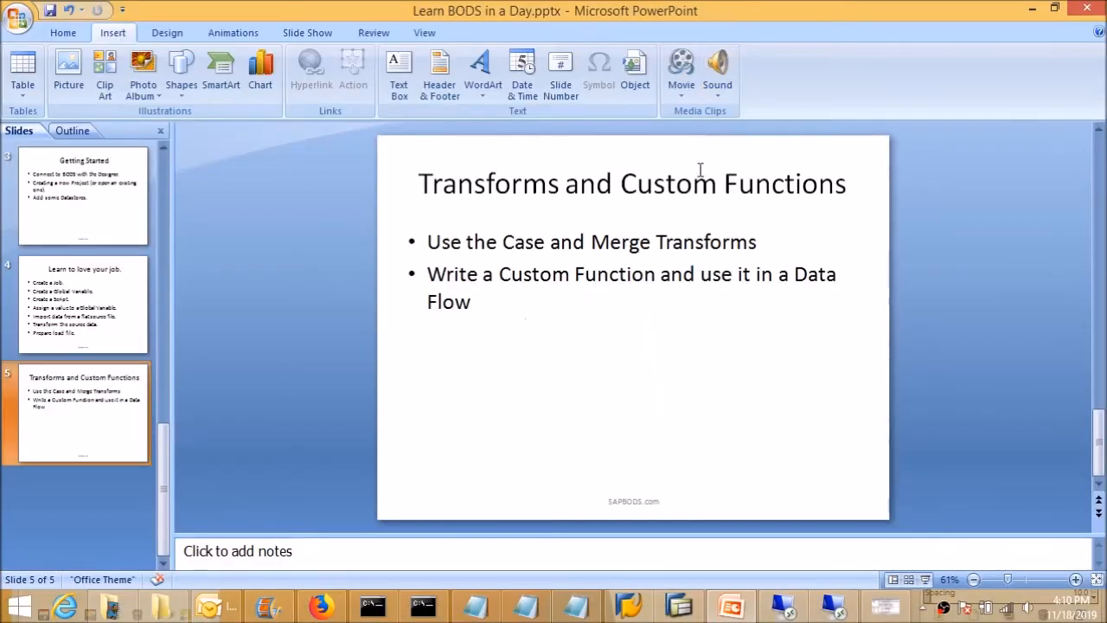
key(super)
text(acc)
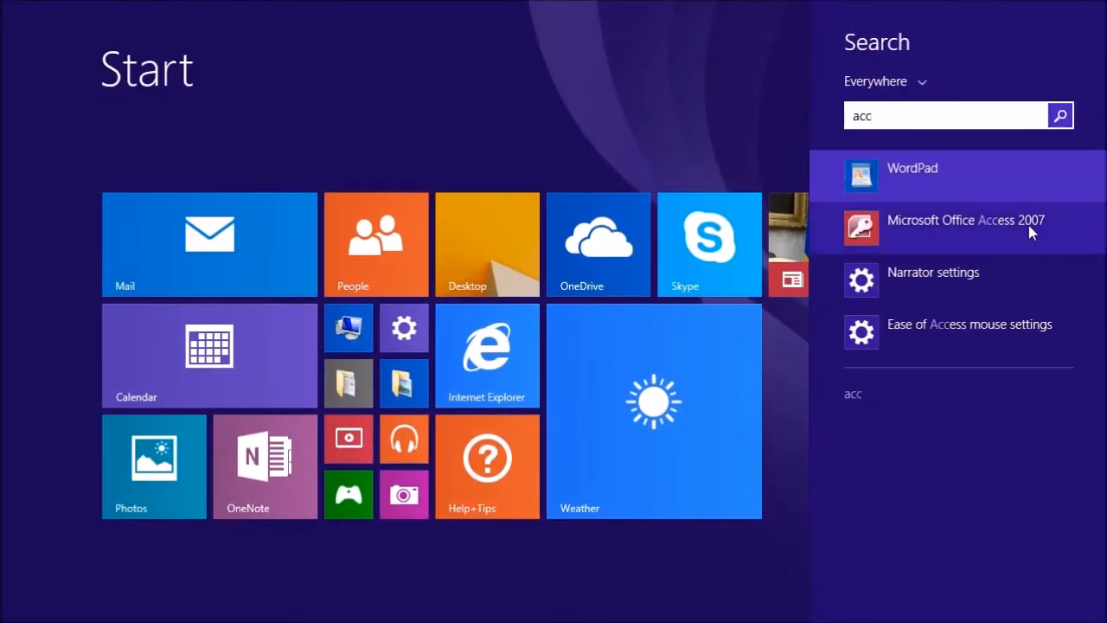
click(999, 227)
click(19, 17)
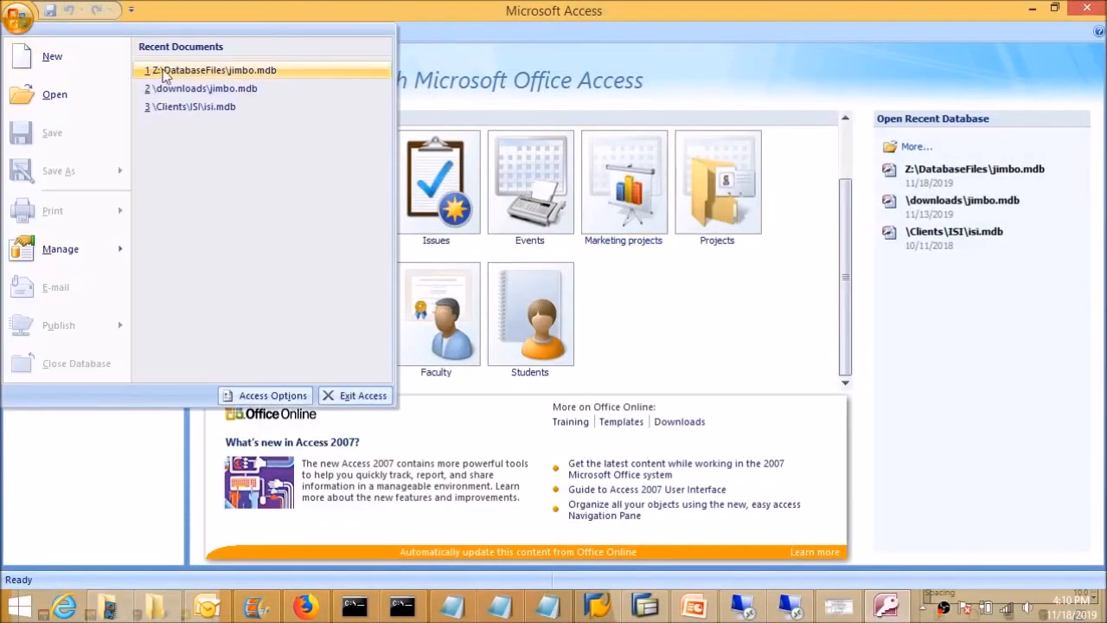
click(225, 70)
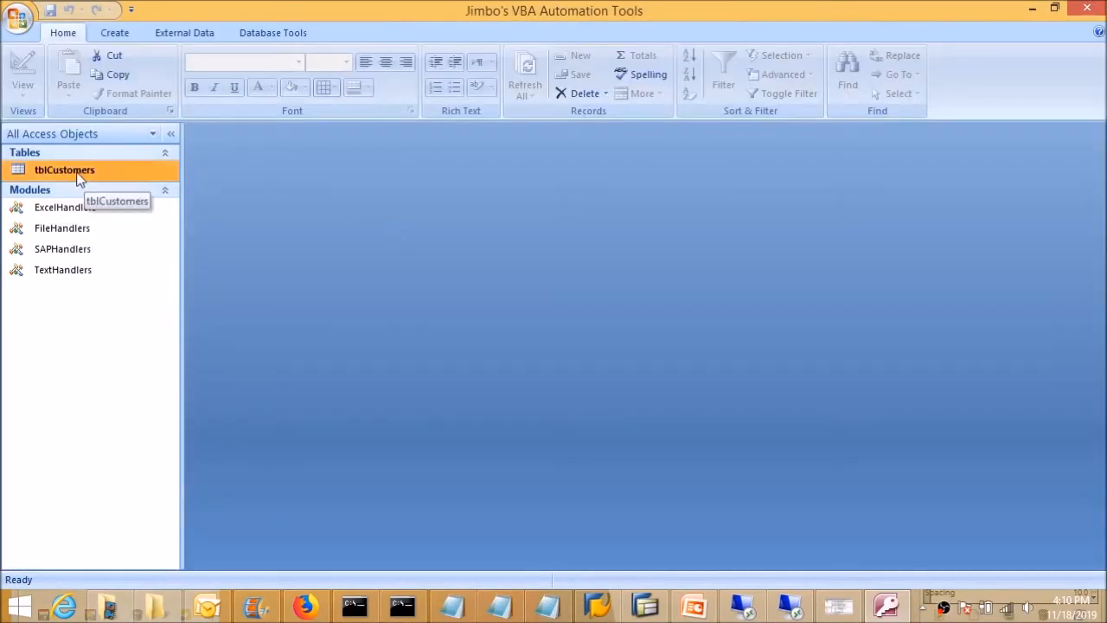
double_click(65, 170)
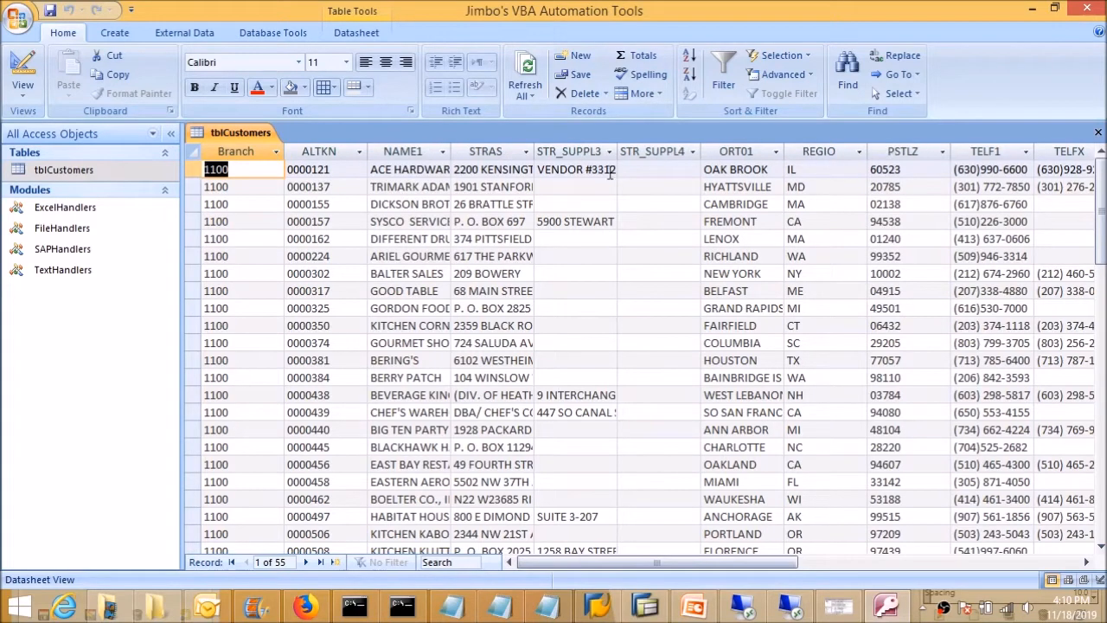
click(1078, 14)
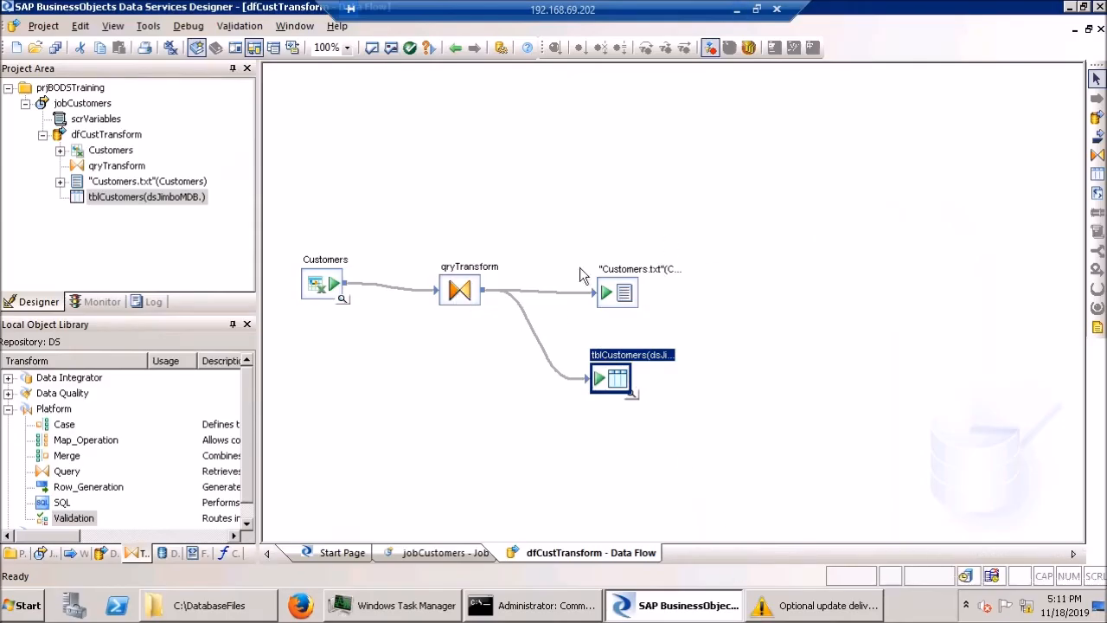
Delete the Customers.txt file target from dfCustTransform and move the tblCustomers target level with qryTransform
right_click(624, 295)
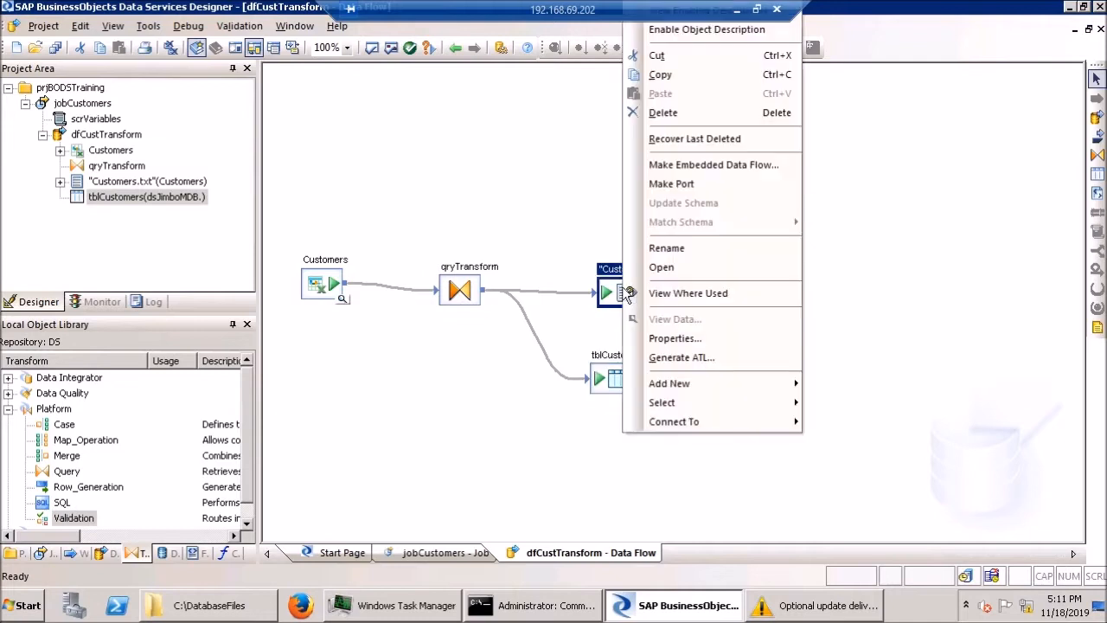
click(664, 113)
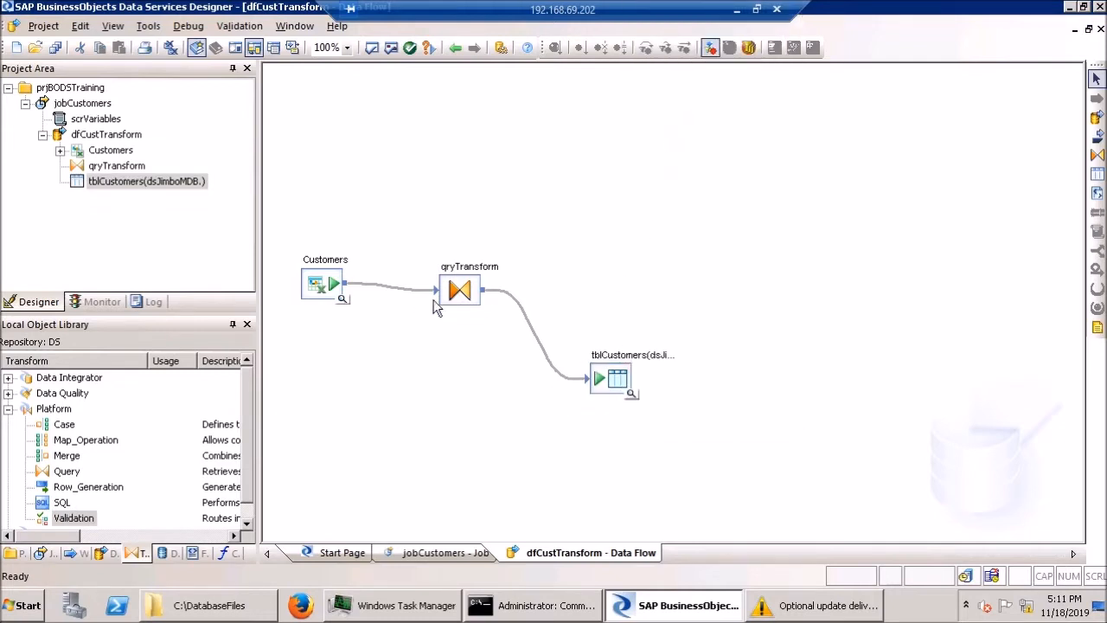
drag(617, 368, 617, 284)
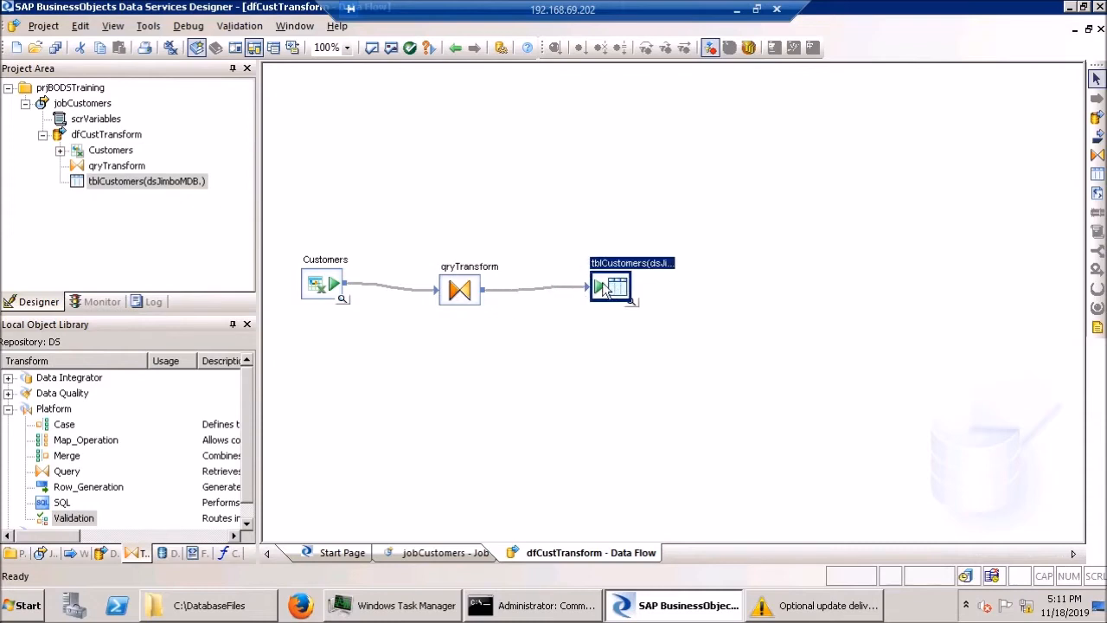
Map the Branch output column of qryTransform to Customers.Branch, and space the tblCustomers target farther from the query
double_click(464, 292)
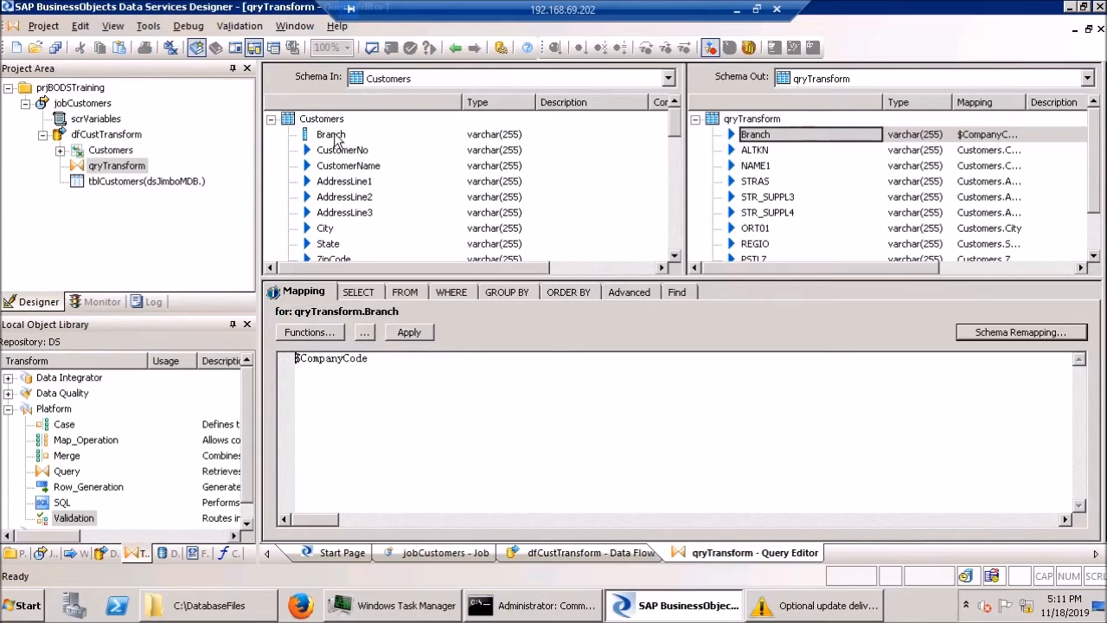
click(333, 137)
drag(423, 363, 256, 344)
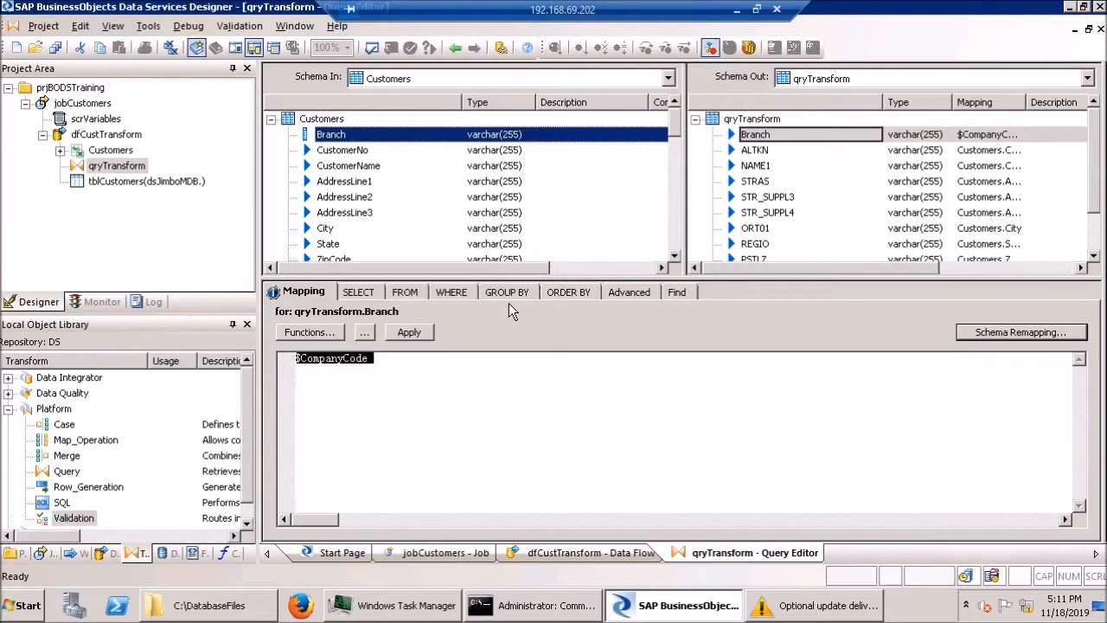
text(Customers.)
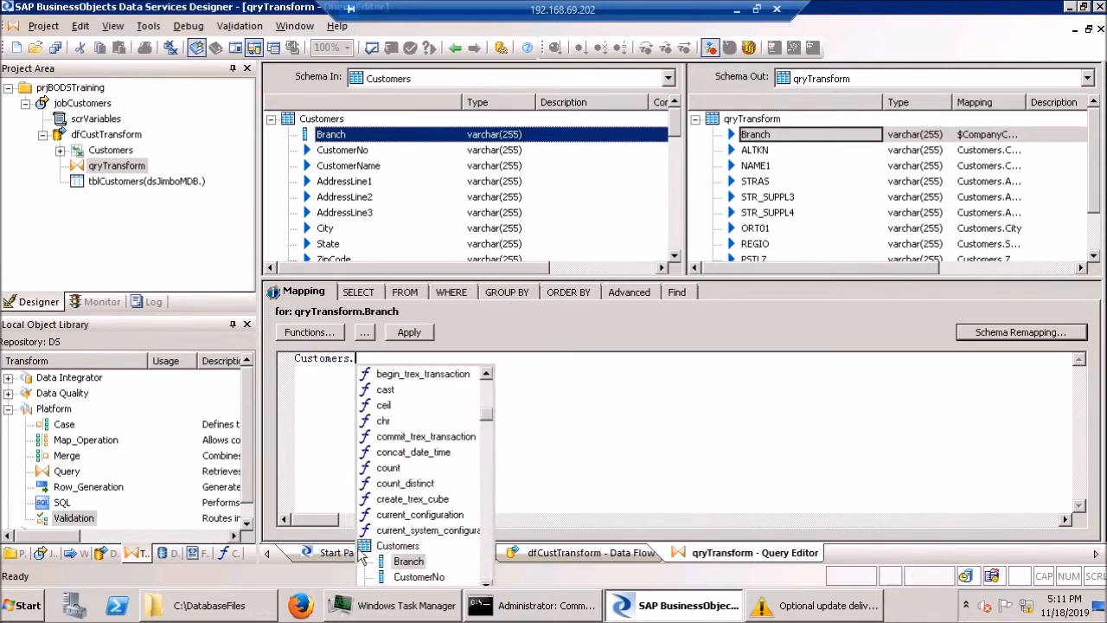
click(422, 562)
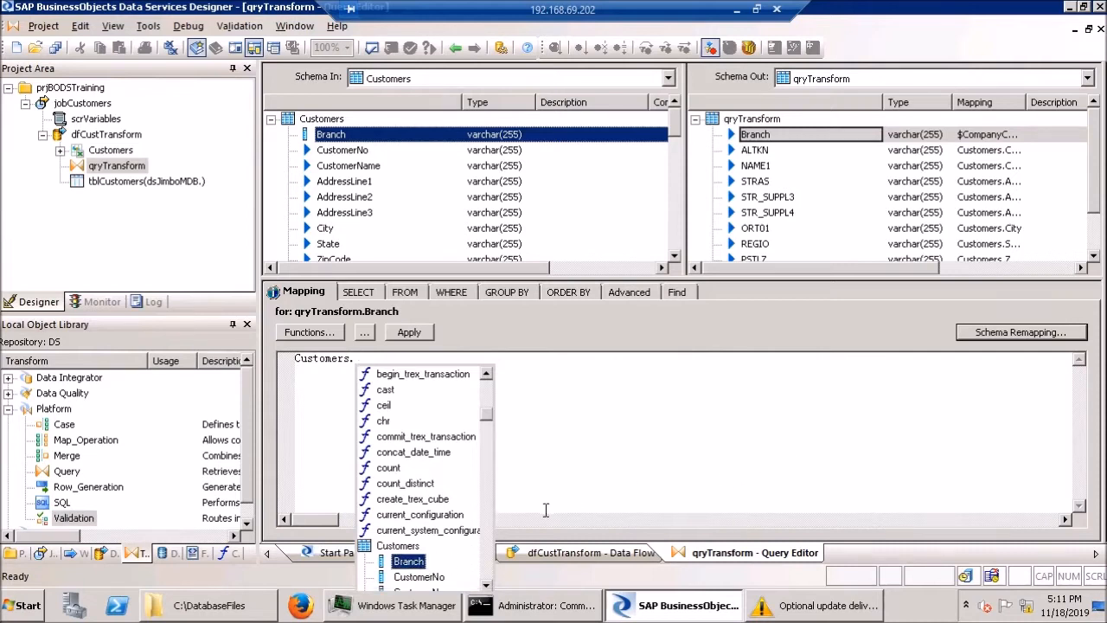
double_click(422, 563)
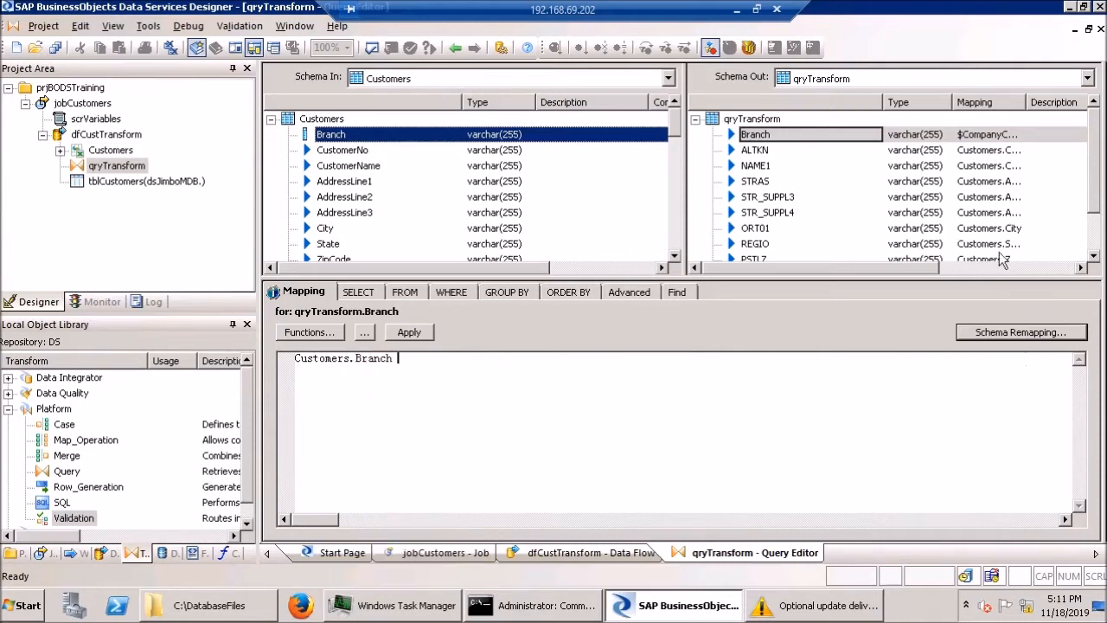
click(1101, 29)
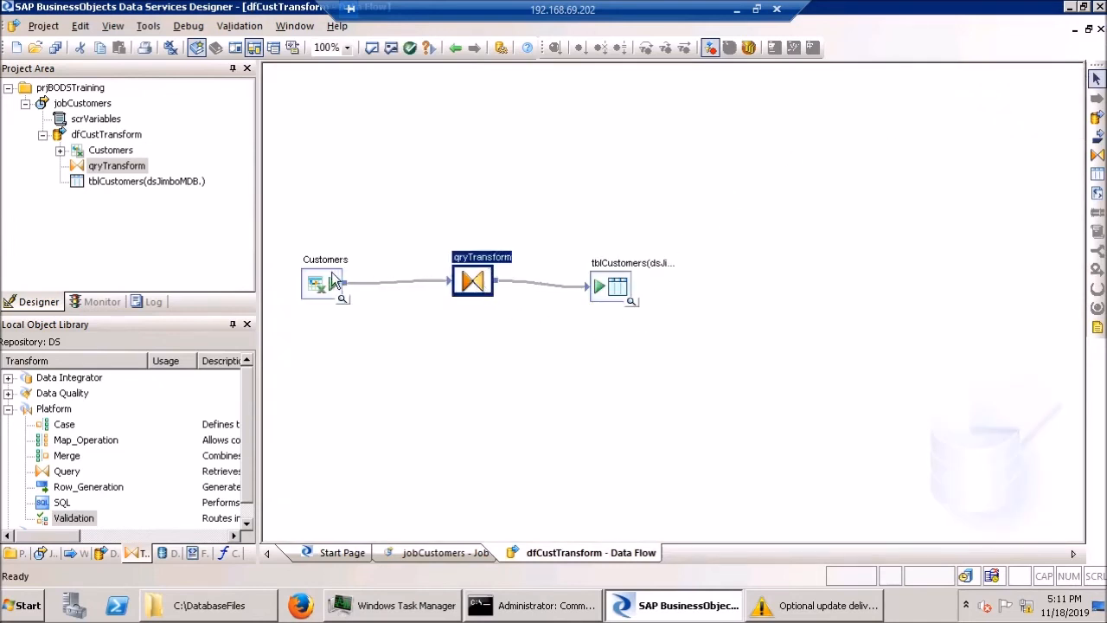
drag(614, 288, 673, 267)
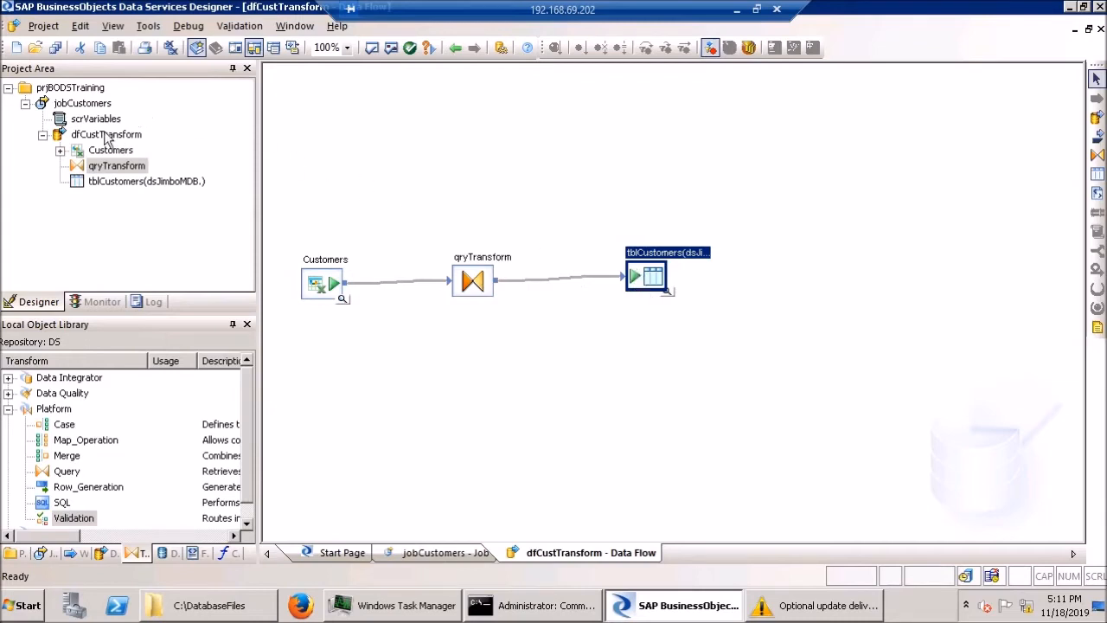
Add a data flow named dfCaseTransform to jobCustomers, connected after dfCustTransform and aligned with it
click(91, 105)
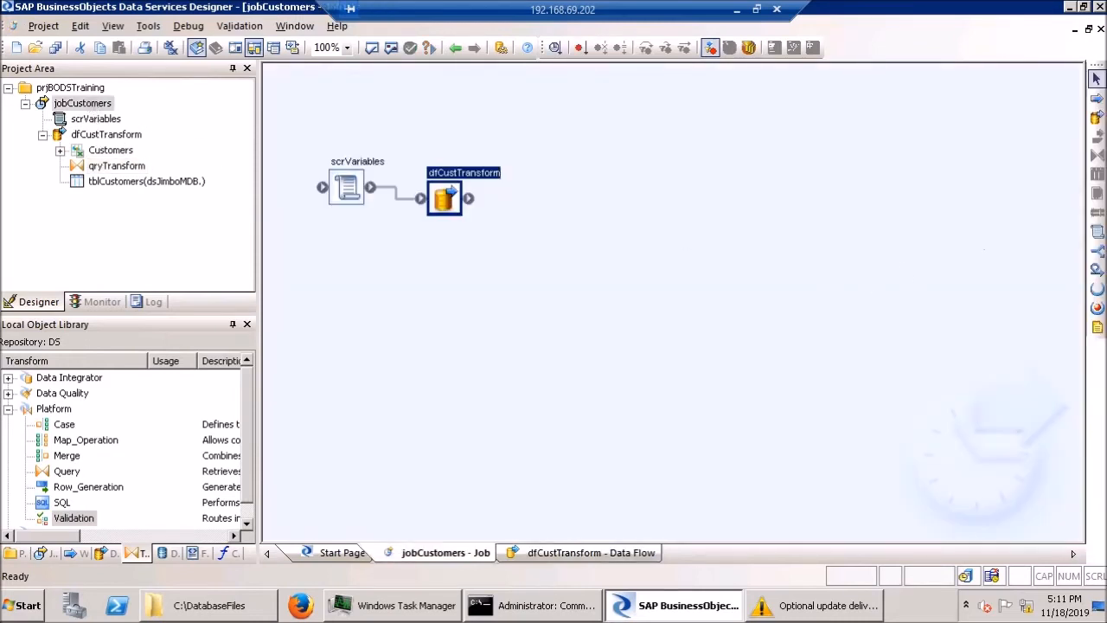
click(1096, 119)
click(550, 220)
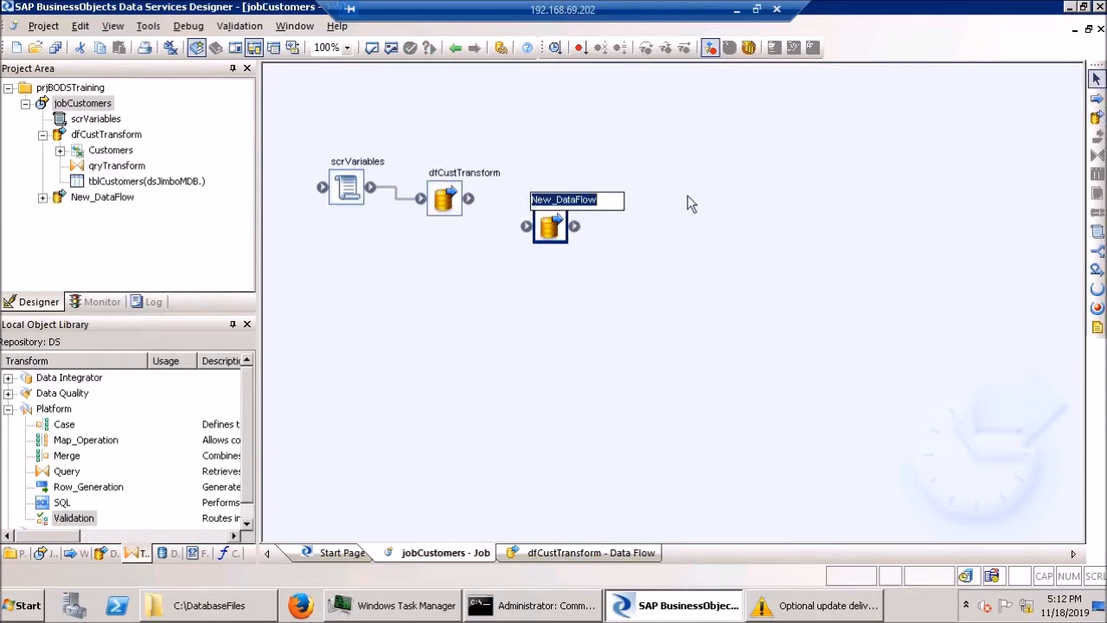
text(df)
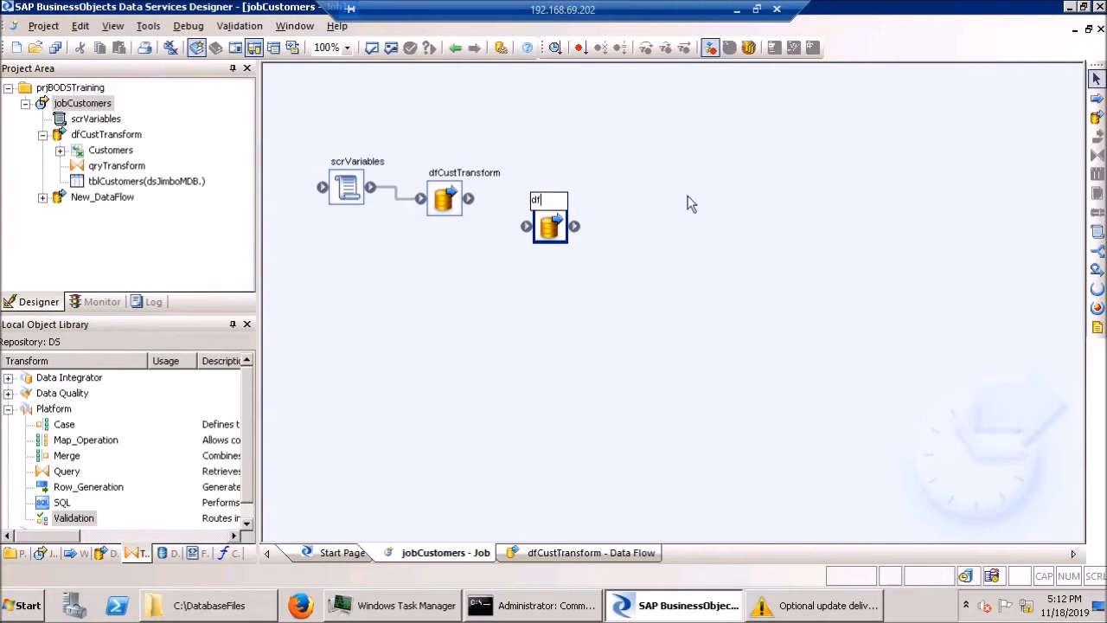
text(CaseTransf)
key(BackSpace)
text(form)
click(647, 262)
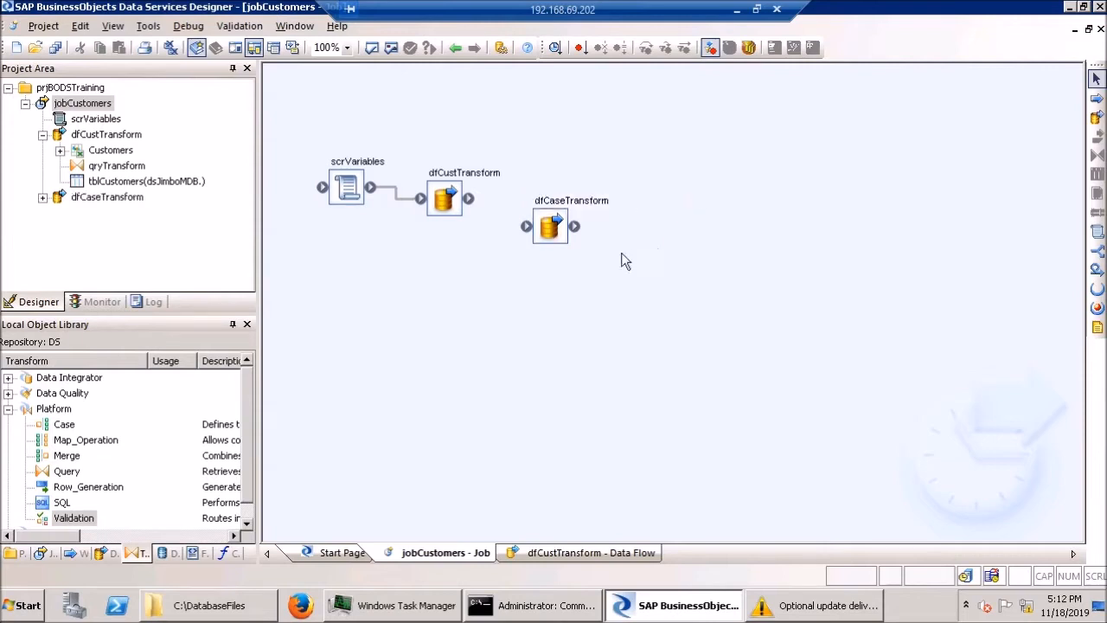
drag(478, 200, 527, 227)
drag(555, 201, 553, 180)
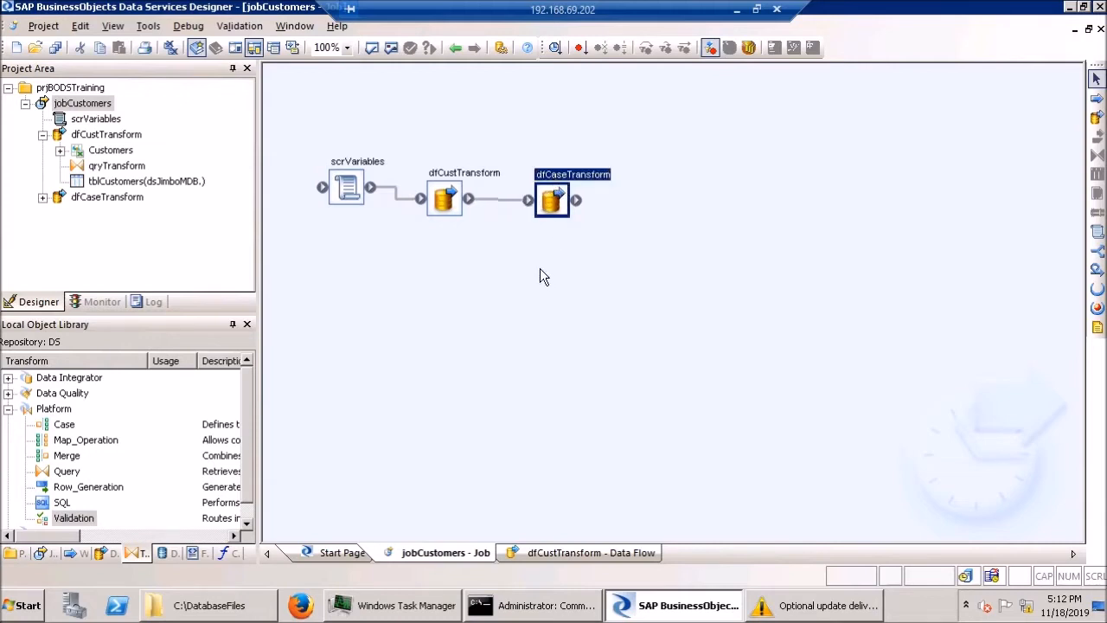
Open dfCaseTransform and place the tblCustomers template table from the dsJimboMDB datastore in it as the source
double_click(550, 197)
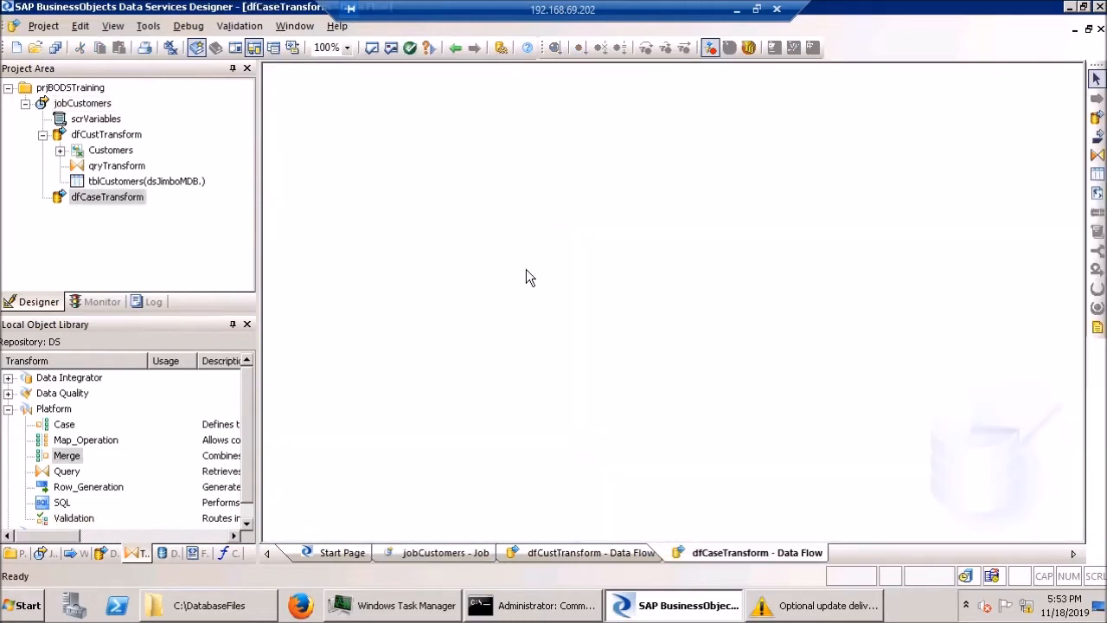
click(170, 552)
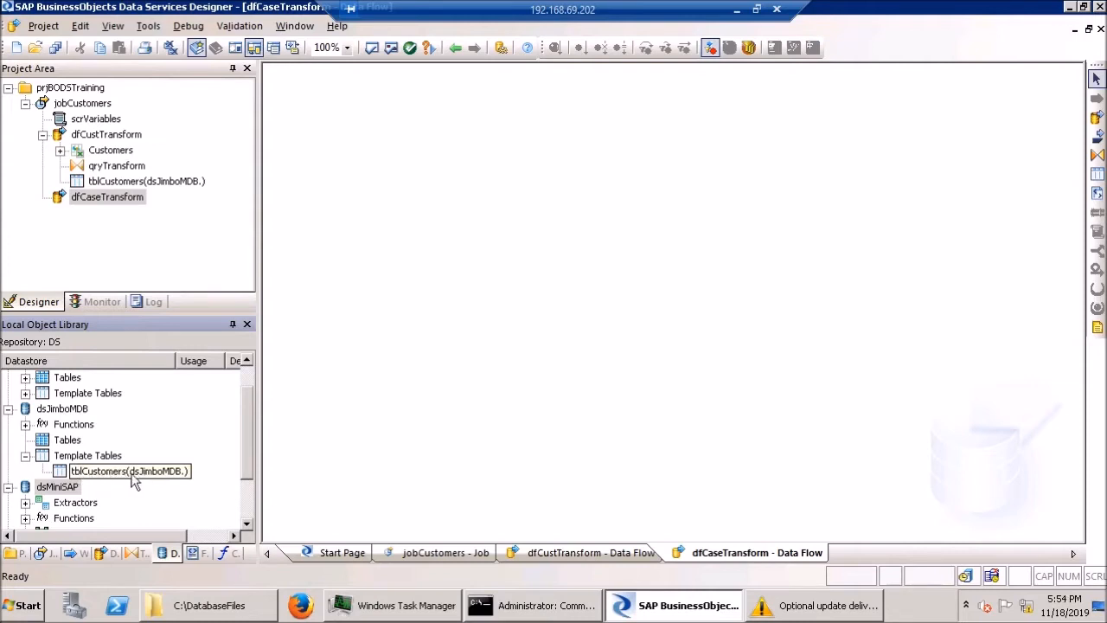
drag(87, 478, 335, 275)
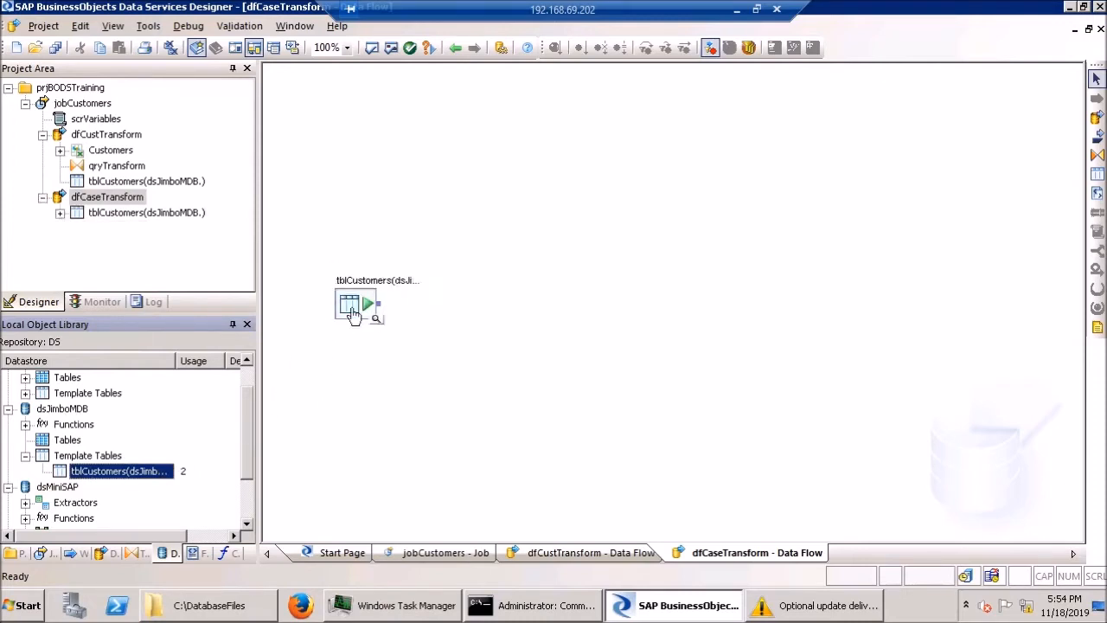
click(352, 307)
drag(352, 307, 333, 285)
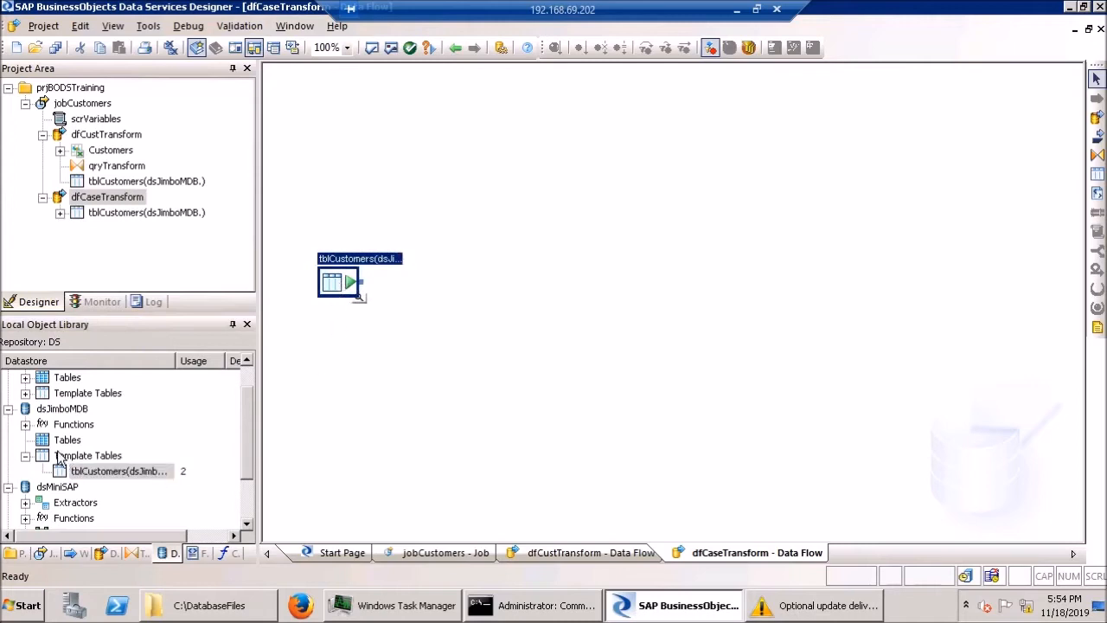
Add a Case transform named caseBranch beside the source table and connect tblCustomers to it
click(139, 554)
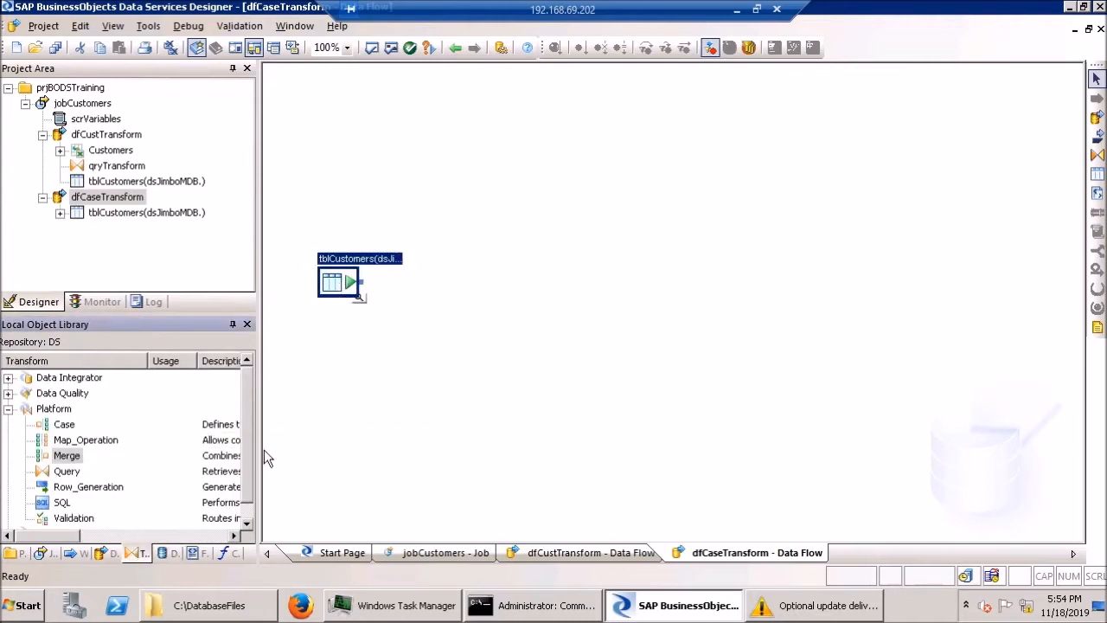
drag(58, 424, 434, 278)
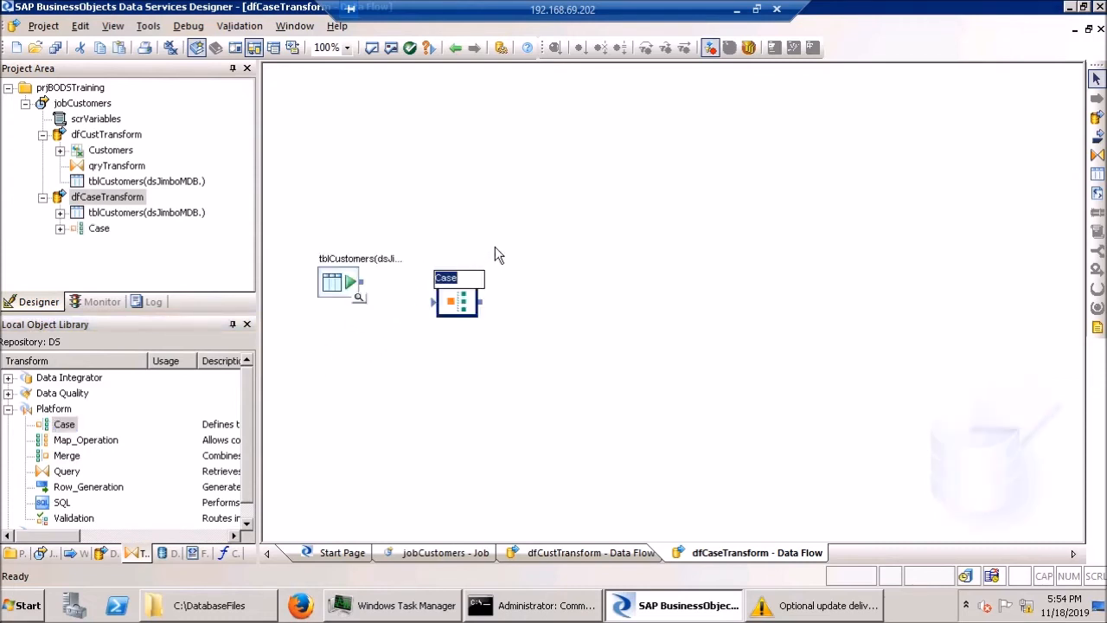
text(caseBranch)
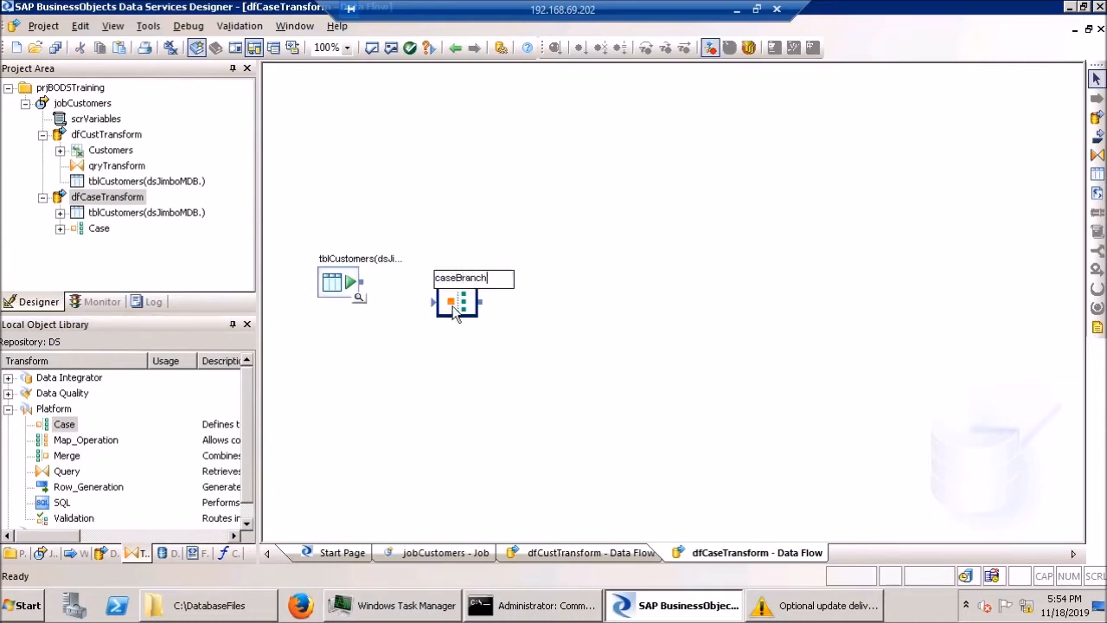
drag(361, 282, 465, 297)
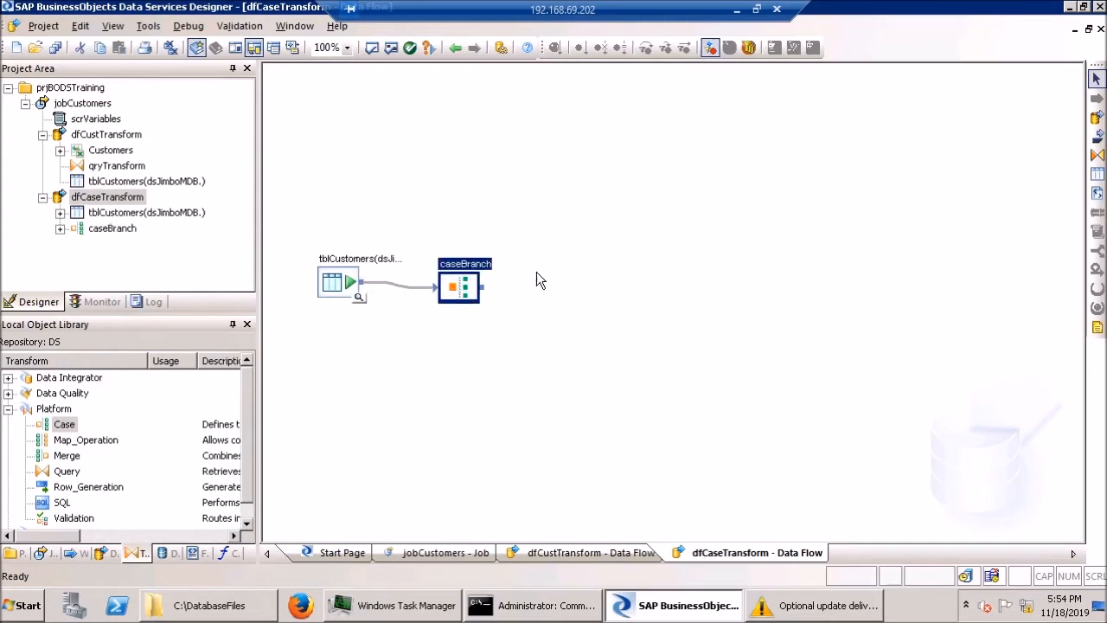
Open caseBranch for editing and add a case labelled caseBranch_SanFrancisco
double_click(462, 289)
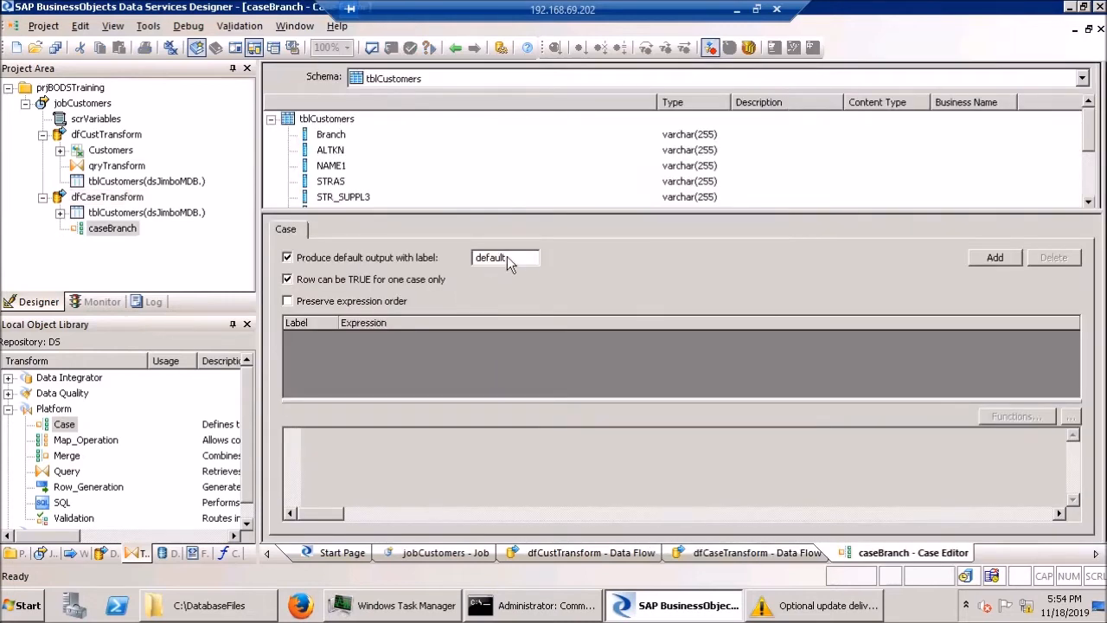
click(337, 136)
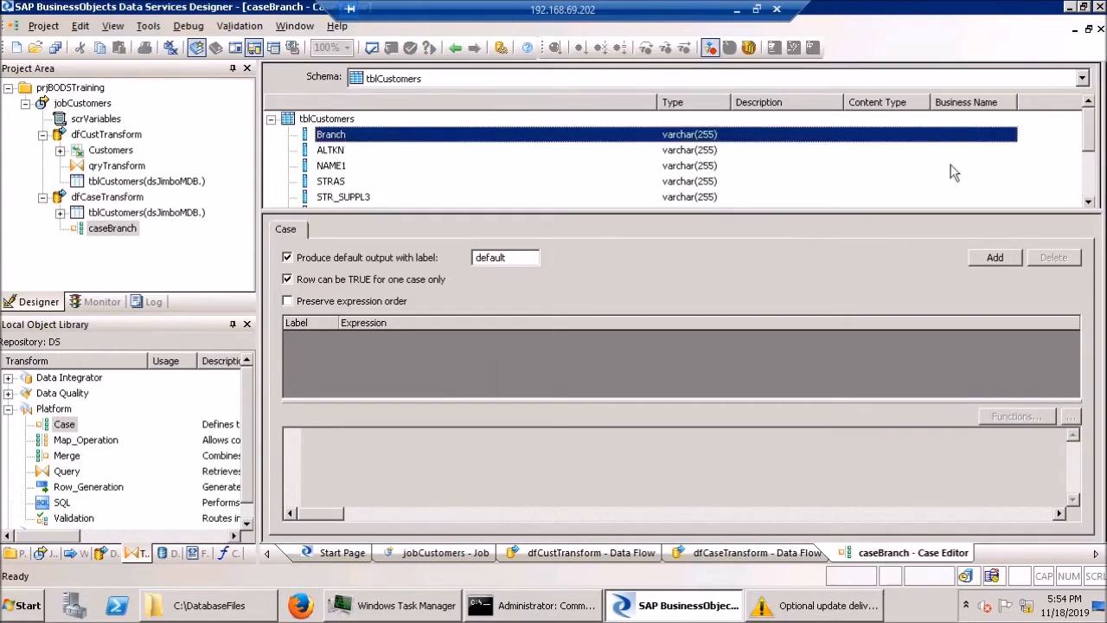
click(992, 258)
drag(364, 336, 339, 336)
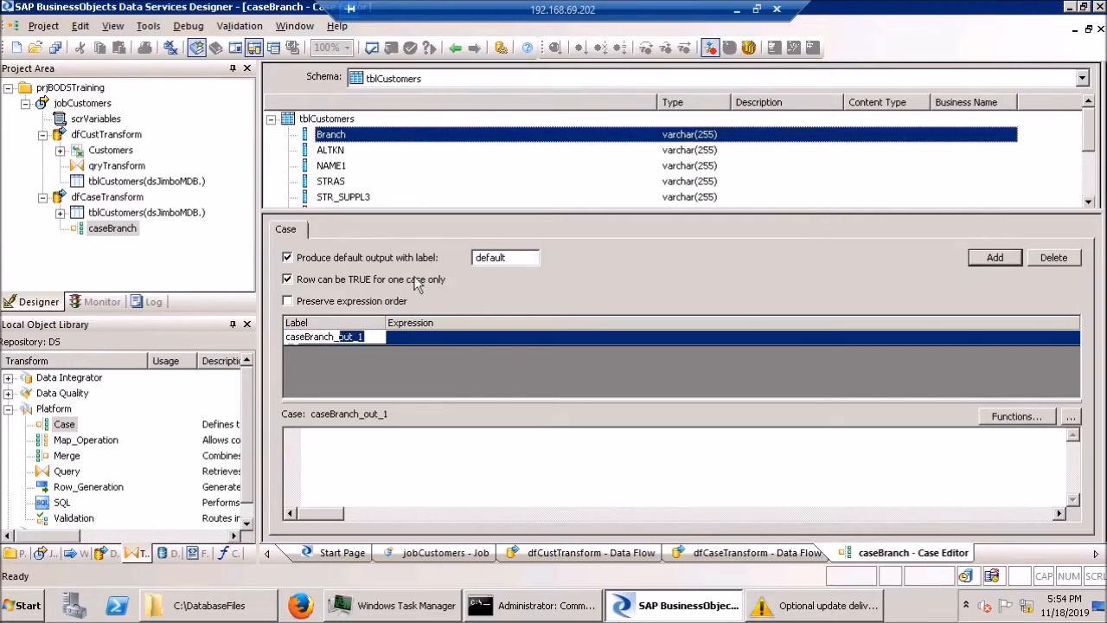
text(S)
text(anFrancisco)
key(Return)
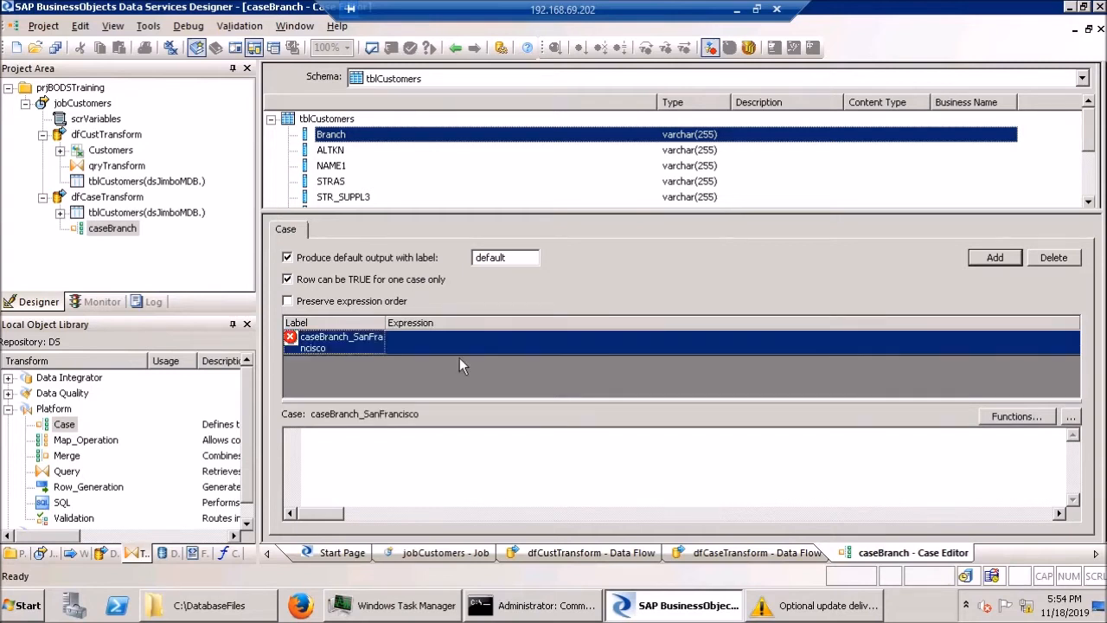
Set the expression of the caseBranch_SanFrancisco case to Branch = 'San Francisco'
click(373, 443)
text(Branch = 'San Fran)
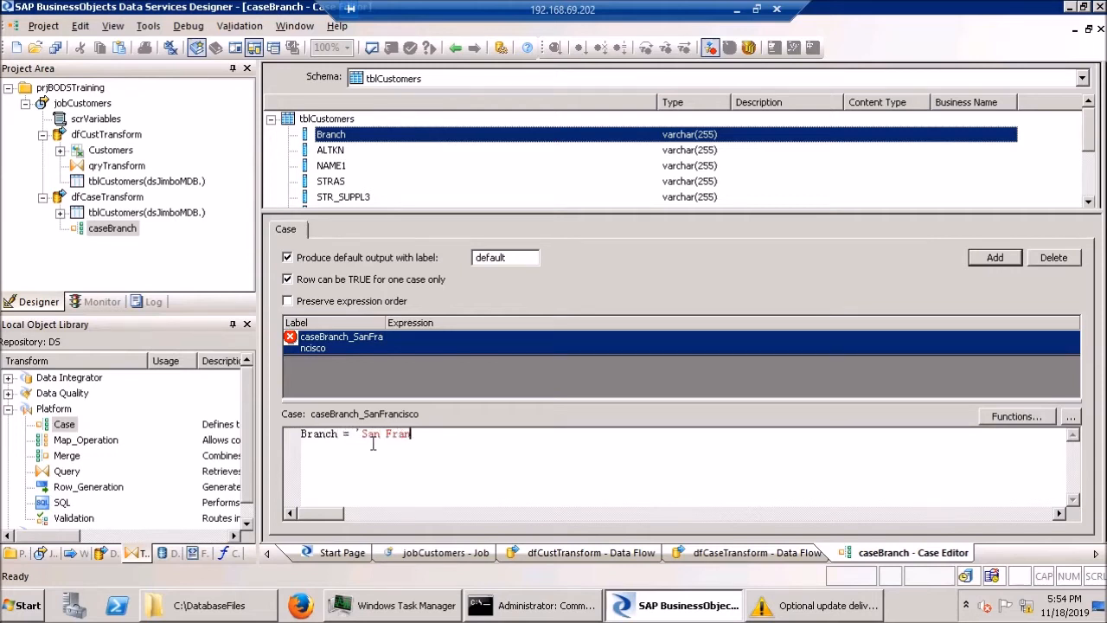
text(cisco)
Add a case labelled caseBranch_NewYork with the expression Branch = 'New York'
click(994, 258)
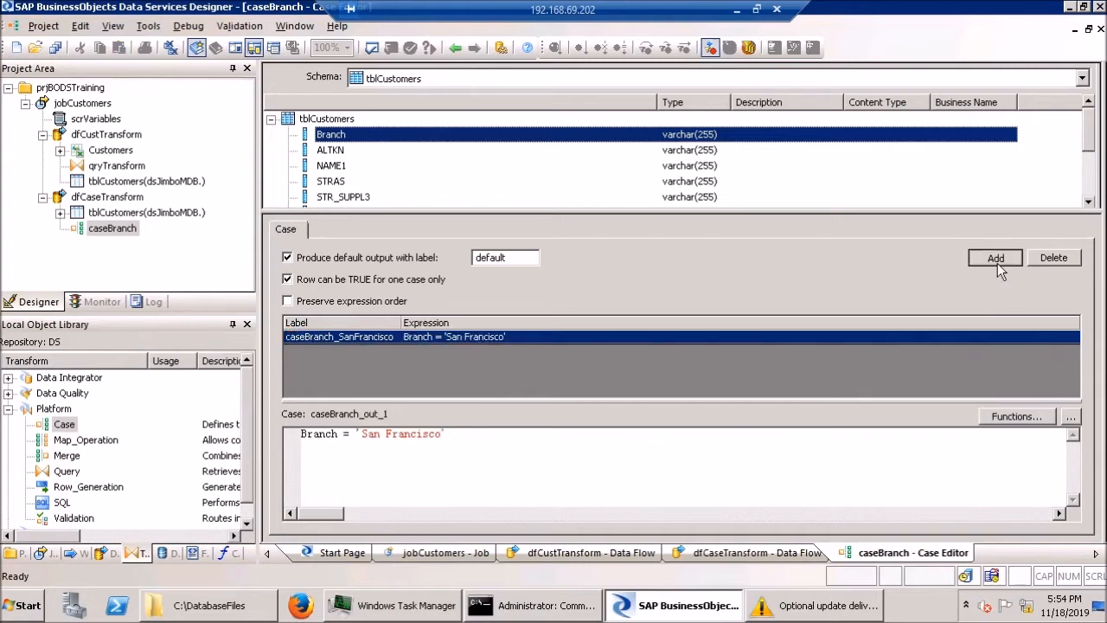
drag(368, 350, 338, 350)
text(New)
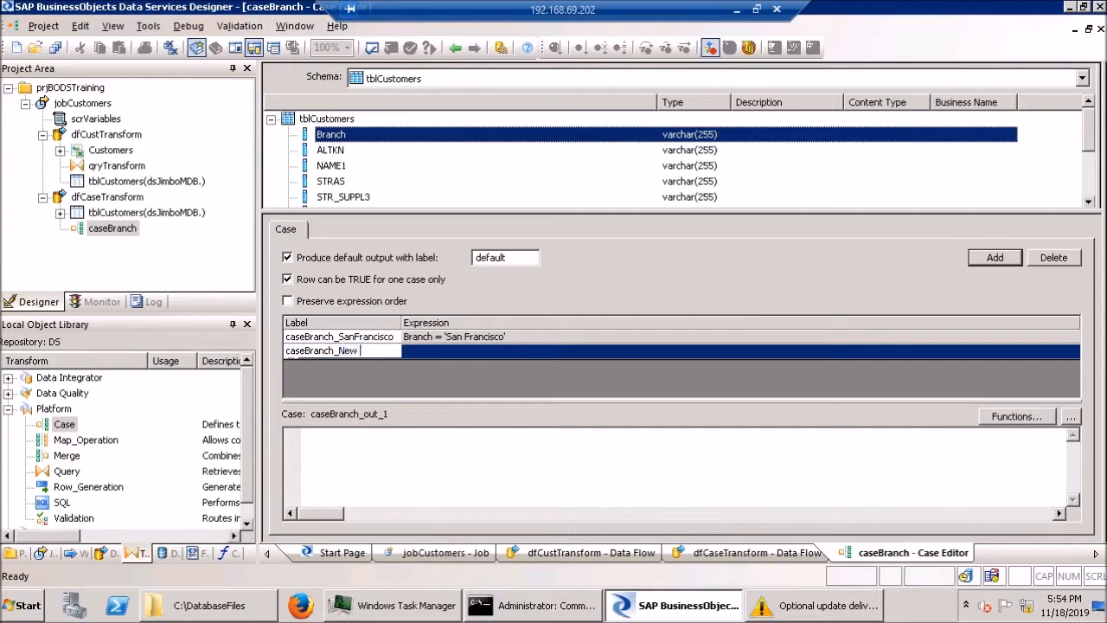
text(York)
key(Return)
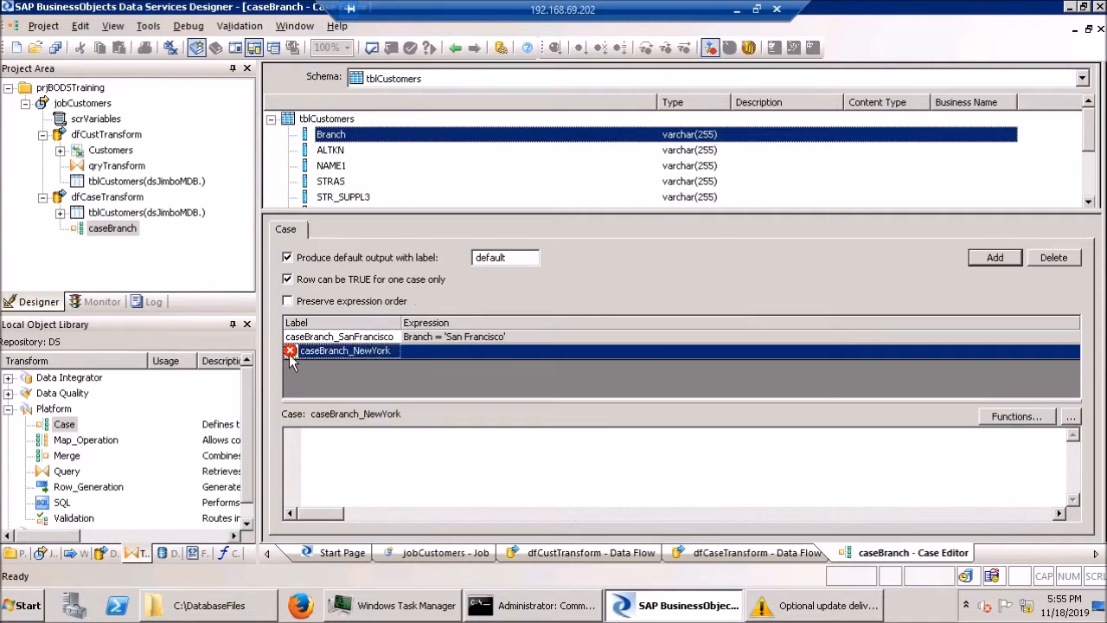
click(364, 434)
text(Branch)
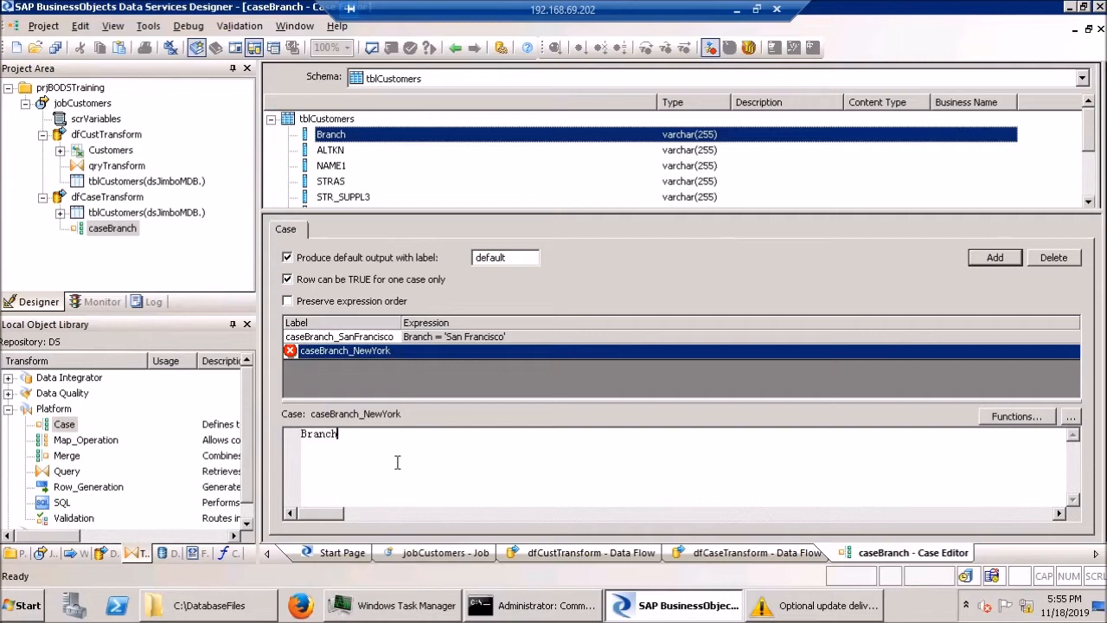
text( = 'New York)
Add a case labelled caseBranch_Pensacola with the expression Branch = 'Pensacola' and close the Case editor
click(994, 258)
key(Return)
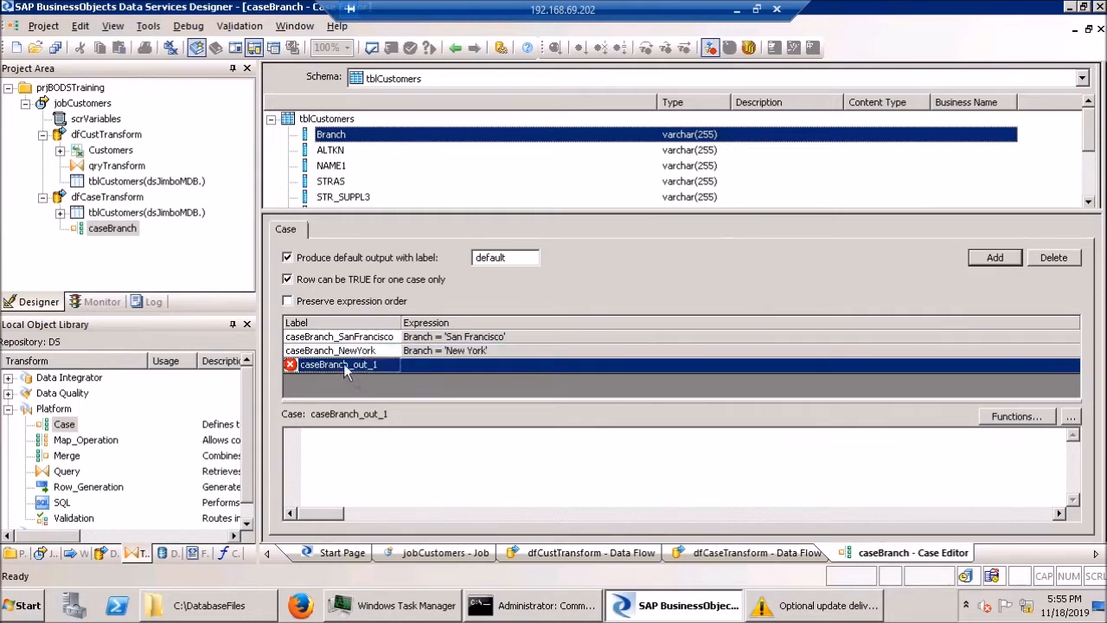
click(1034, 256)
click(993, 257)
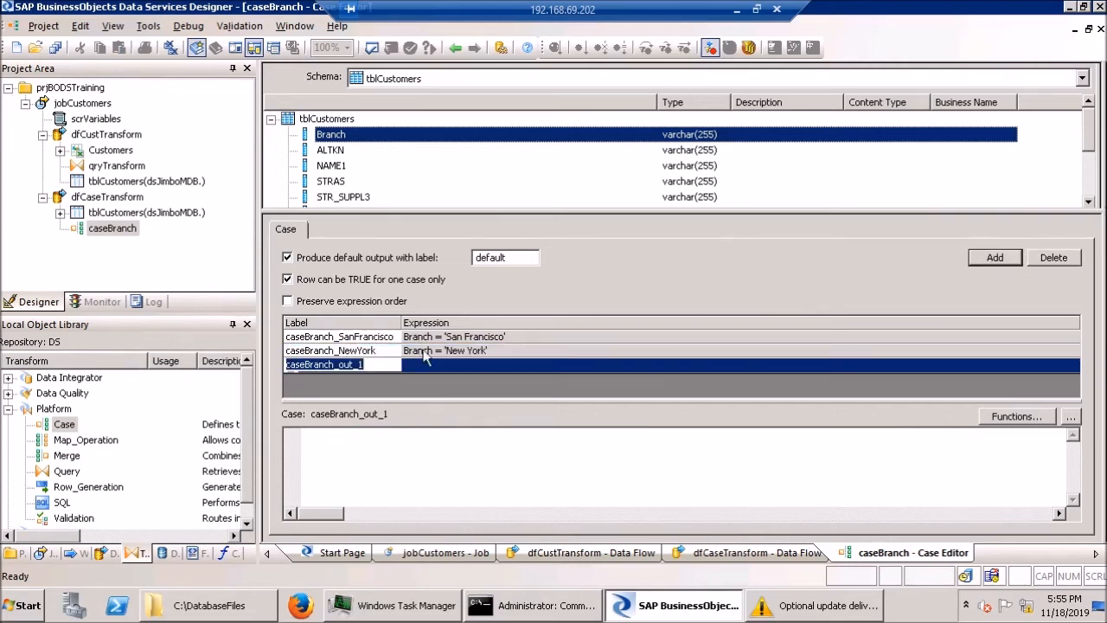
click(360, 364)
drag(360, 364, 338, 364)
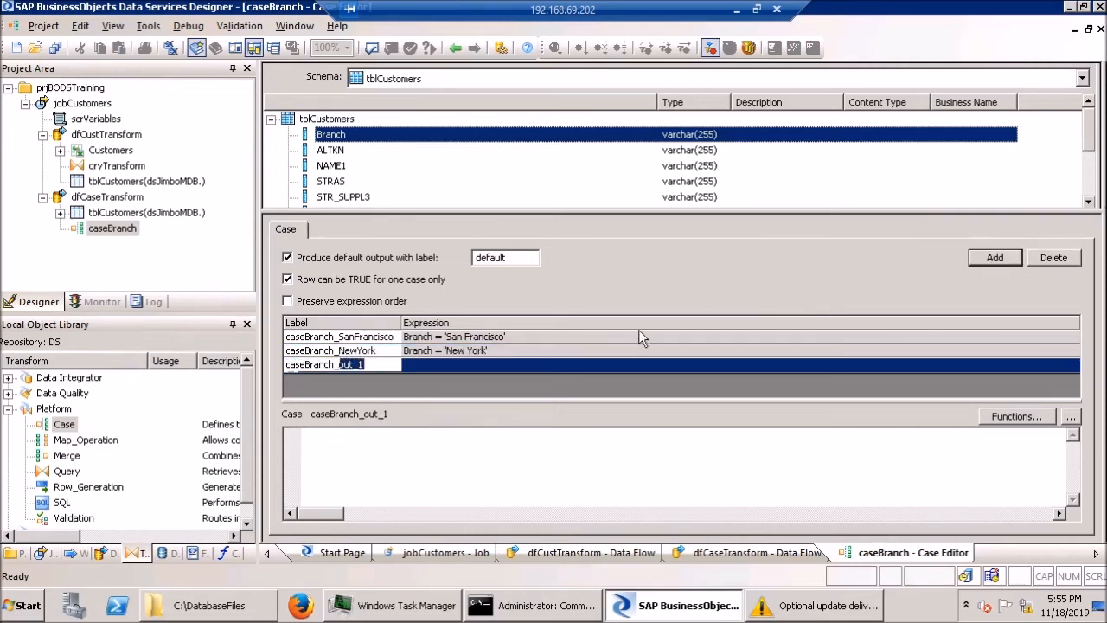
text(Pensacola)
click(694, 448)
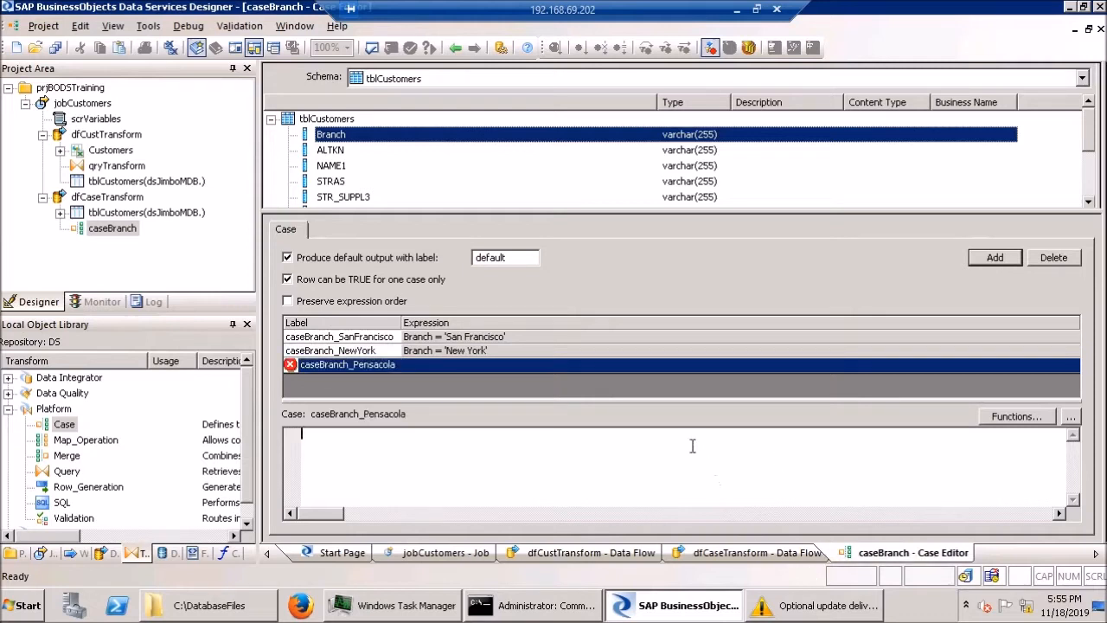
text(Branch = 'Pensacola)
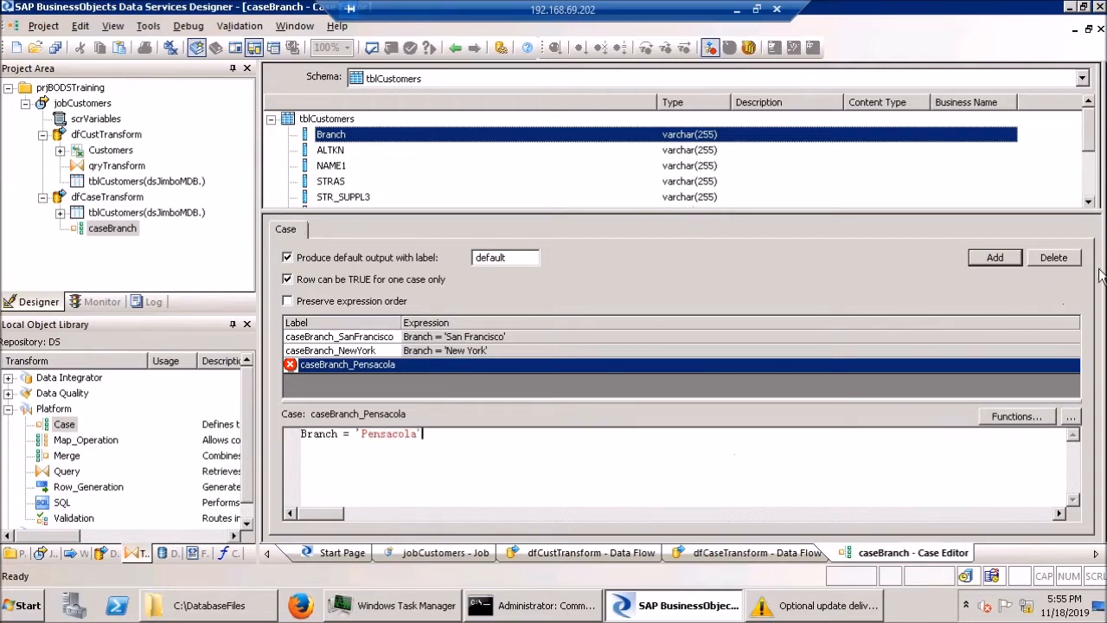
click(1100, 28)
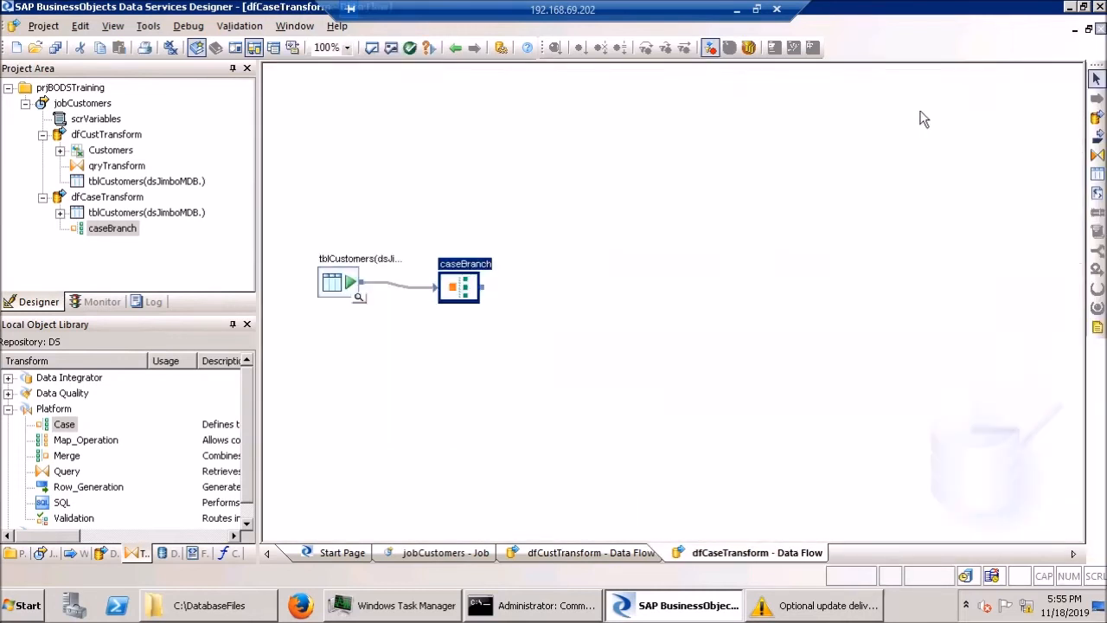
Add three Query transforms stacked beyond caseBranch in the data flow, named qrySanFranciso, qryNewYork and qryPensacola
click(1098, 158)
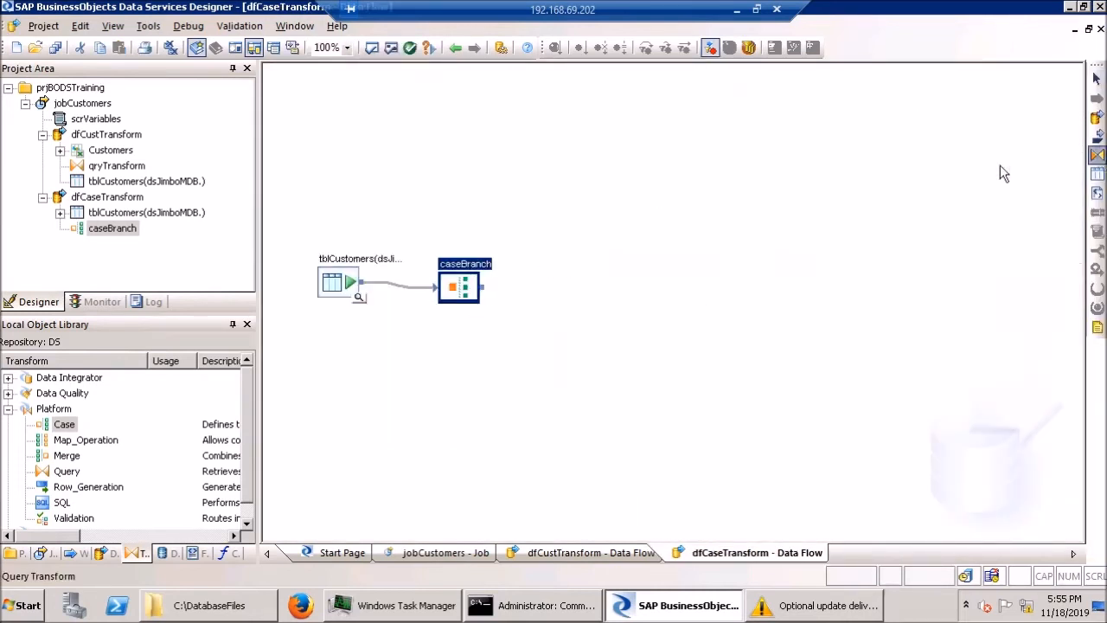
click(563, 200)
text(qrySanFranciso)
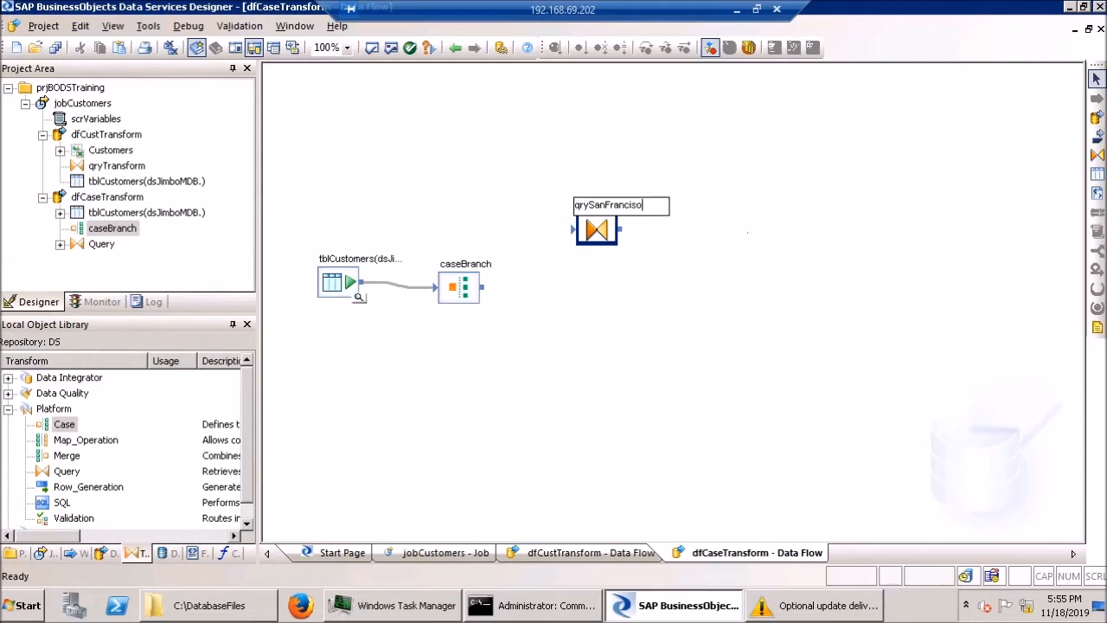
click(1096, 154)
click(582, 272)
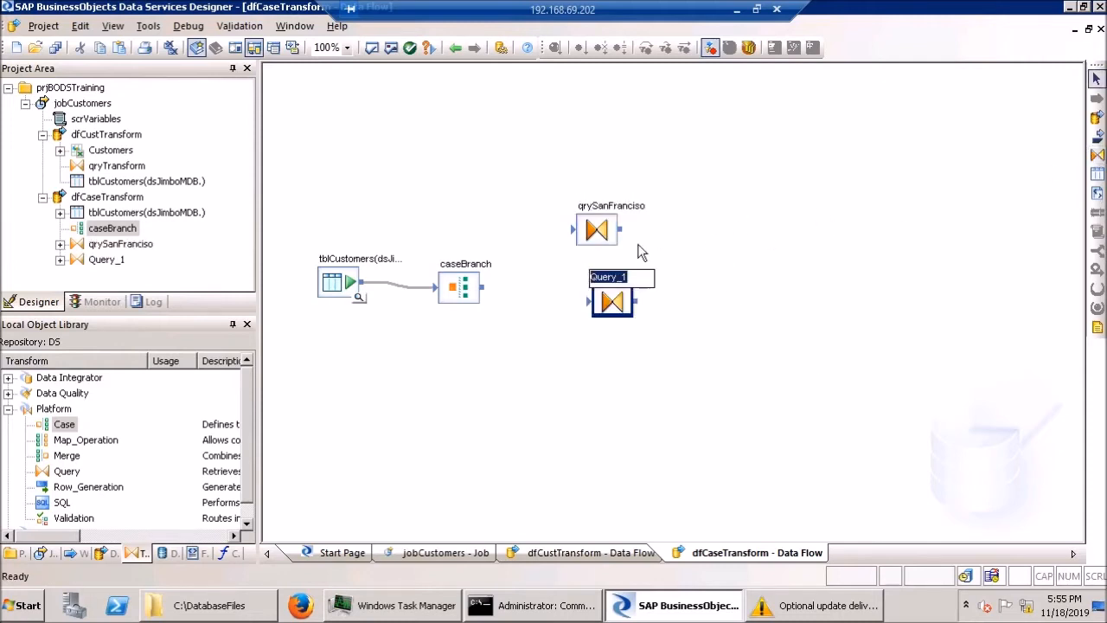
text(qryNewYork)
click(1095, 154)
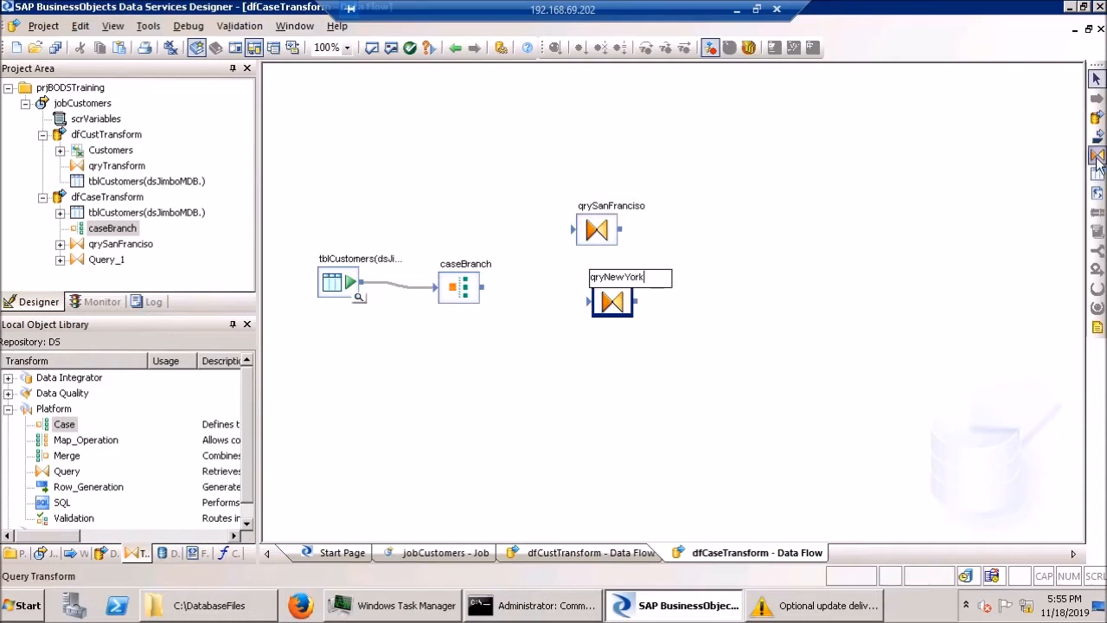
click(566, 352)
text(q)
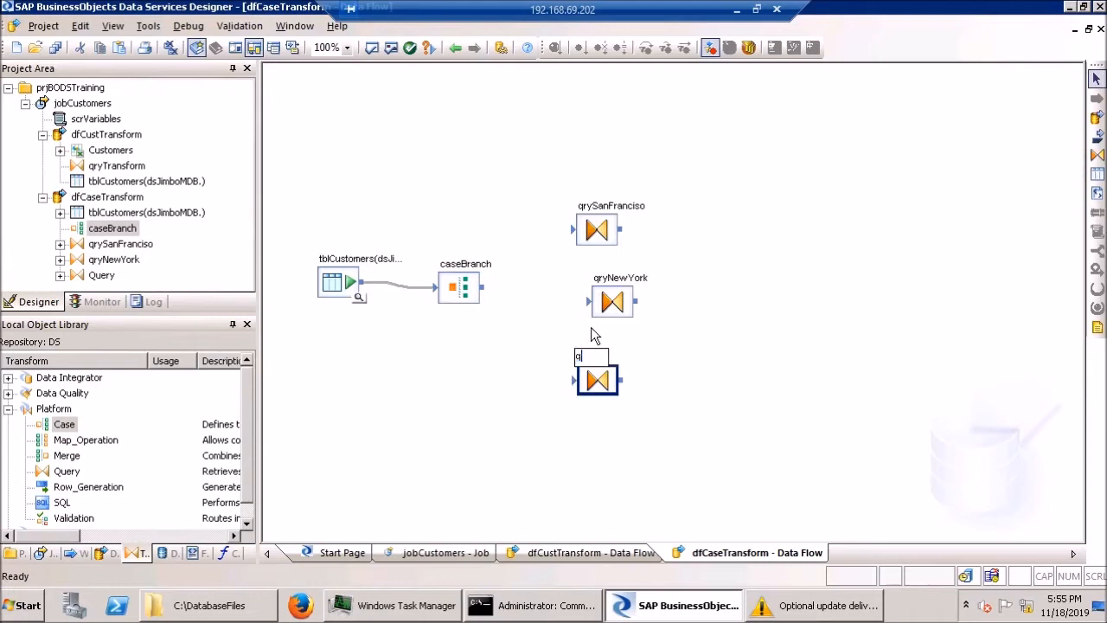
text(ryPensacola)
key(Return)
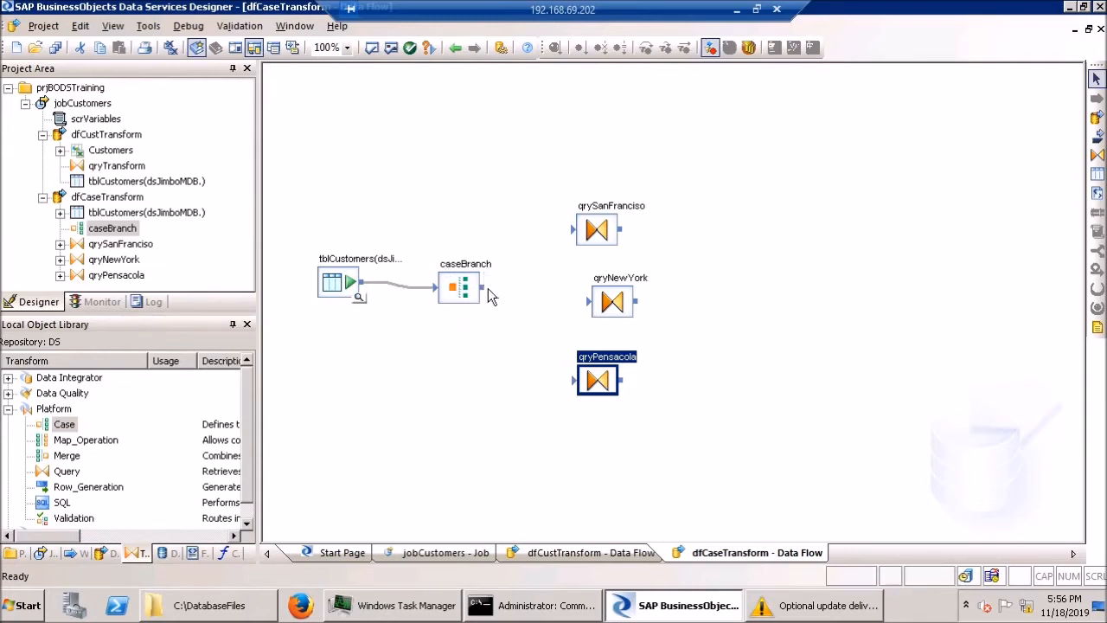
Connect caseBranch to the three queries, assigning caseBranch_SanFrancisco, caseBranch_NewYork and caseBranch_Pensacola to the query of the matching branch
drag(489, 291, 568, 239)
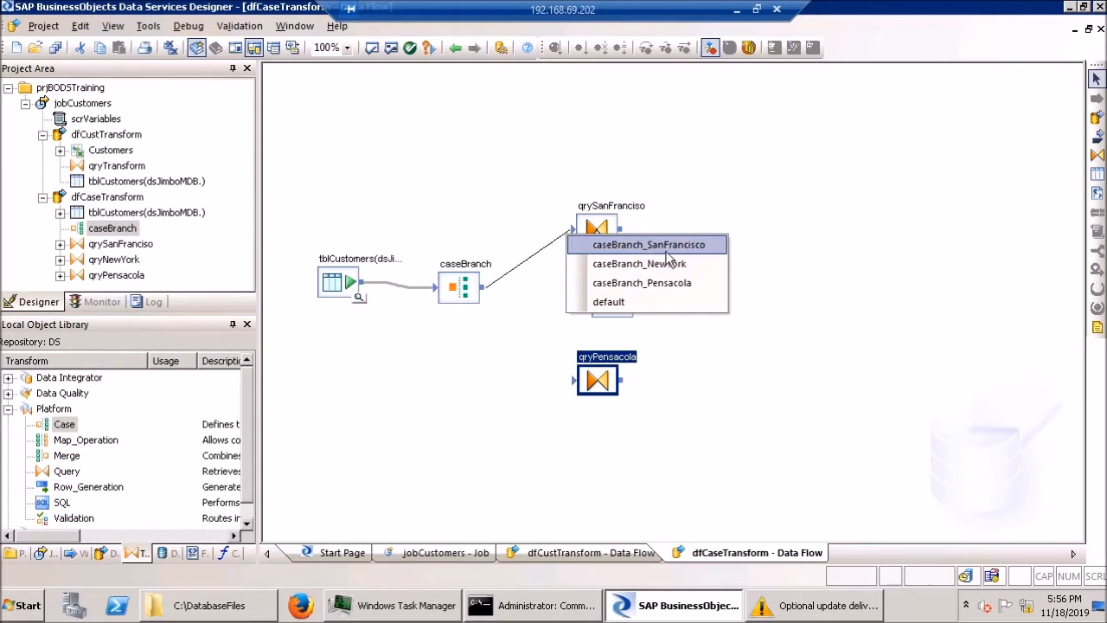
click(667, 250)
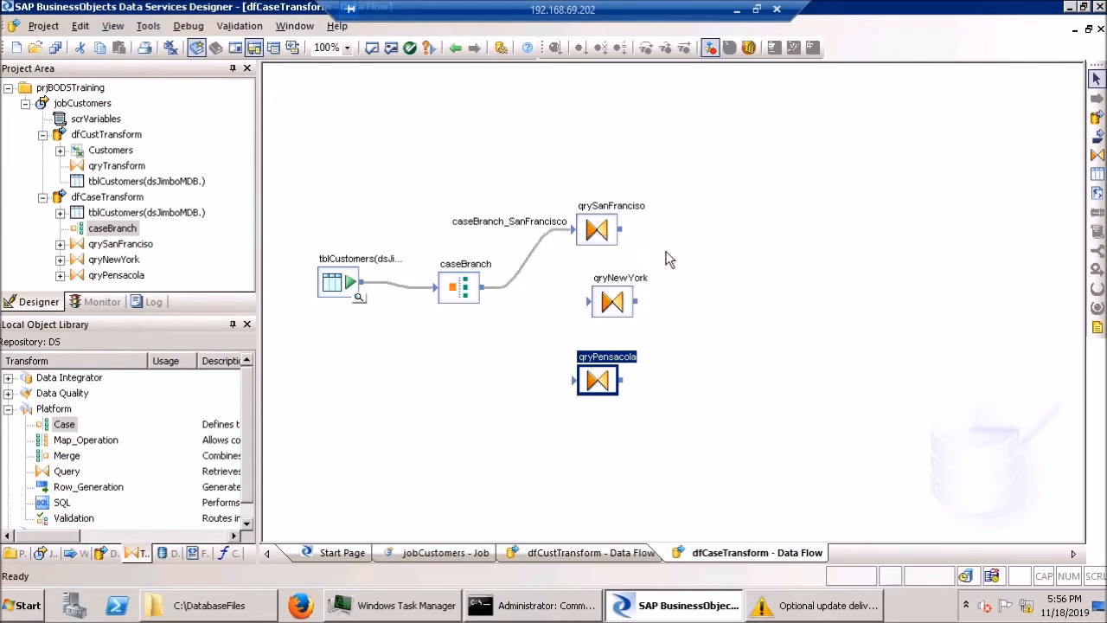
drag(488, 292, 588, 305)
click(653, 335)
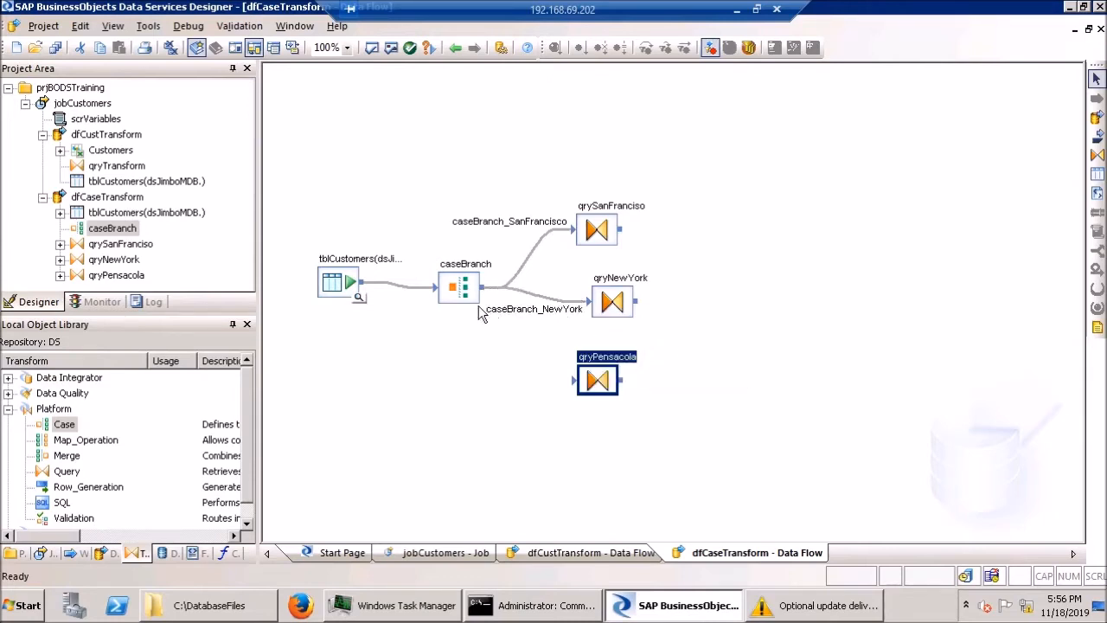
drag(509, 296, 578, 382)
click(629, 431)
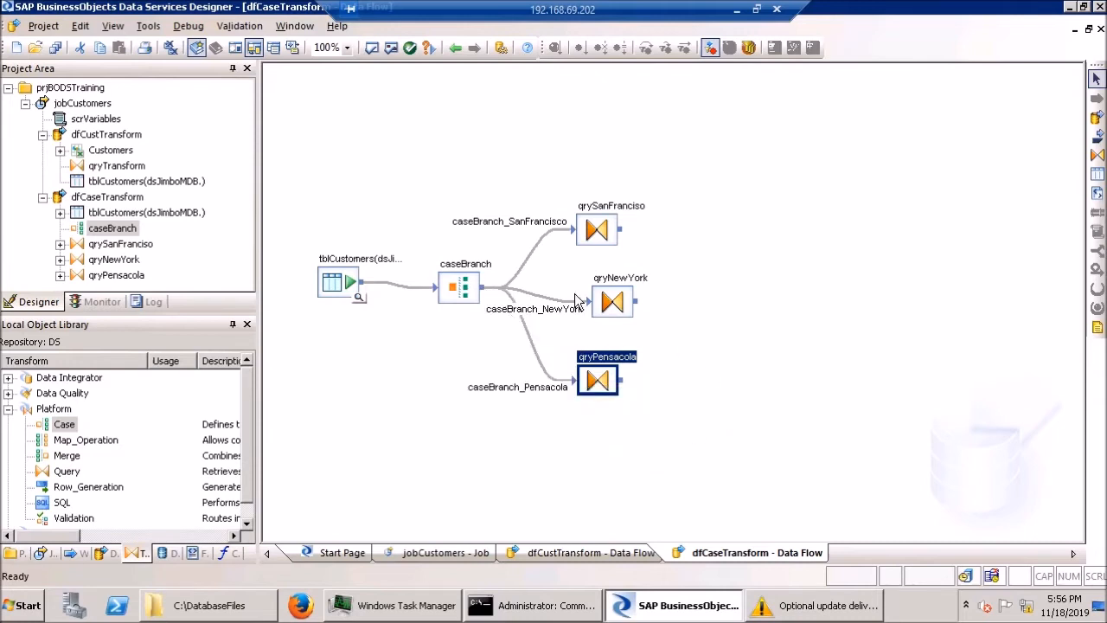
Turn off the default output of the caseBranch transform and return to the data flow
double_click(458, 285)
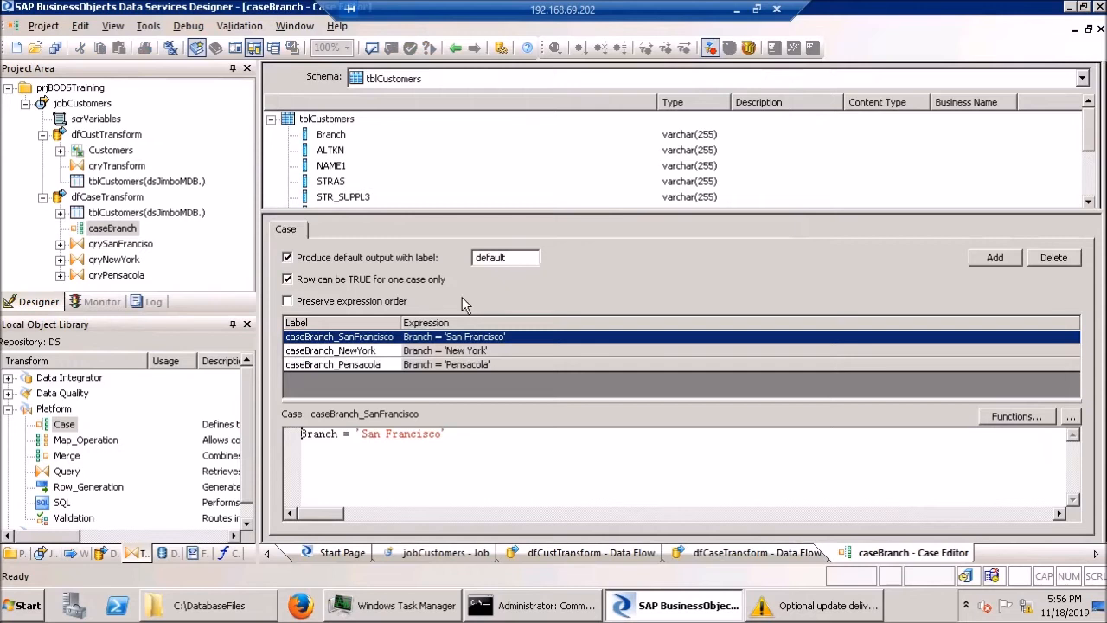
click(288, 258)
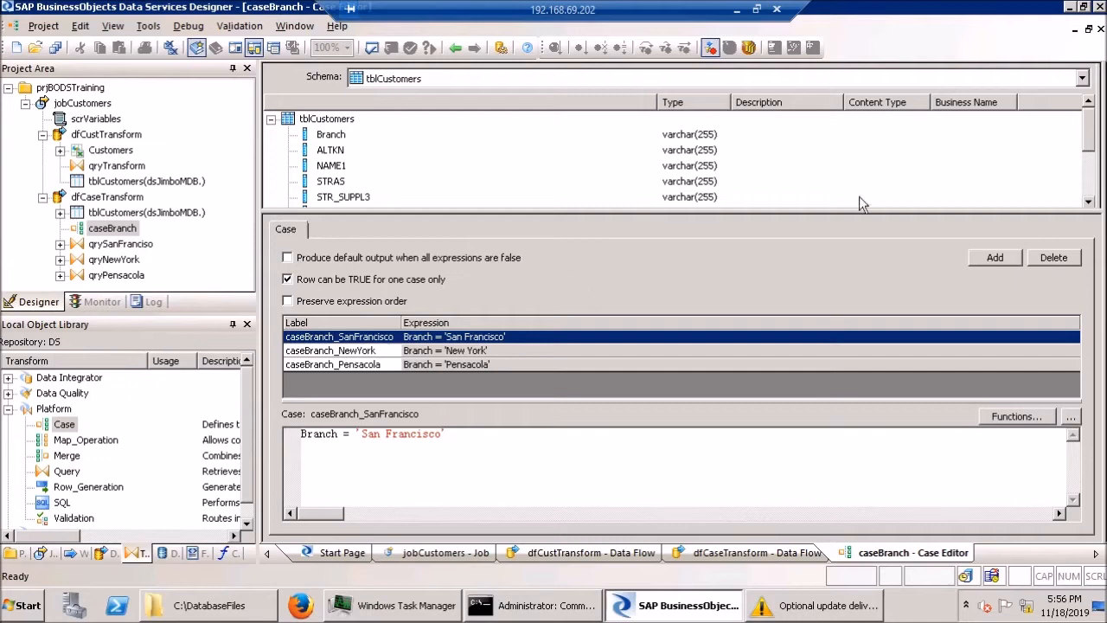
click(1099, 31)
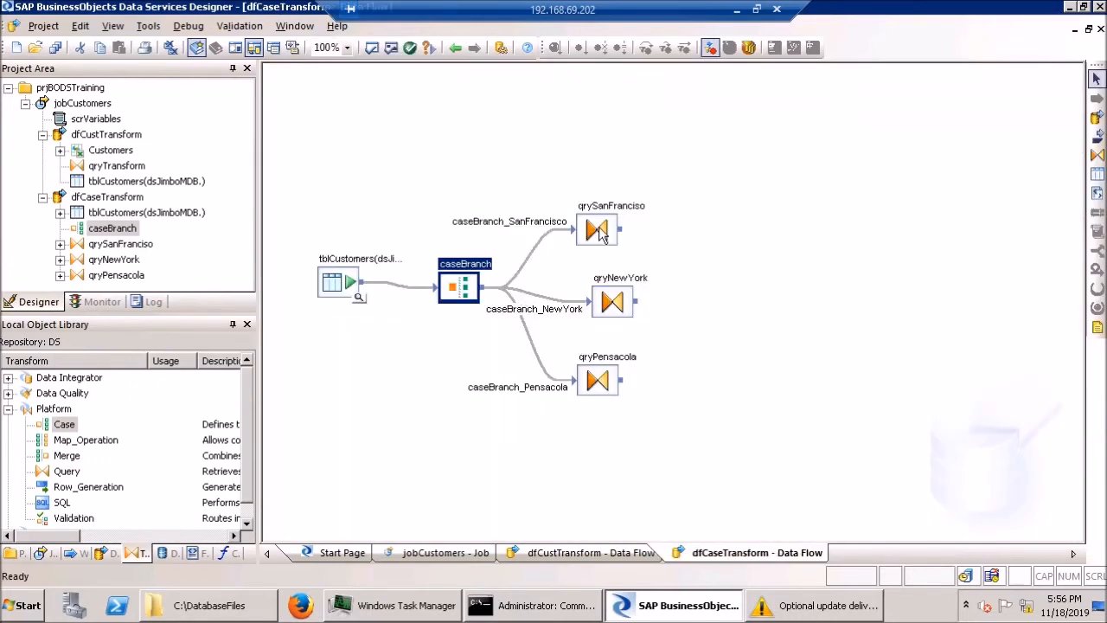
Open qrySanFranciso and map all input columns from Branch to TELFX to the output schema
double_click(600, 230)
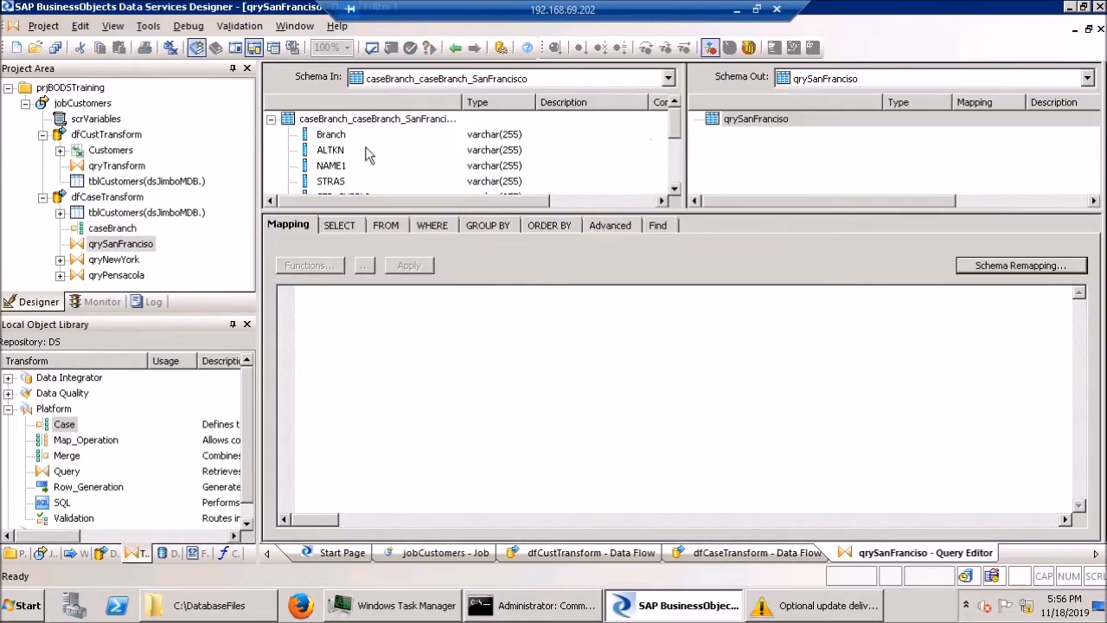
double_click(337, 138)
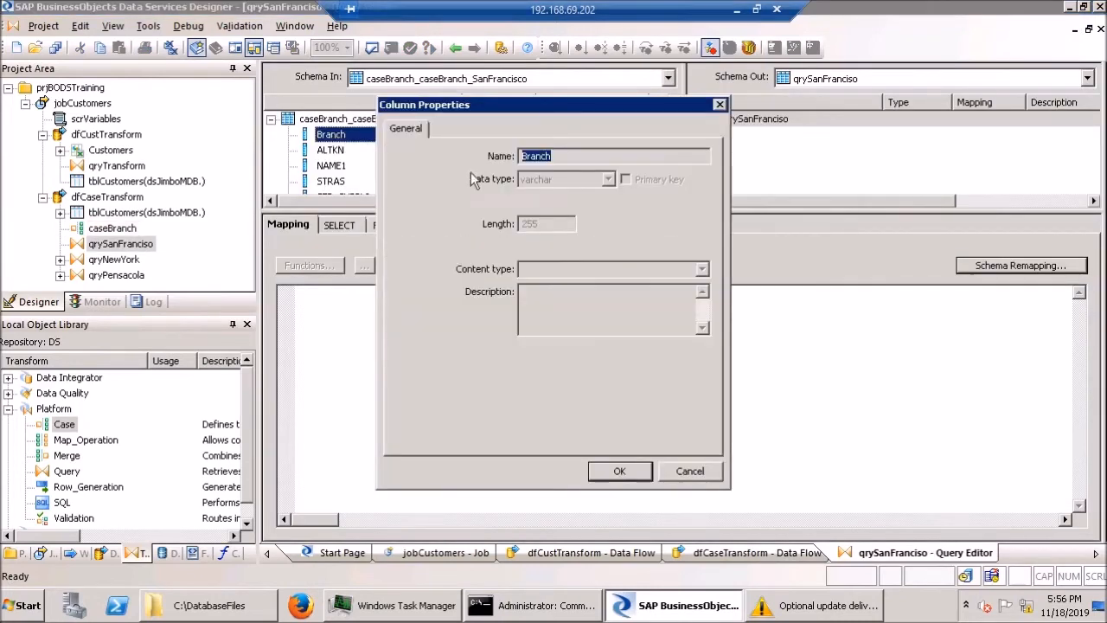
click(689, 470)
click(674, 185)
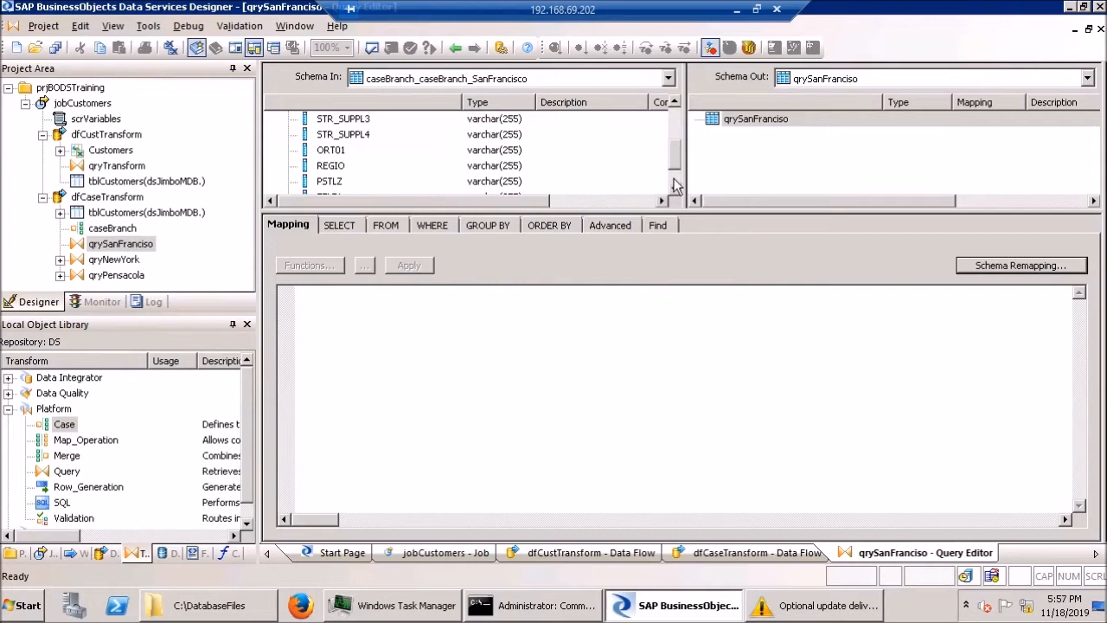
scroll(673, 186, down, 1)
shift+click(327, 181)
right_click(327, 183)
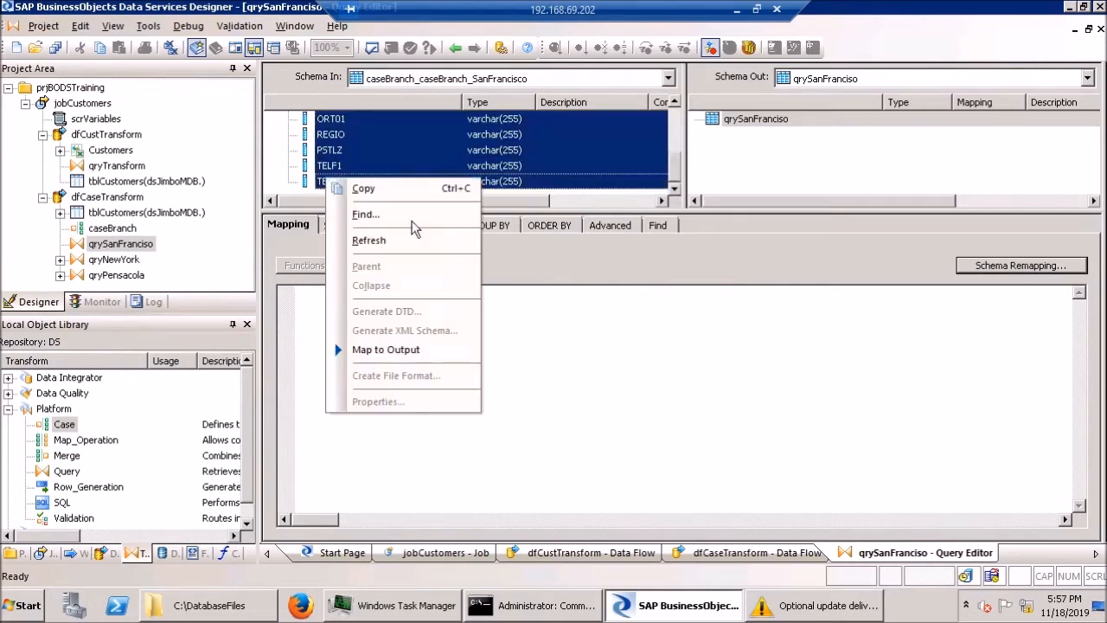
click(399, 349)
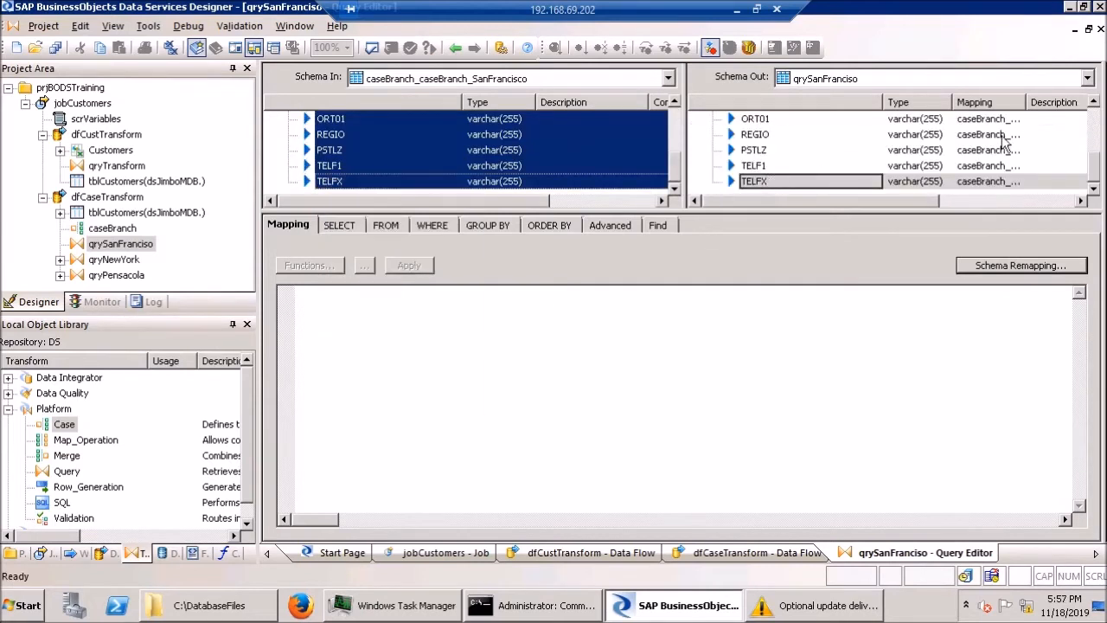
Rename the output column Branch of qrySanFranciso to BURKS and replace its mapping with the constant '1100'
click(1095, 112)
click(1096, 113)
double_click(742, 137)
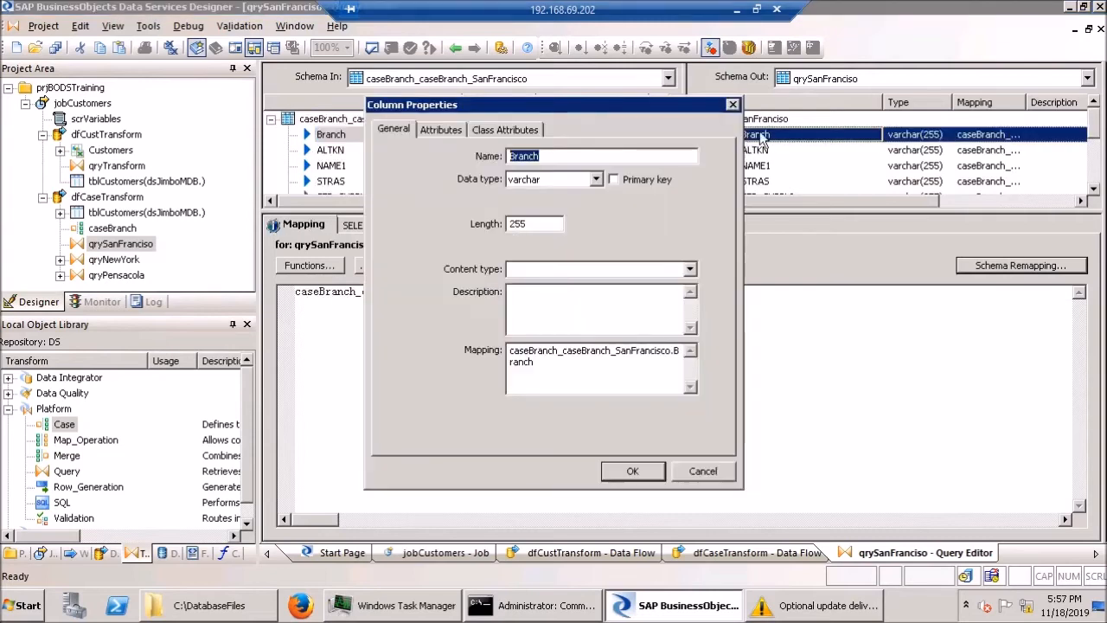
text(BURKS)
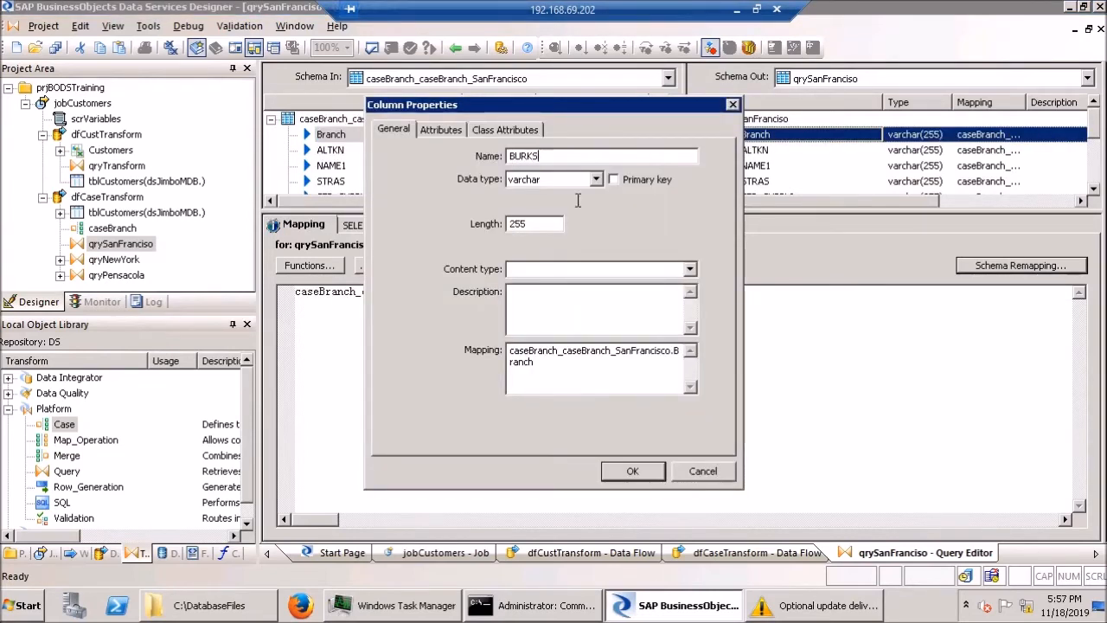
click(633, 471)
drag(545, 291, 85, 268)
text('100)
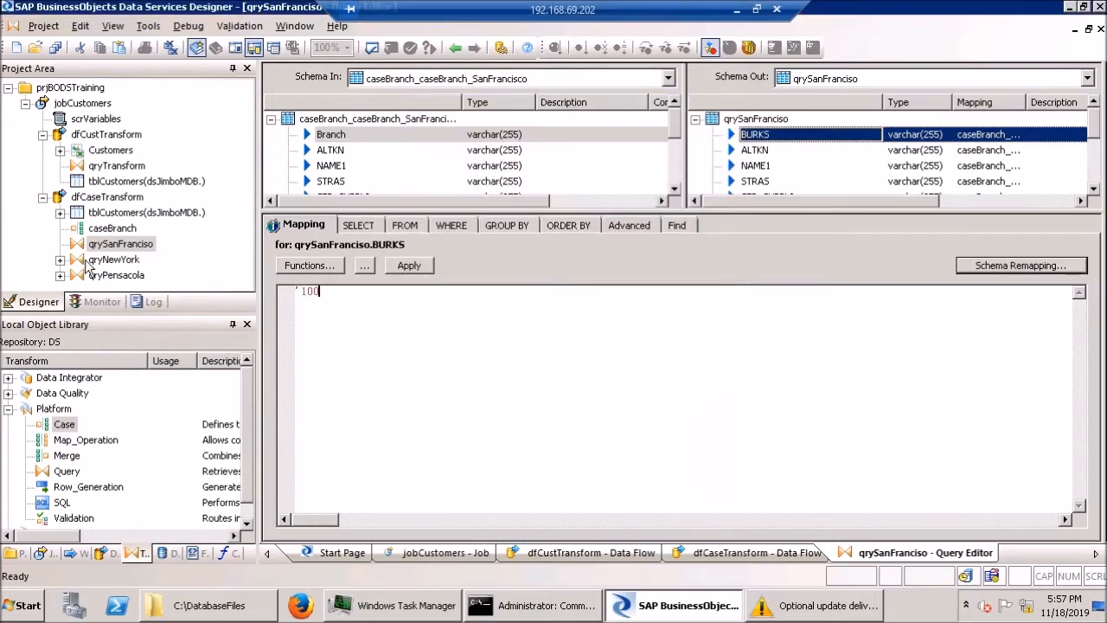
text(0)
Wrap the mapping of output column NAME1 in the upper function: upper( caseBranch_caseBranch_SanFrancisco.NAME1 )
click(758, 166)
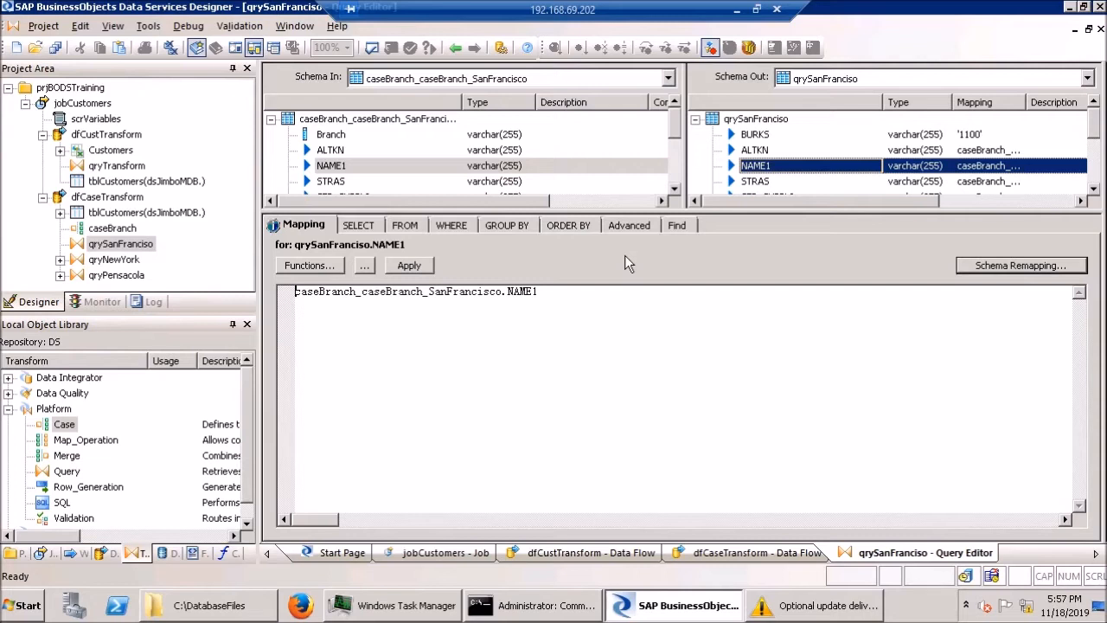
text(upper)
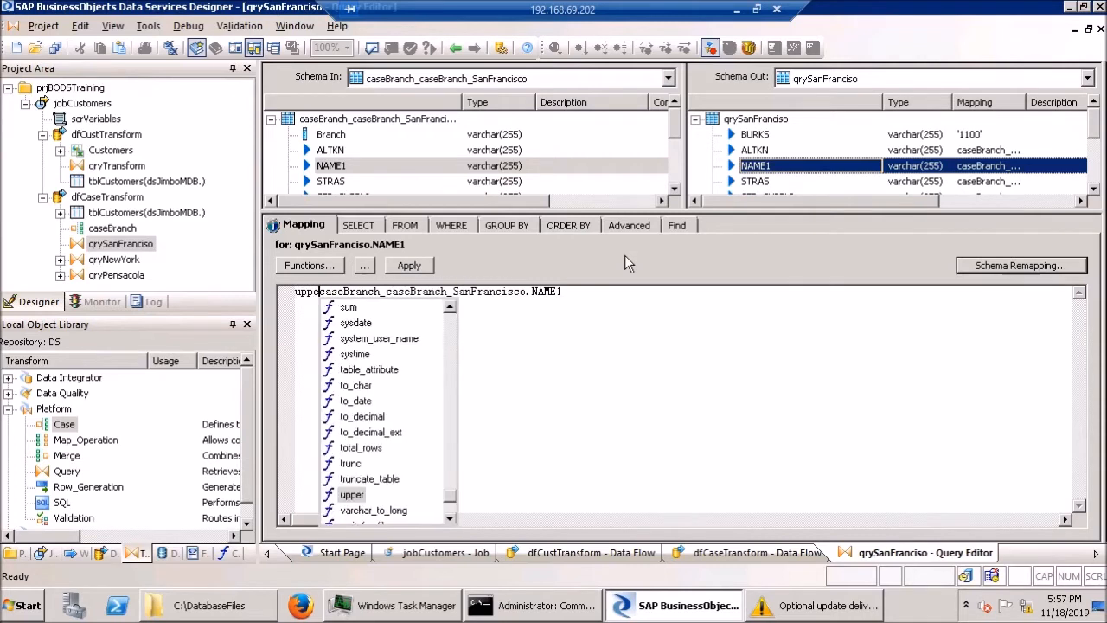
double_click(357, 494)
click(709, 307)
text())
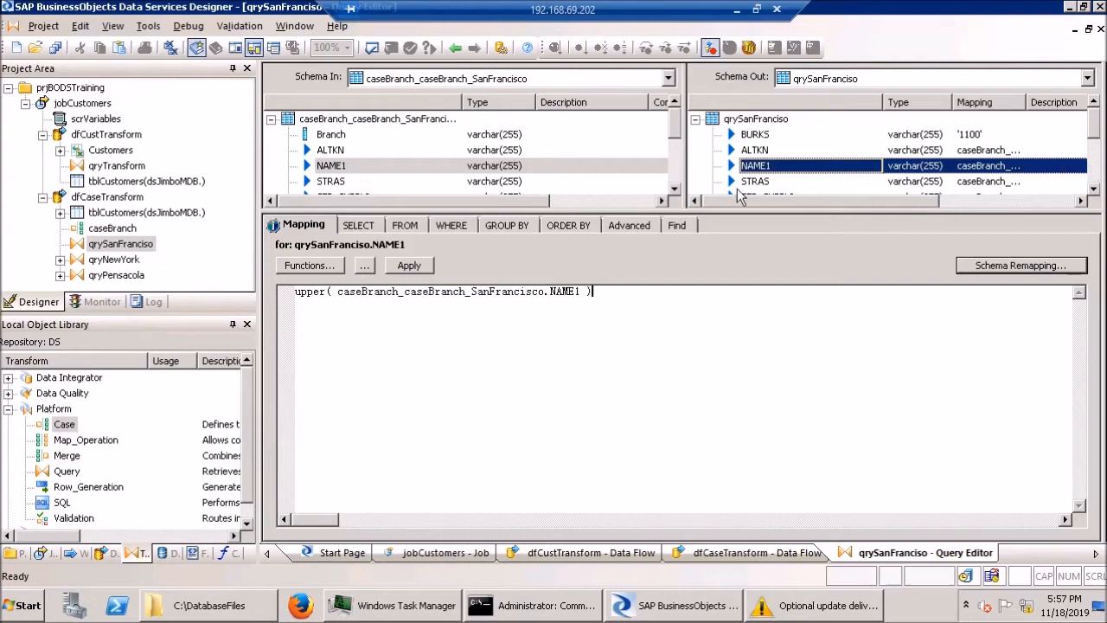
Open qryNewYork from the data flow and map all its input columns, starting with Branch, to the output schema
click(1099, 29)
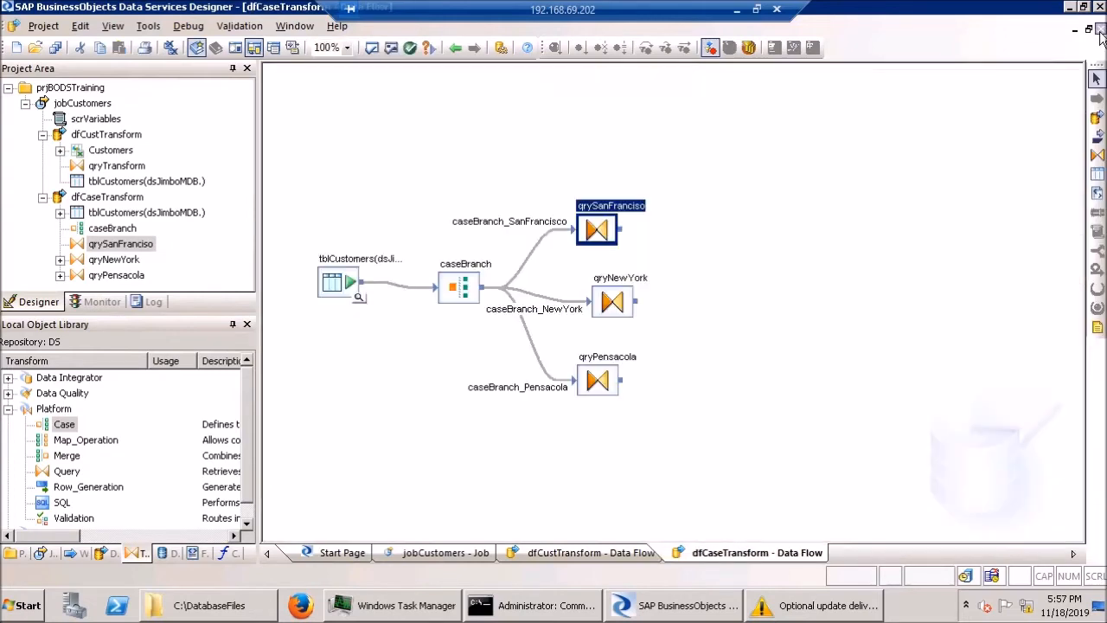
double_click(624, 300)
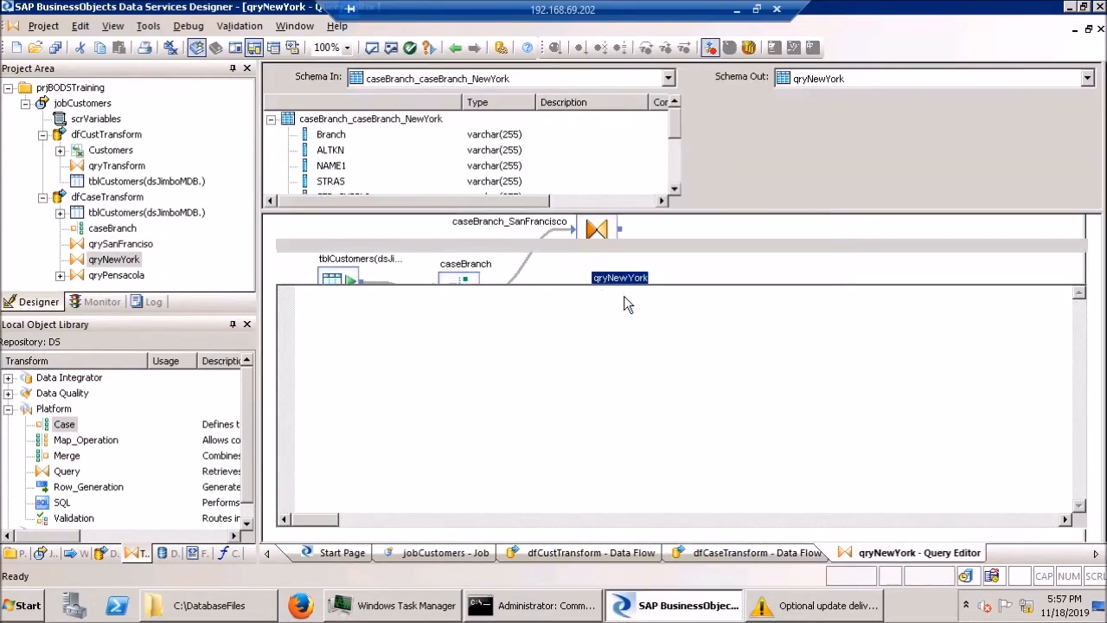
click(338, 135)
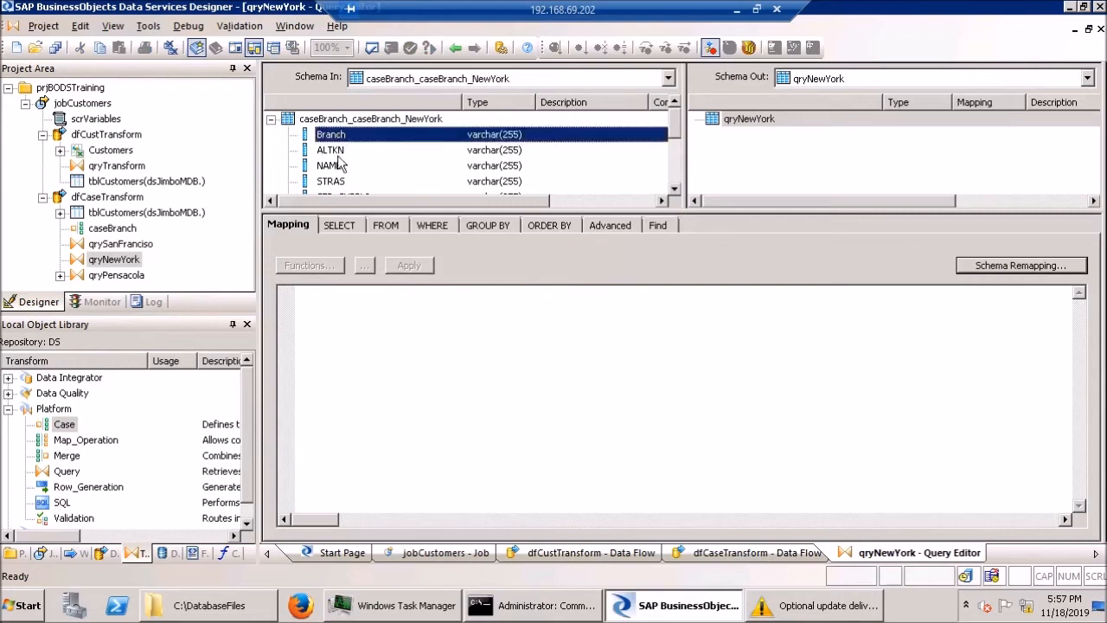
key(ctrl+a)
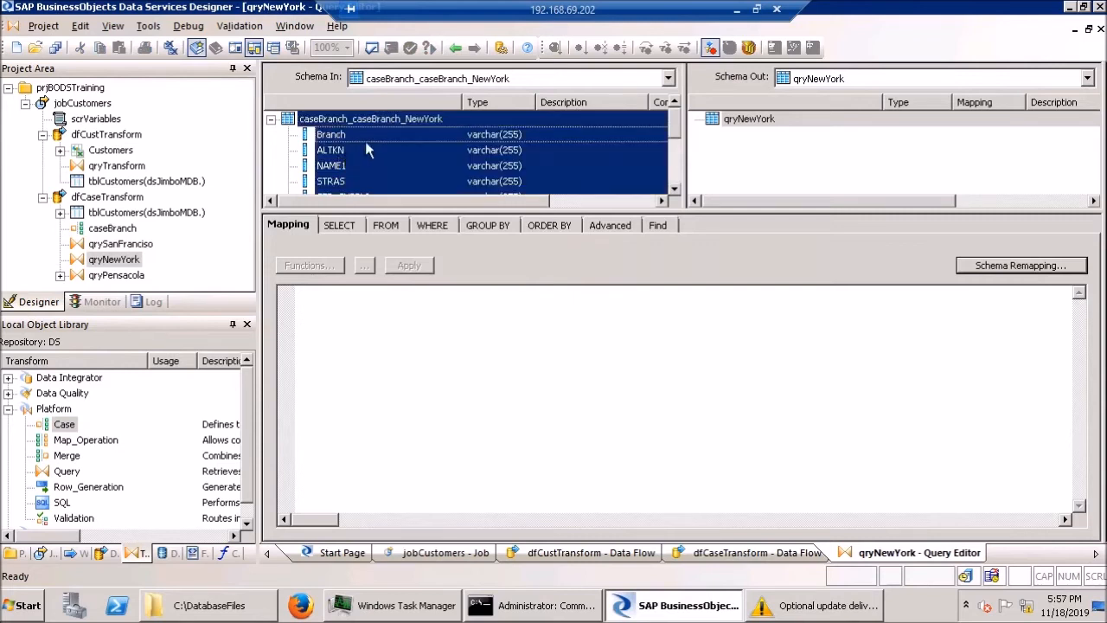
click(676, 151)
click(677, 119)
click(486, 134)
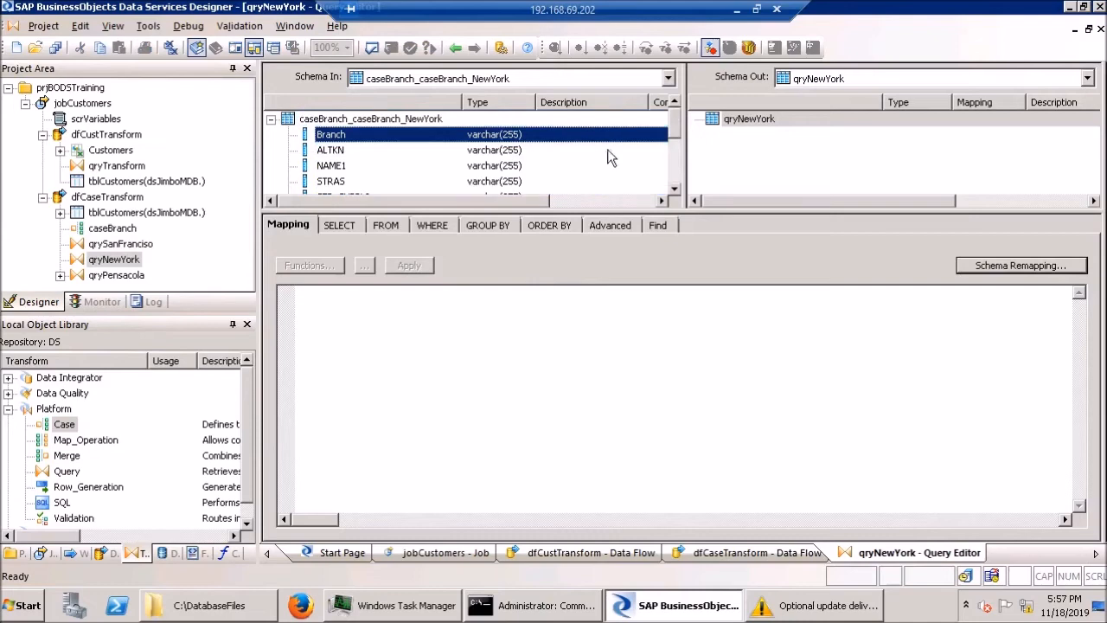
click(674, 177)
click(674, 178)
shift+click(337, 188)
drag(344, 168, 733, 143)
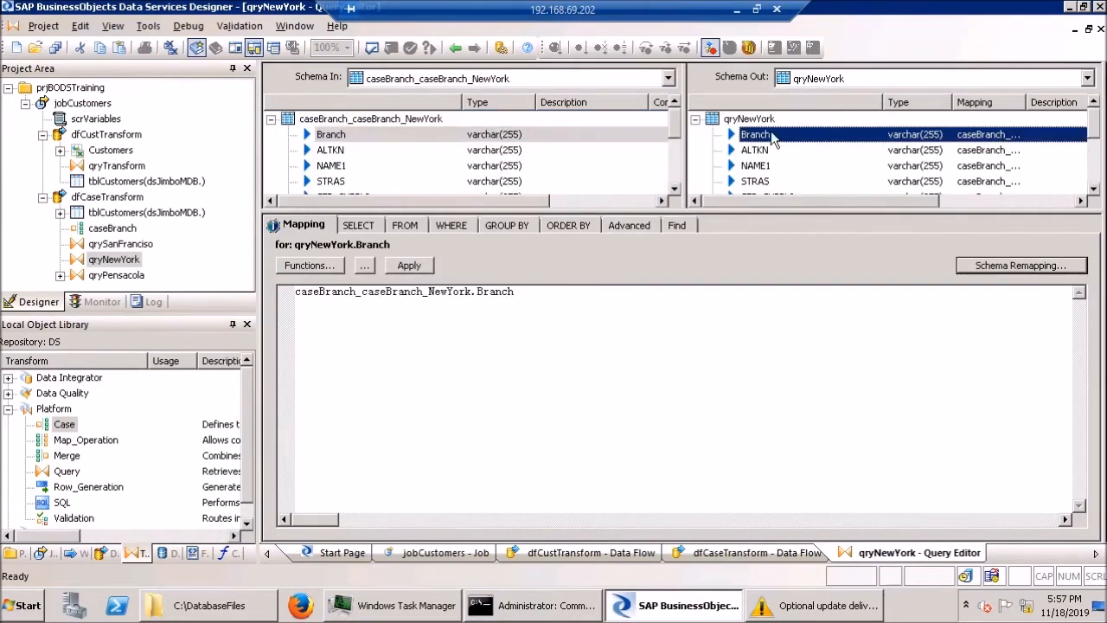
Rename the output column Branch of qryNewYork to BUKRS
double_click(757, 134)
text(BURK)
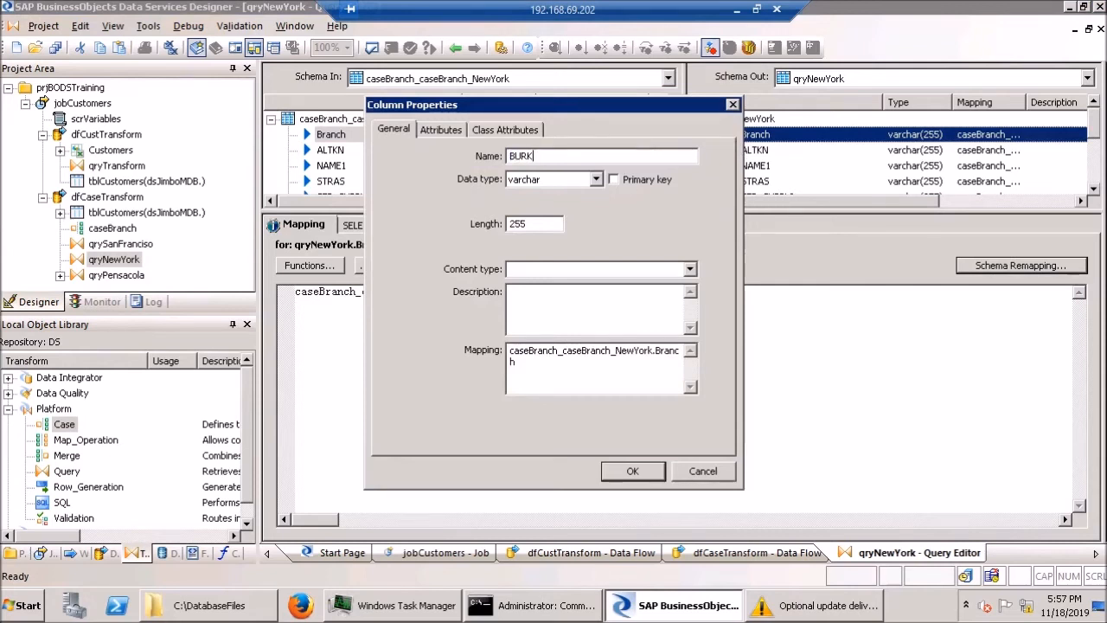
text(S)
key(BackSpace)
key(BackSpace)
key(BackSpace)
text(KR)
click(632, 471)
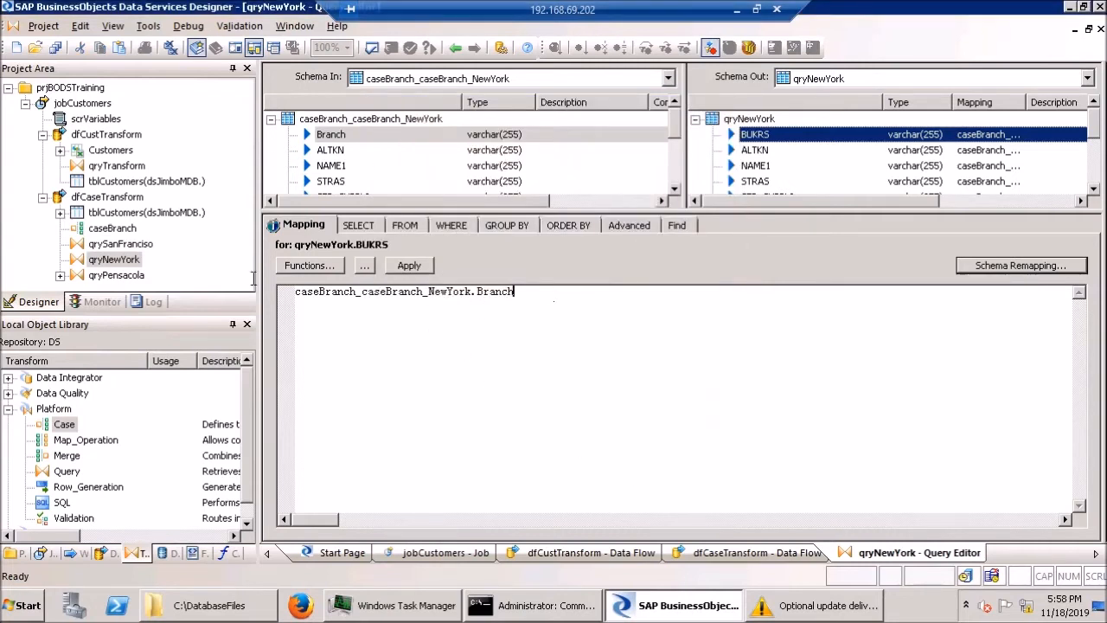
Replace the mapping of BUKRS in qryNewYork with the constant '1200' and return to the dfCaseTransform data flow
key(ctrl+a)
text('1200')
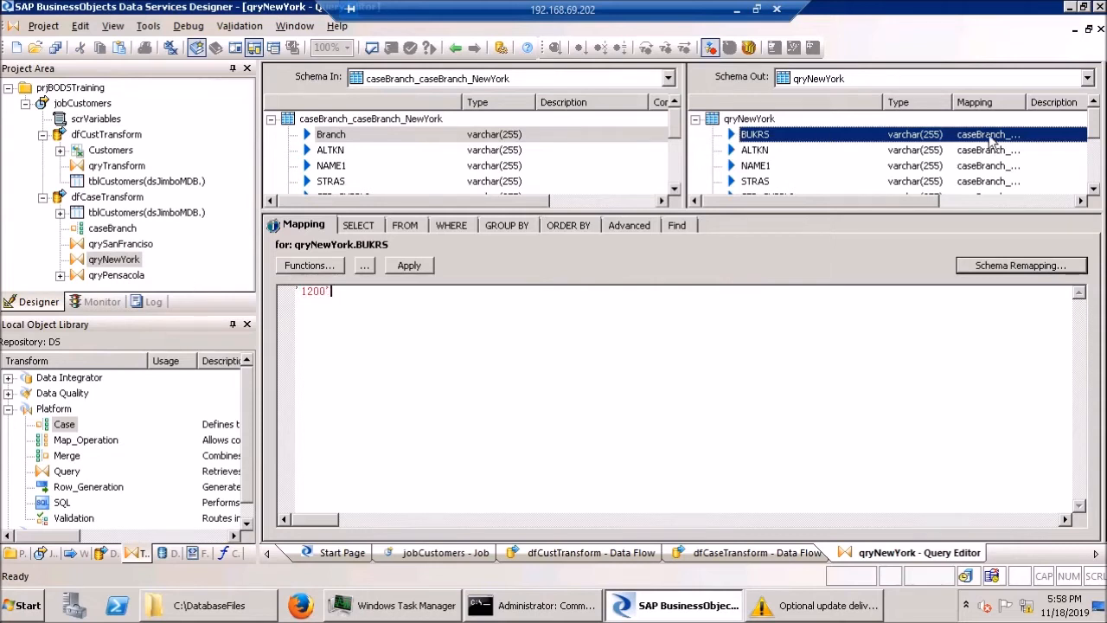
click(742, 152)
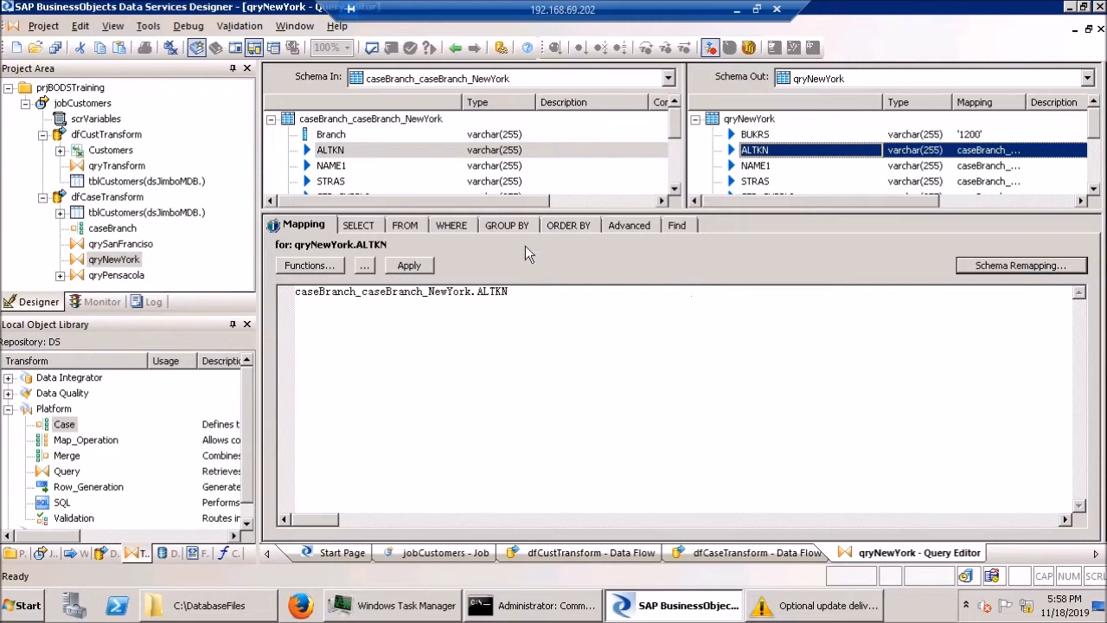
click(1100, 29)
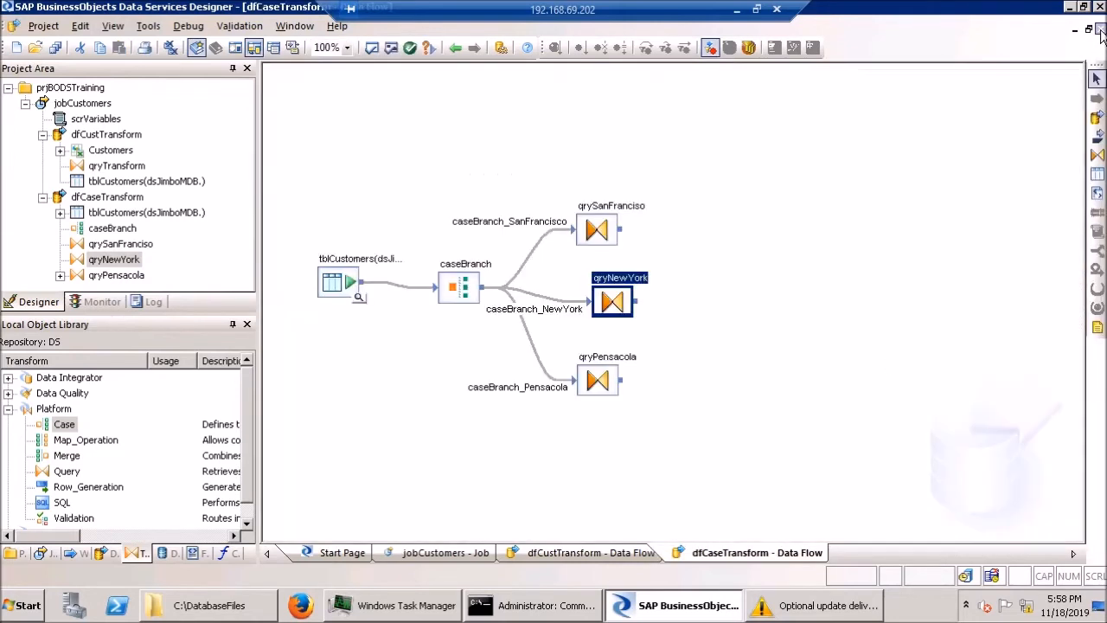
Create a new custom function named SentenceCase and proceed to its script editor
click(602, 386)
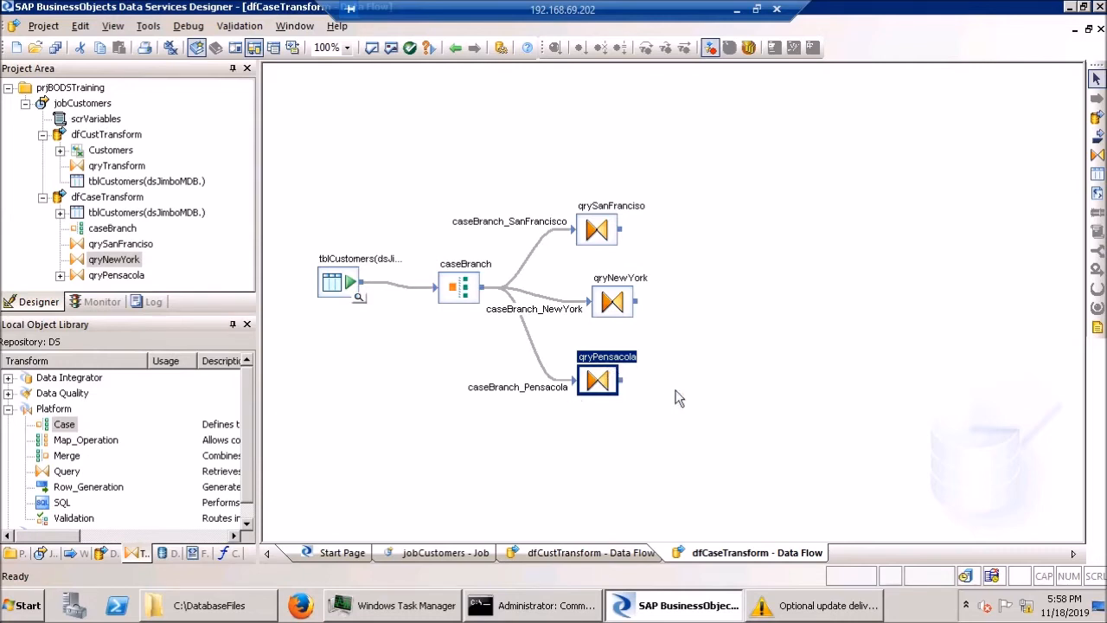
click(227, 550)
right_click(99, 377)
click(196, 119)
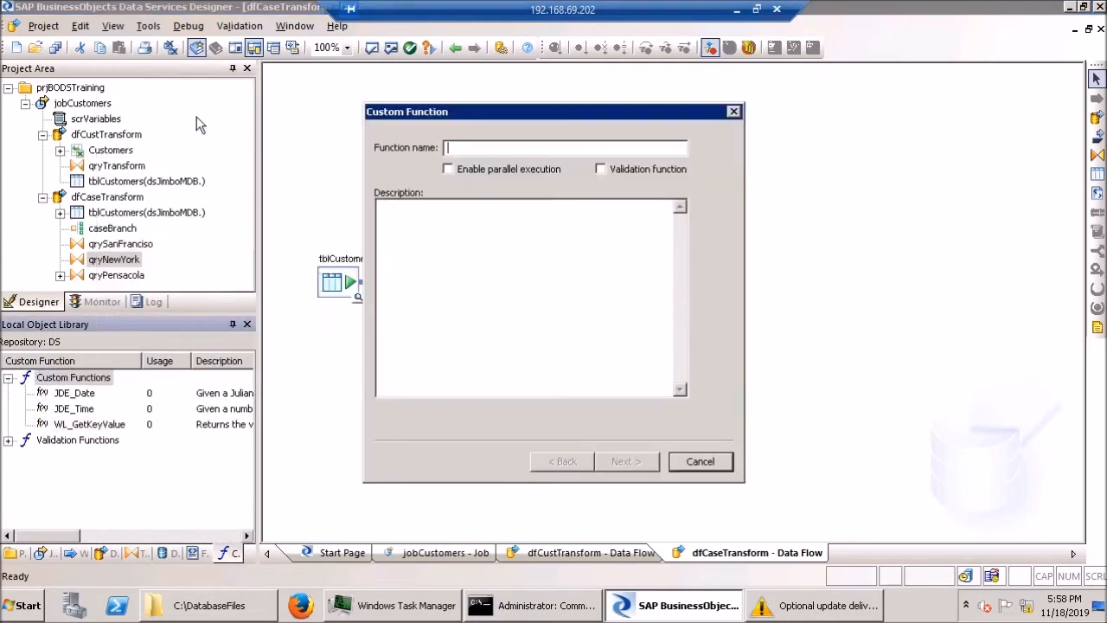
text(C)
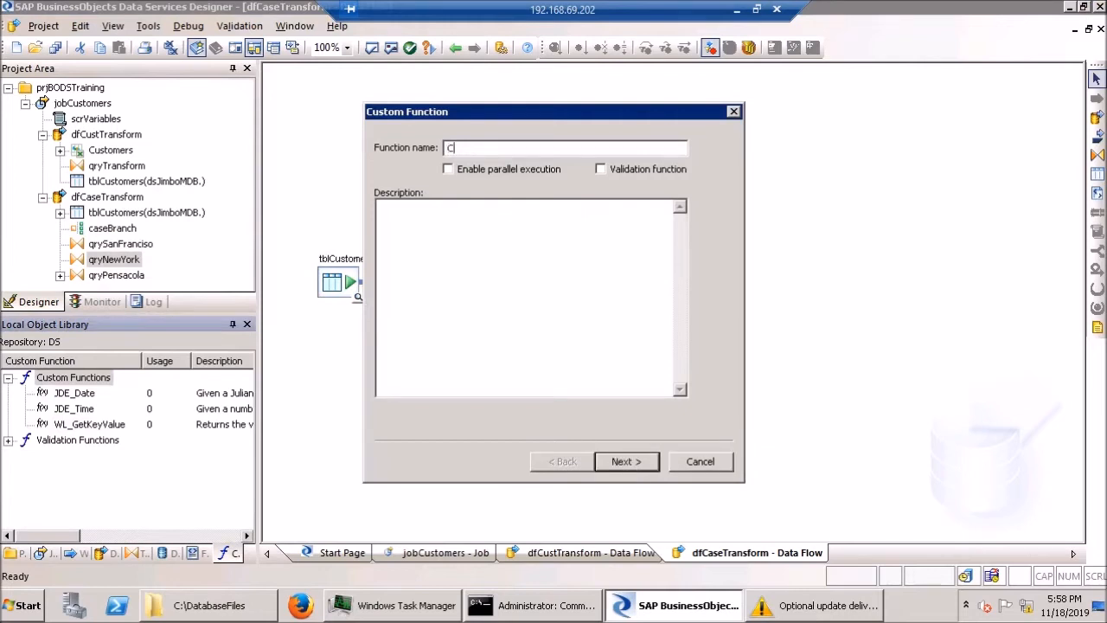
key(BackSpace)
text(SentenceCase)
click(647, 462)
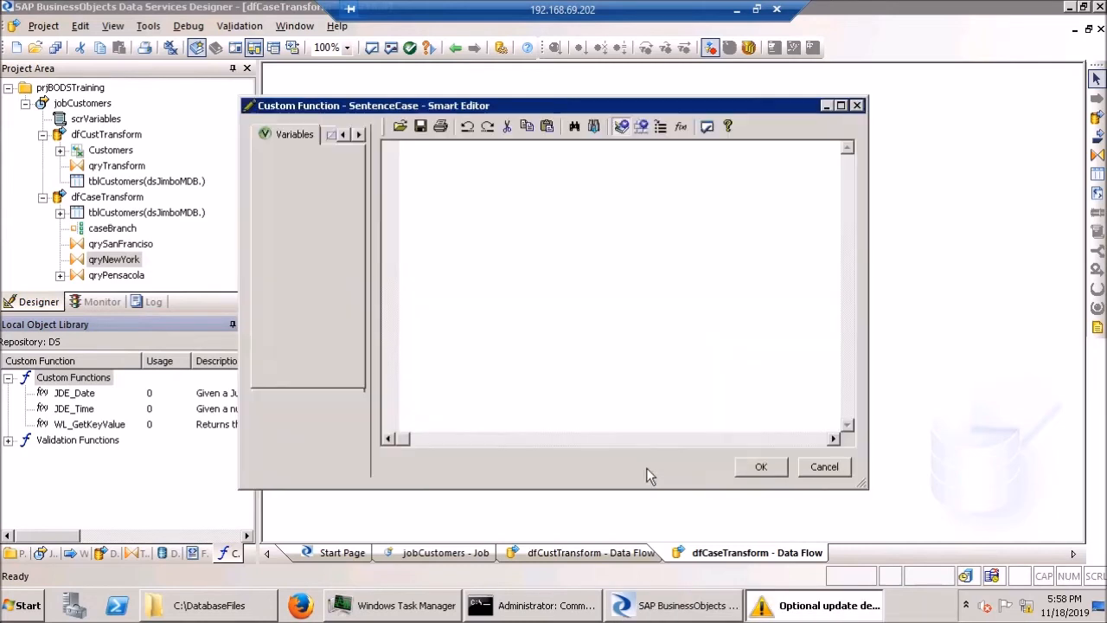
Add an input parameter $input of data type varchar with length 255 to the SentenceCase function
click(308, 208)
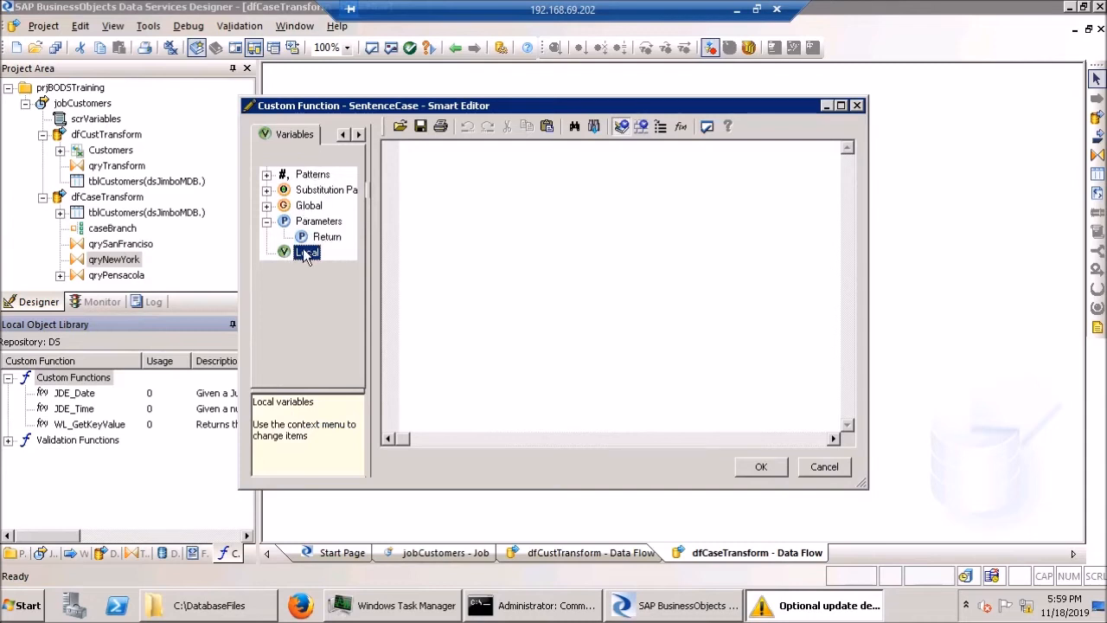
right_click(331, 222)
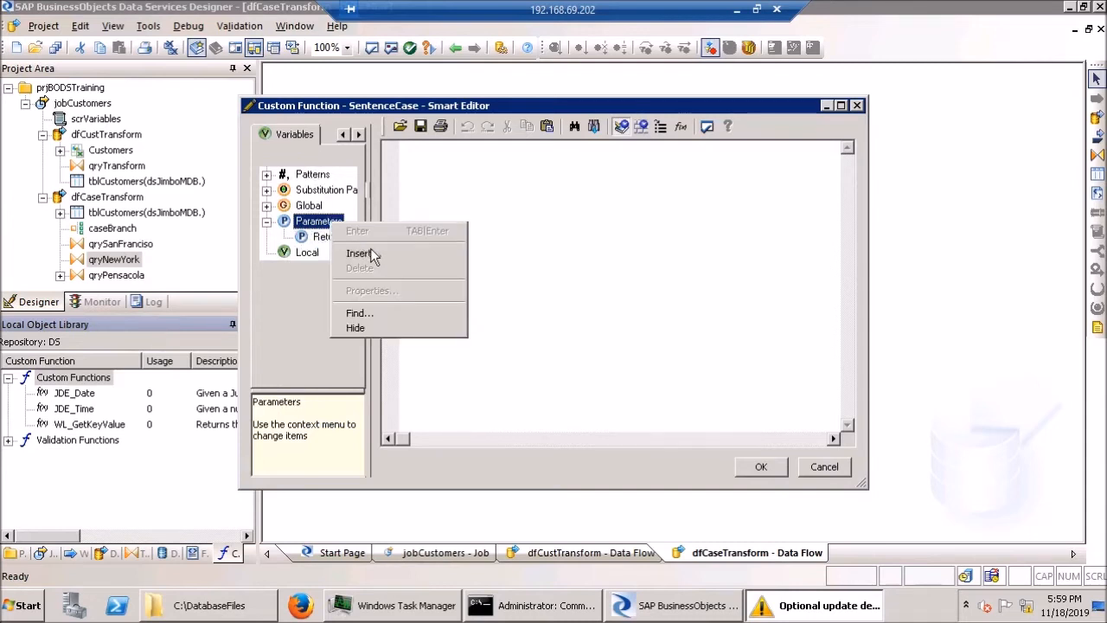
click(358, 253)
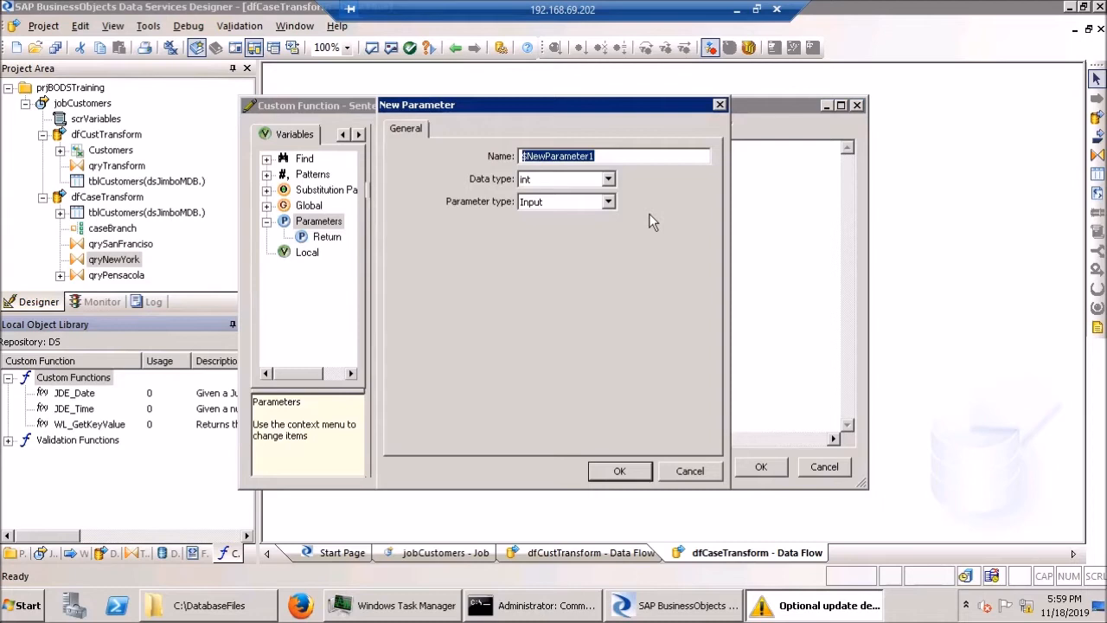
text($input)
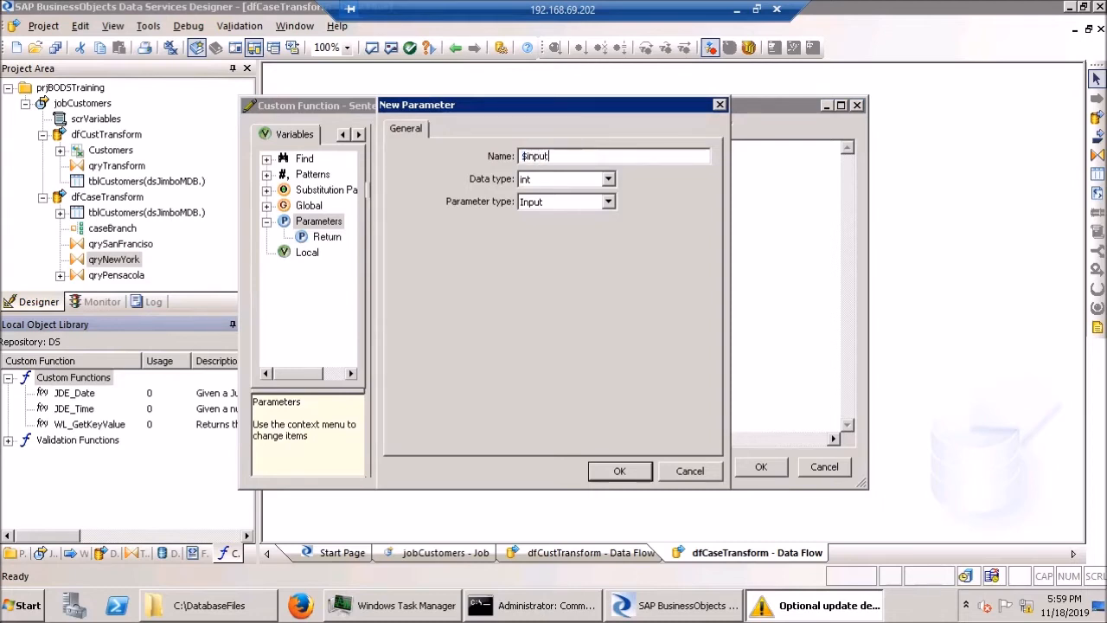
click(603, 185)
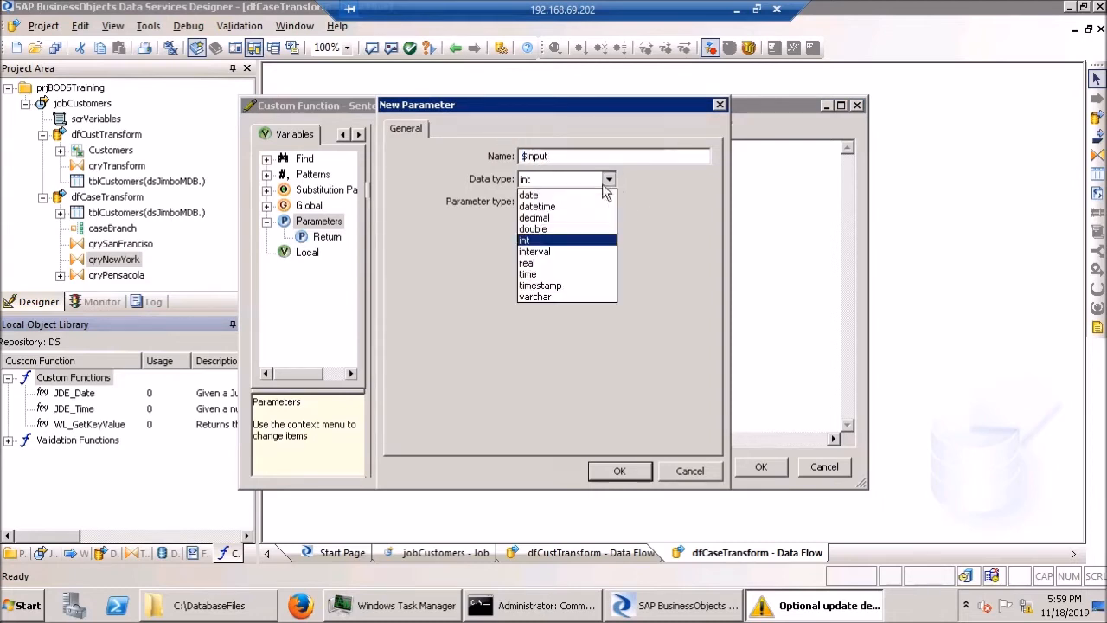
click(550, 297)
click(564, 225)
key(BackSpace)
text(255)
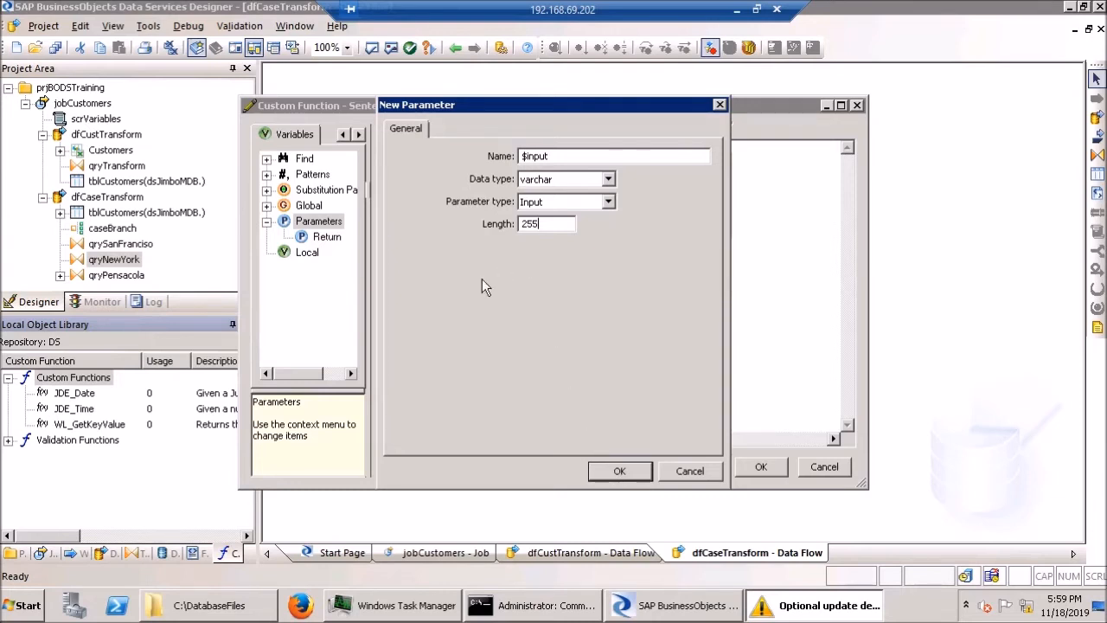
click(639, 471)
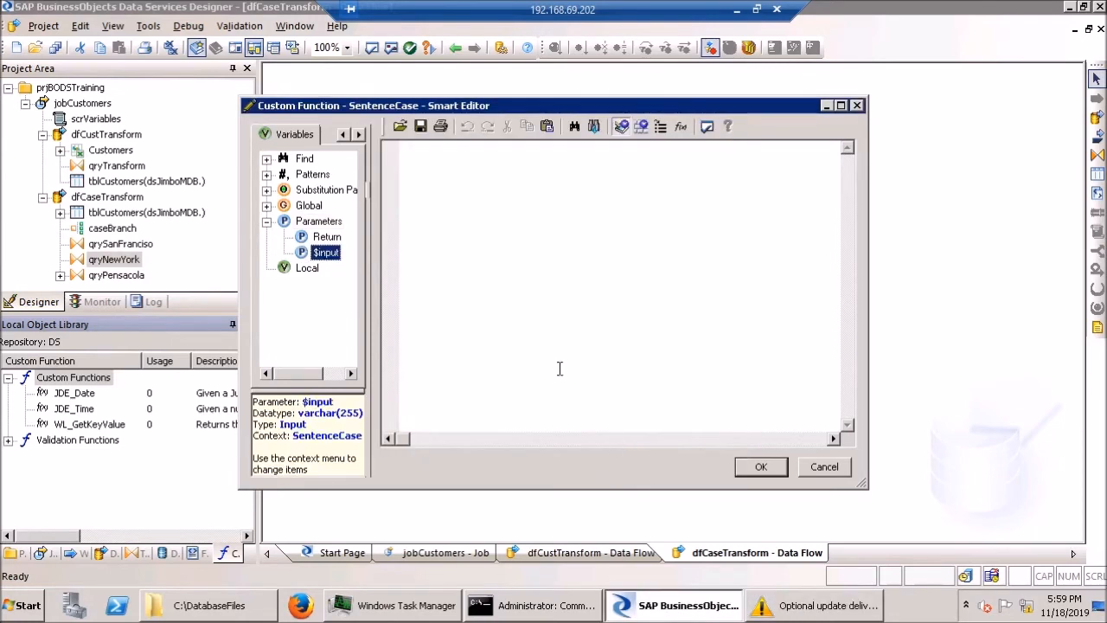
Add a local variable $current of data type int to the SentenceCase function
click(313, 269)
right_click(310, 267)
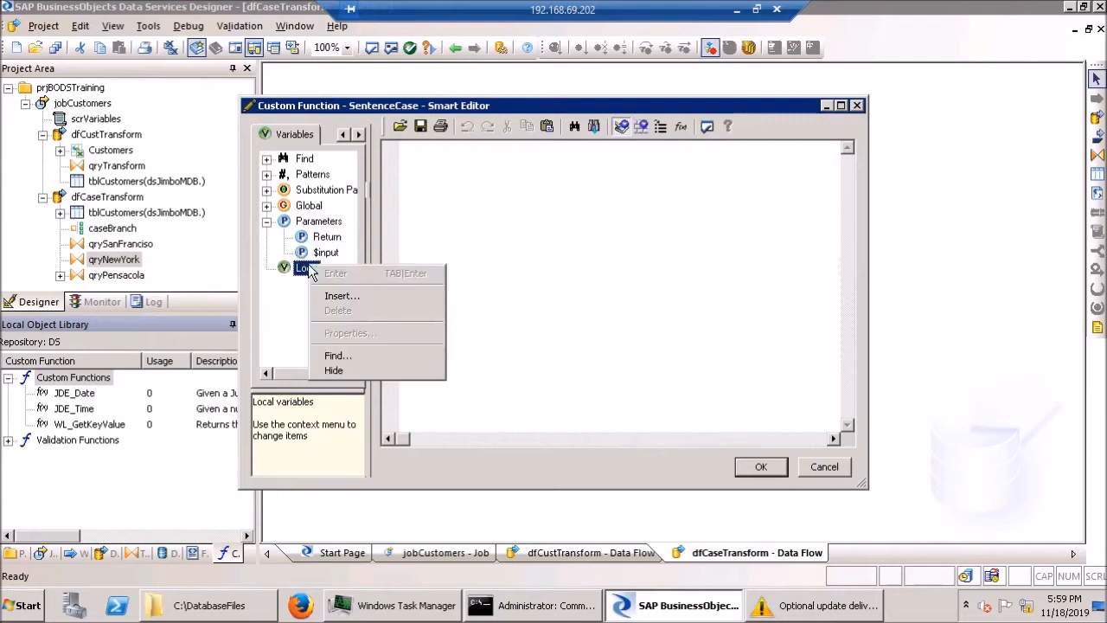
click(365, 297)
text($)
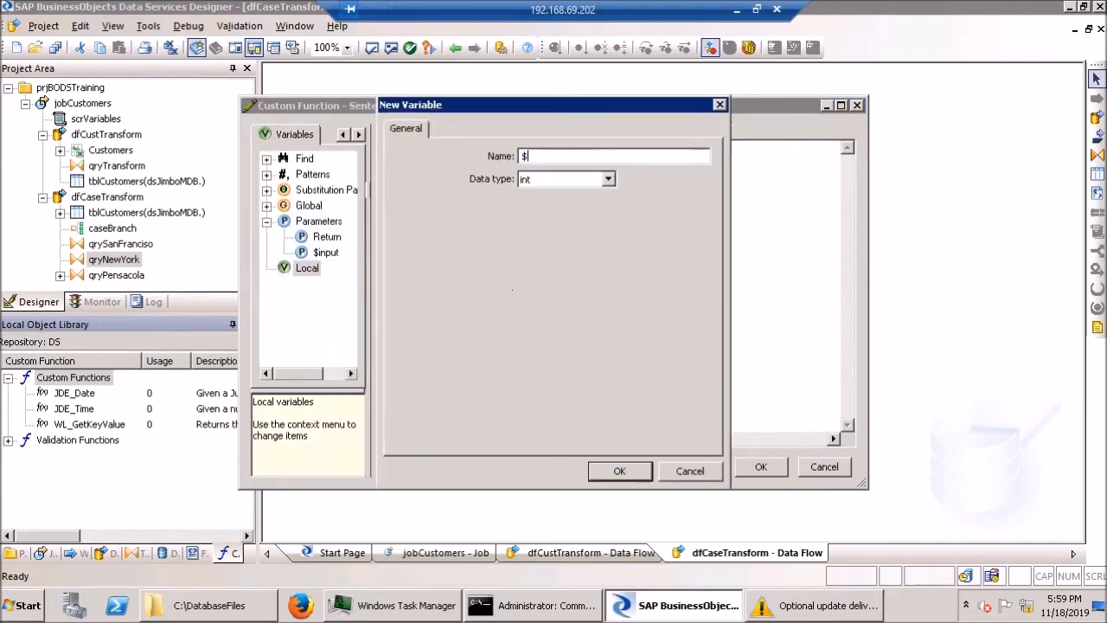
text(current)
click(618, 471)
Add a local variable $output of data type int to the SentenceCase function
right_click(306, 272)
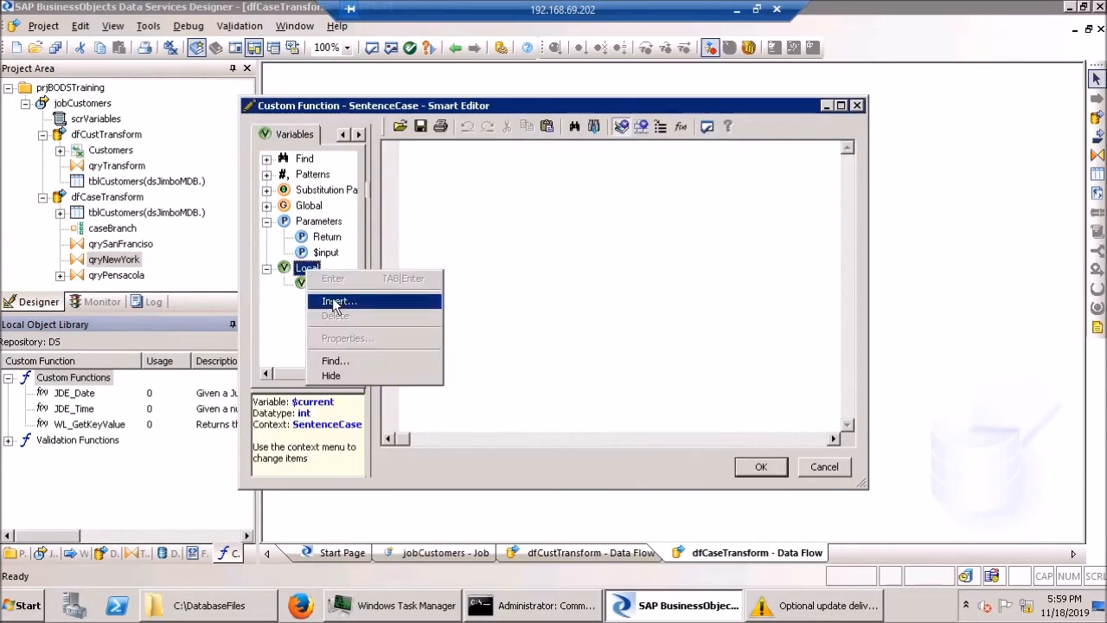
click(325, 297)
text($)
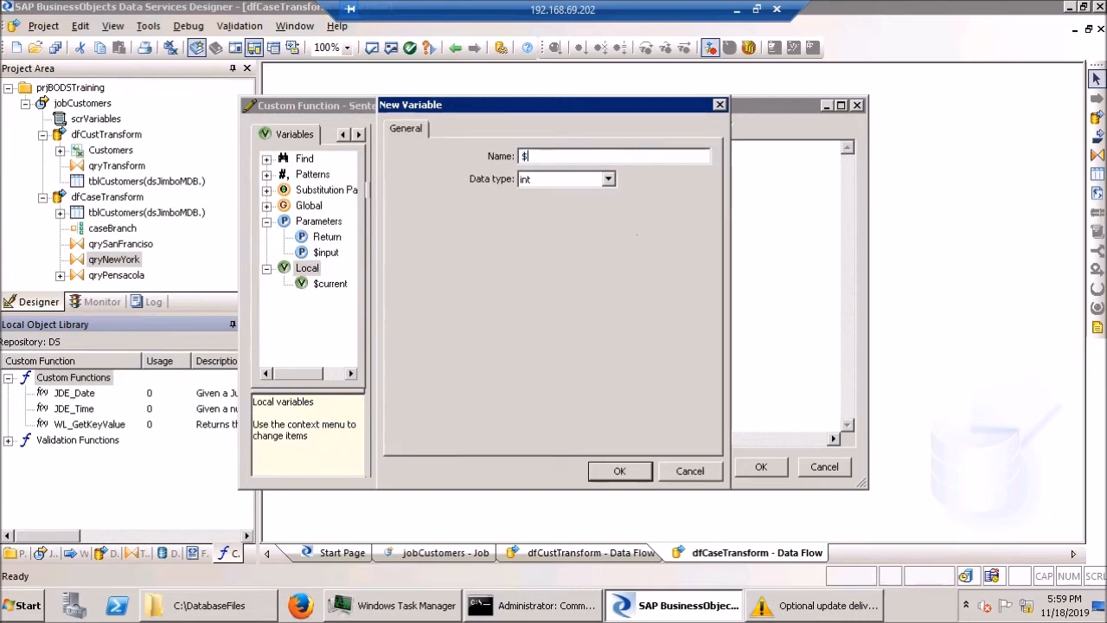
text(output)
click(614, 468)
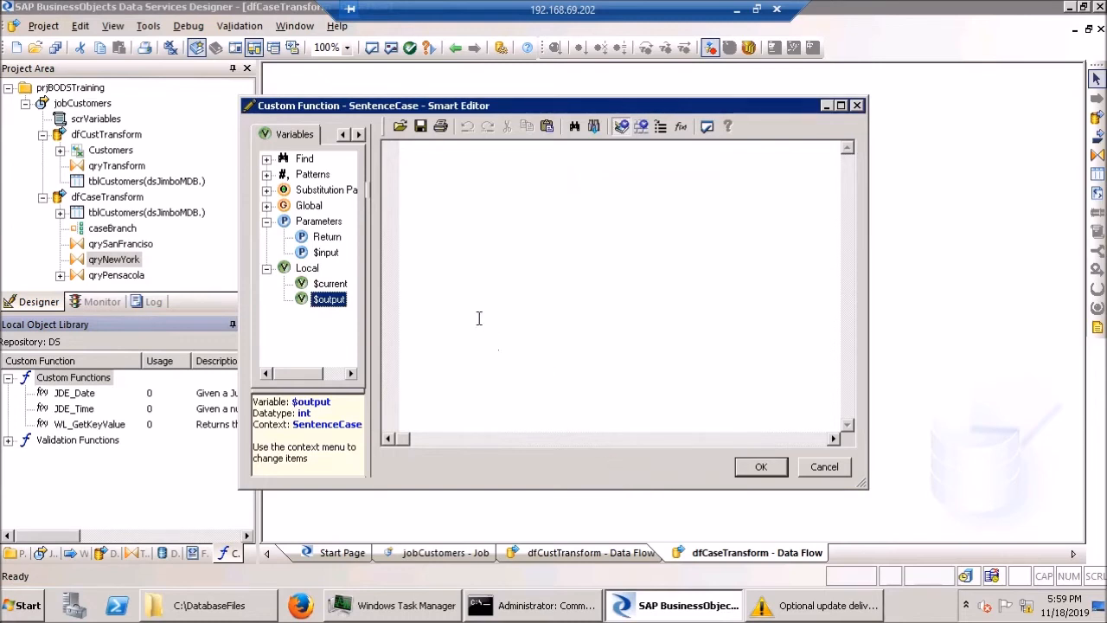
Copy the whole prepared script from the untitled Notepad file on the local machine and paste it into the SentenceCase function's code
click(737, 14)
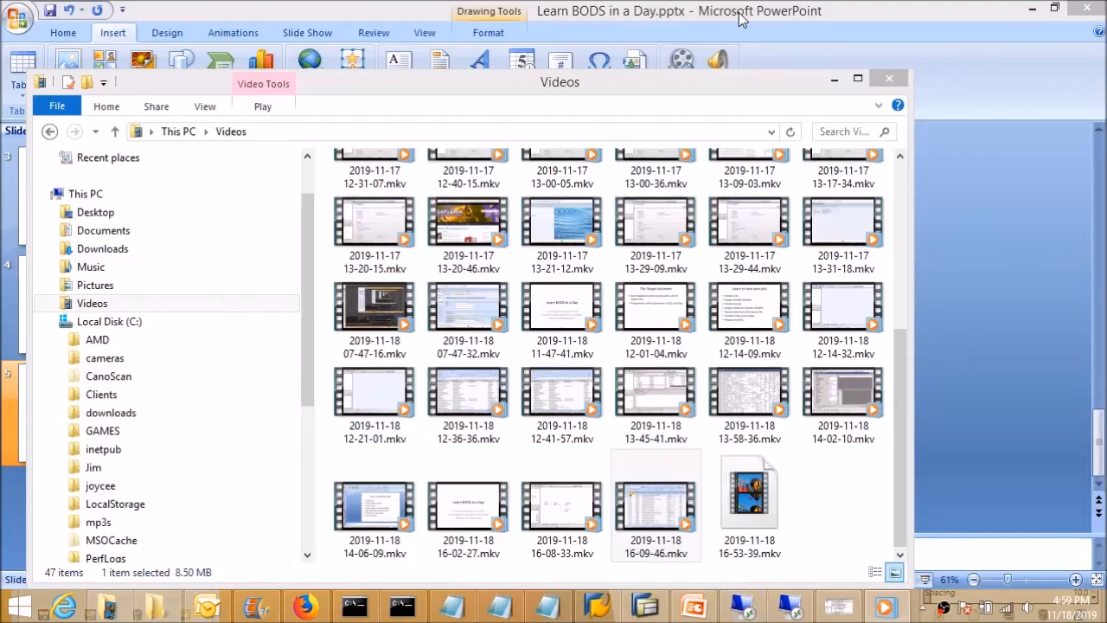
click(553, 614)
click(321, 313)
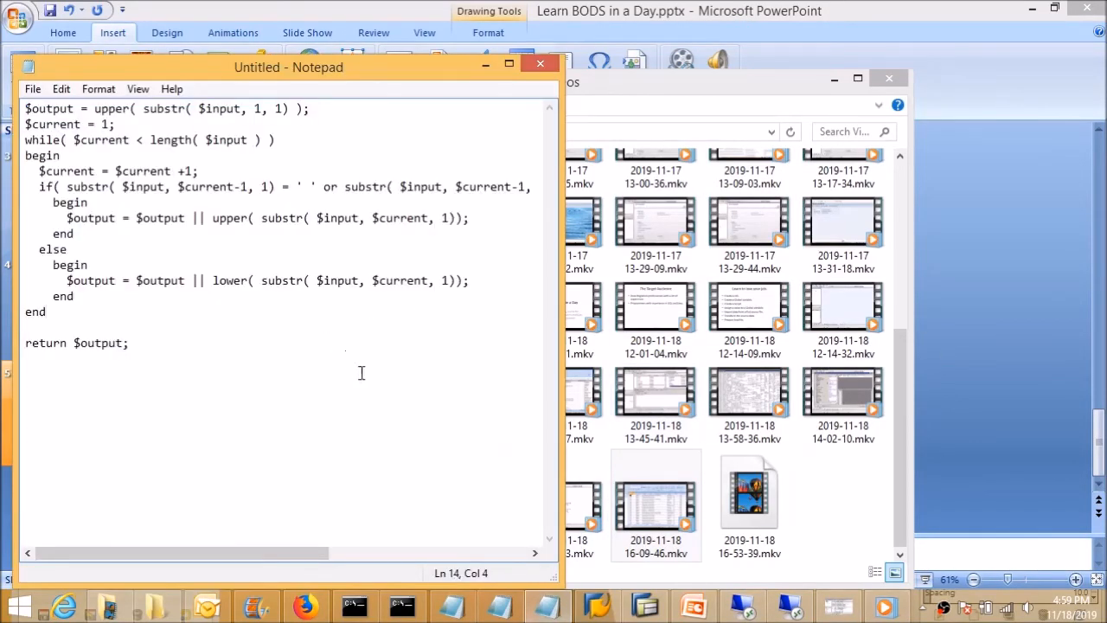
key(ctrl+a)
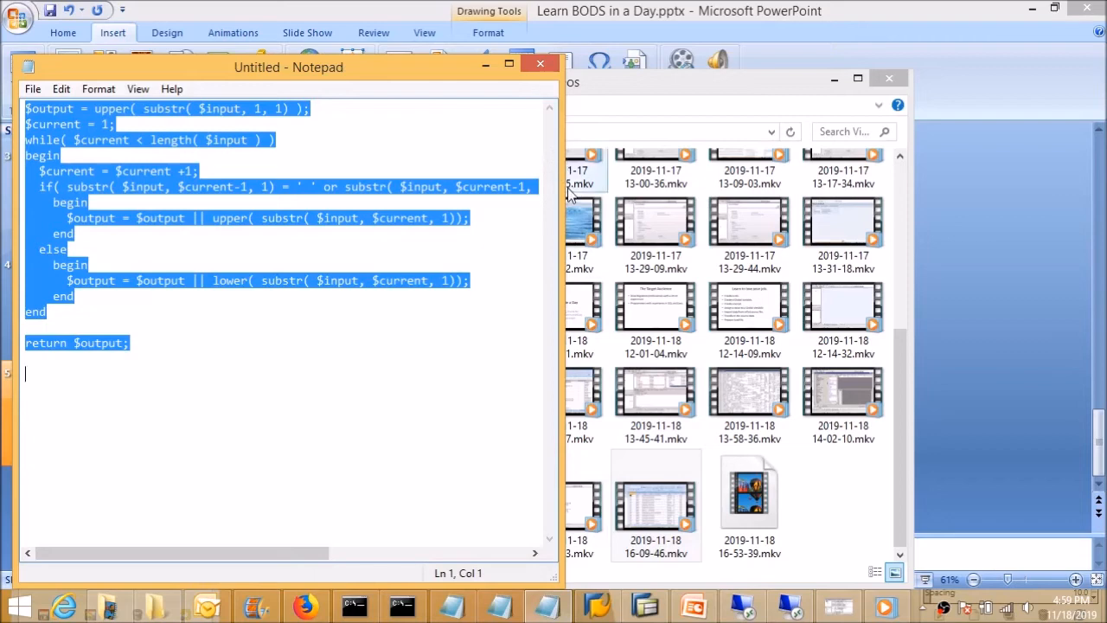
click(742, 605)
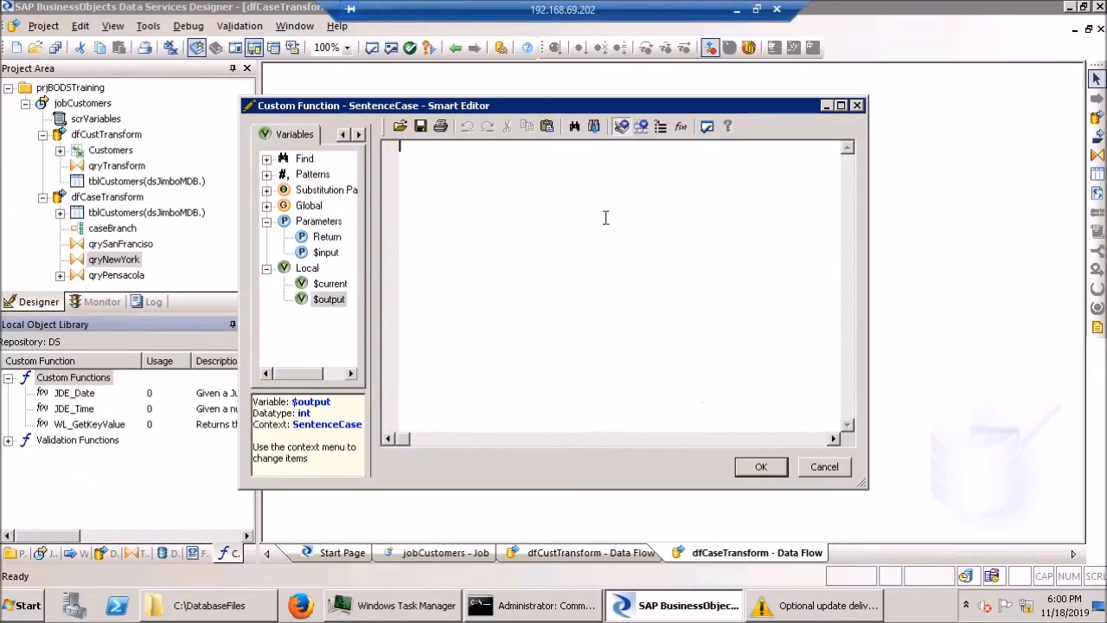
key(ctrl+v)
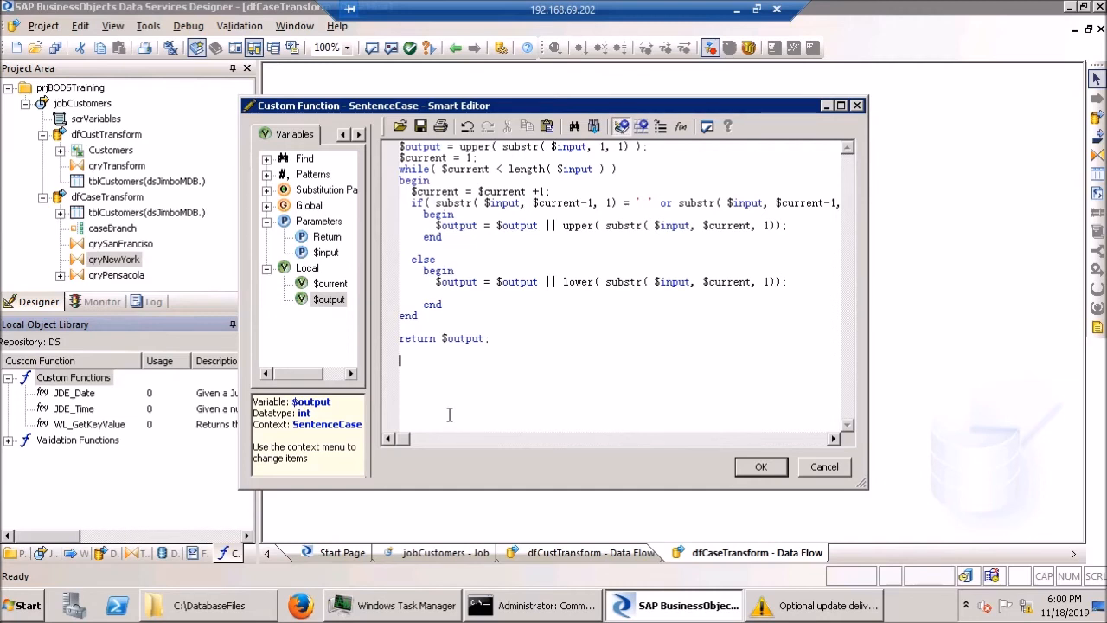
Check the full if condition in the pasted script and remove the blank line below the lower( ) assignment in the else block
click(415, 439)
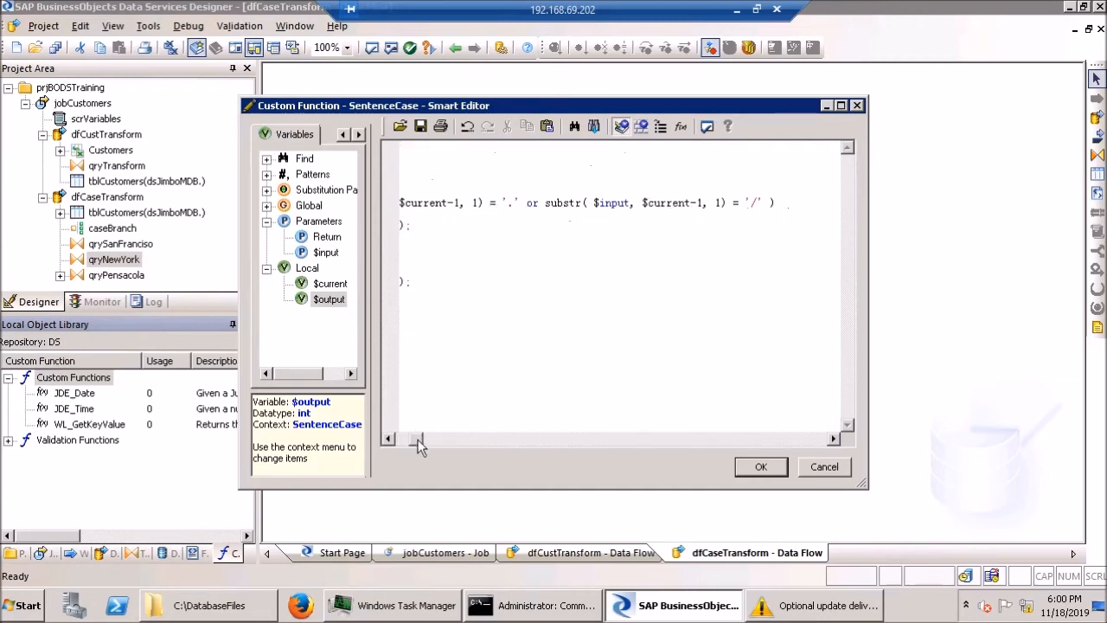
drag(419, 445, 400, 444)
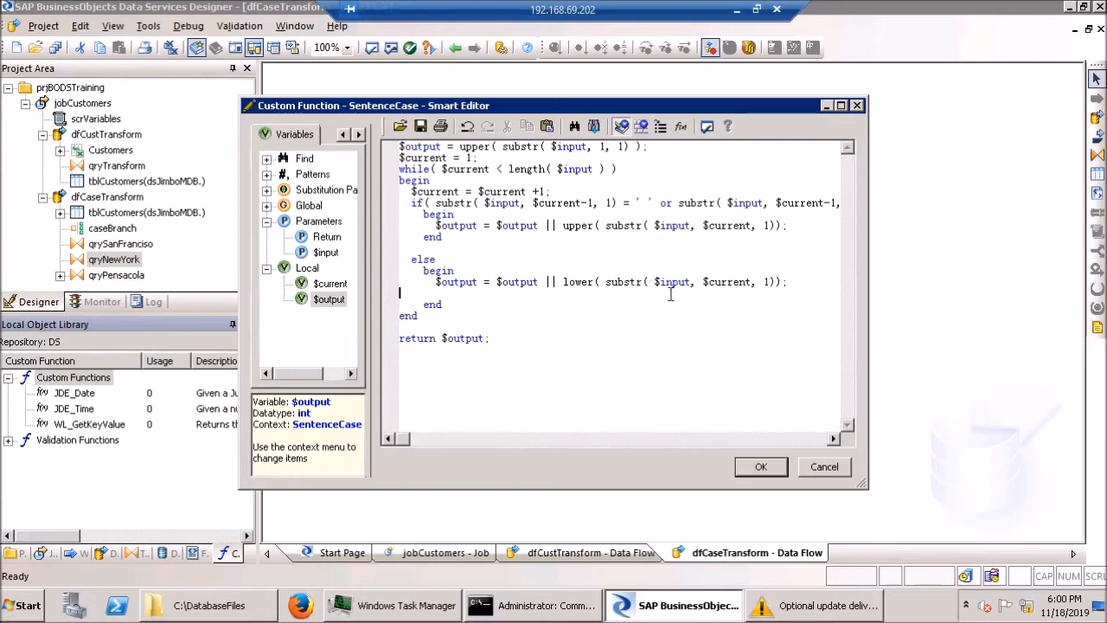
key(BackSpace)
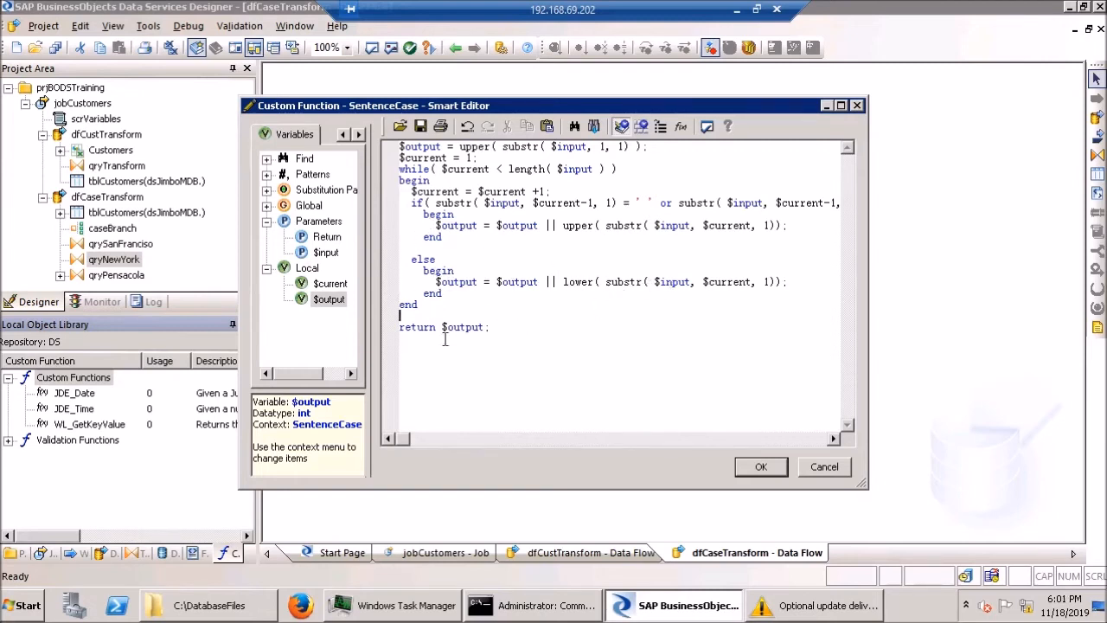
Check the return $output line at the end of the script and save the SentenceCase function
drag(402, 326, 502, 327)
click(519, 326)
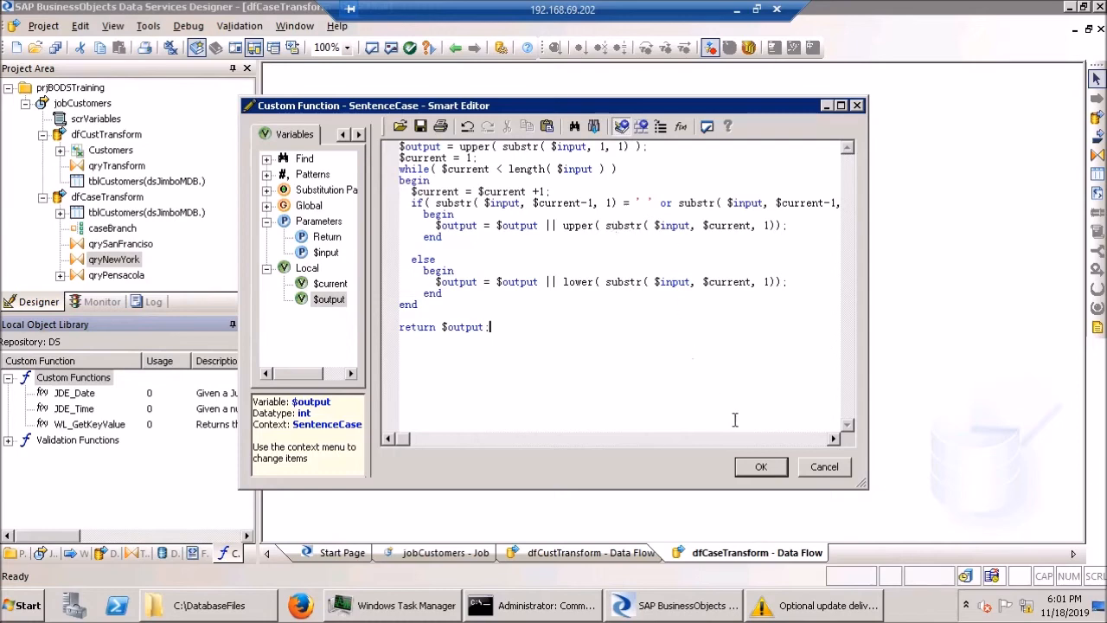
click(761, 465)
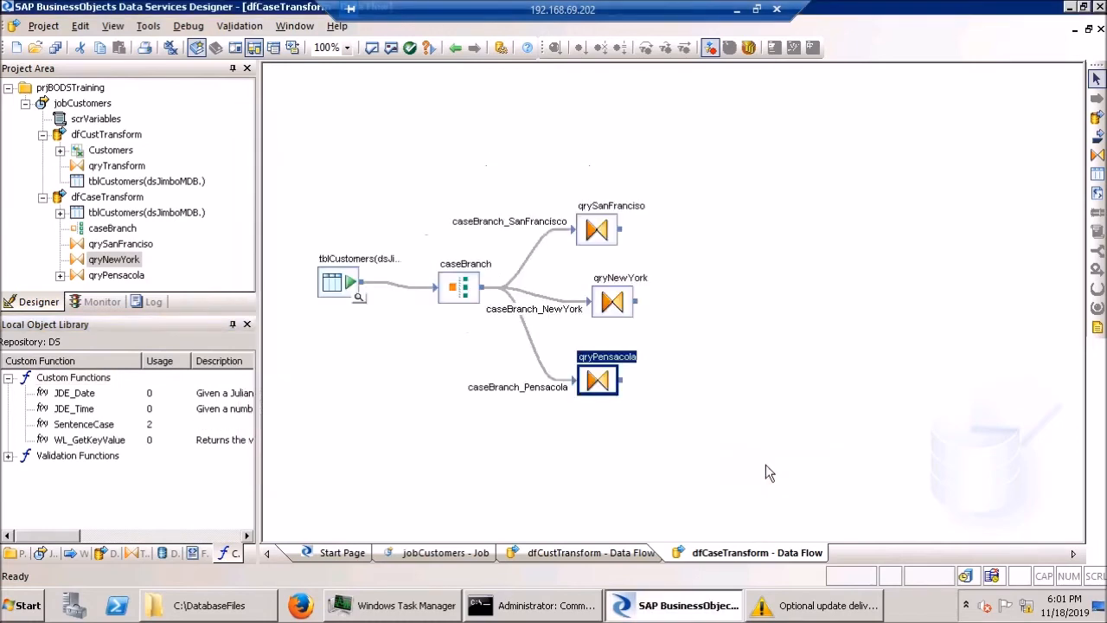
Map all input columns from Branch through TELFX to the output schema of the qryPensacola query
double_click(587, 381)
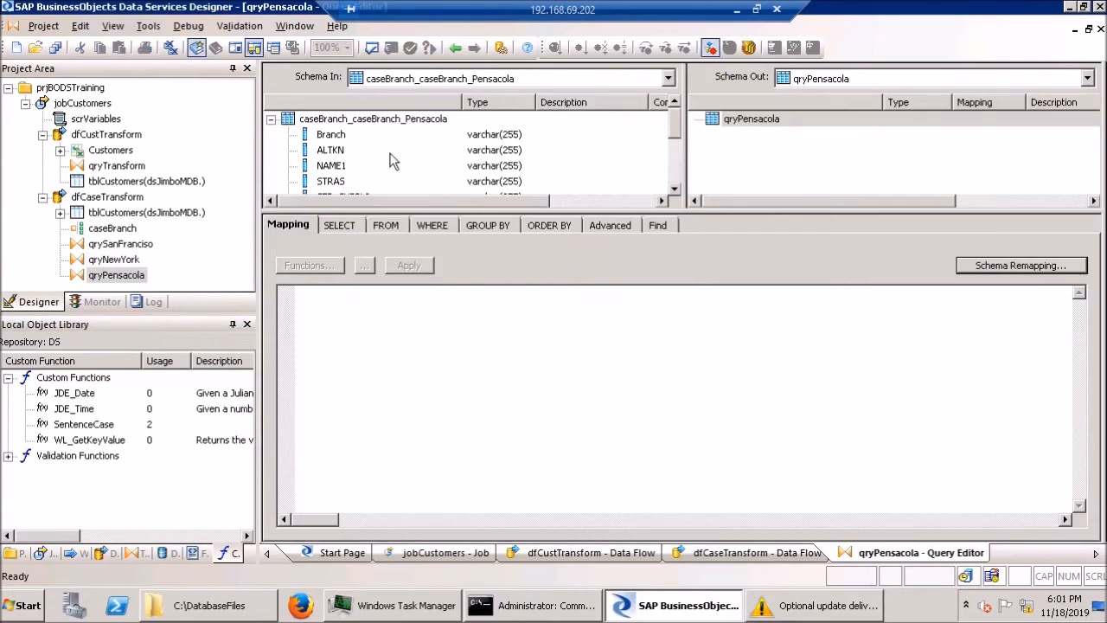
click(350, 136)
click(677, 177)
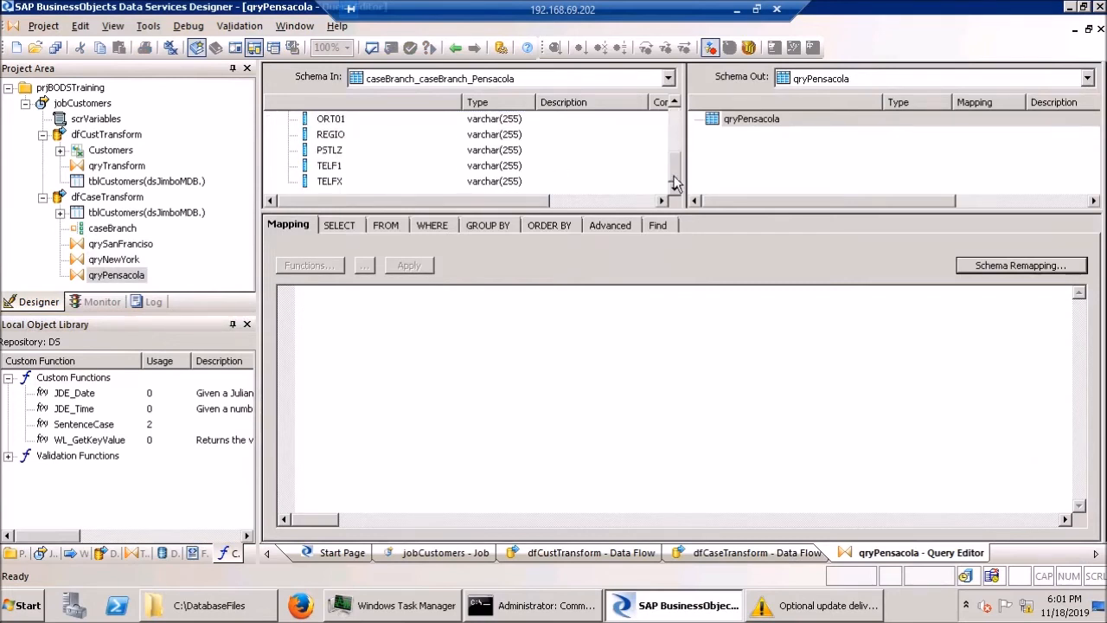
shift+click(323, 182)
drag(369, 156, 753, 125)
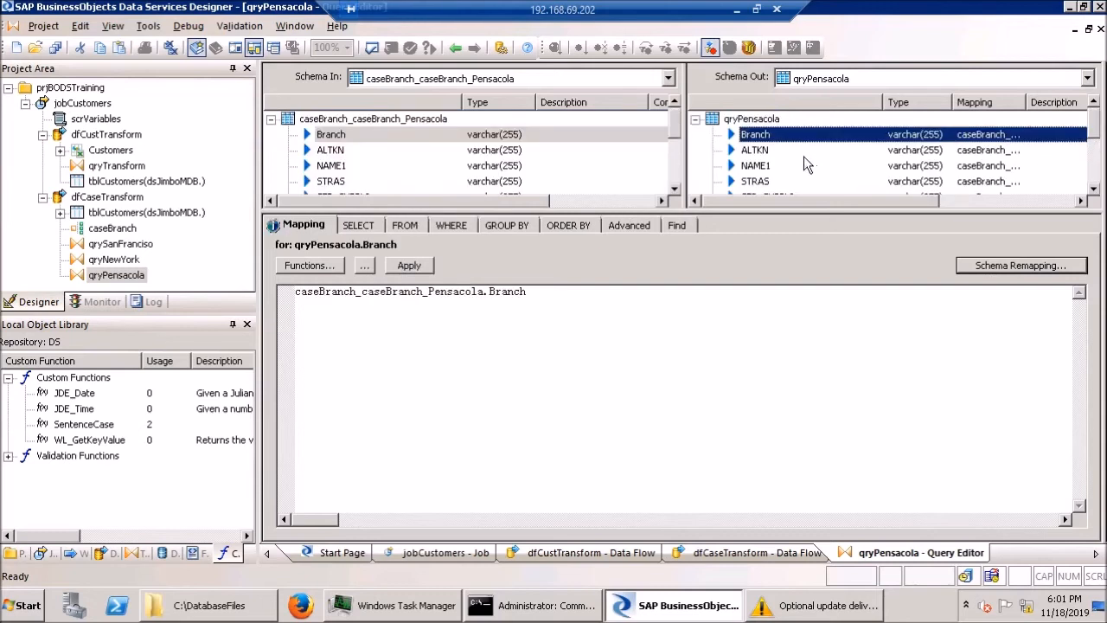
Rename the Branch output column of qryPensacola to BUKRS
double_click(752, 134)
text(BUKRS)
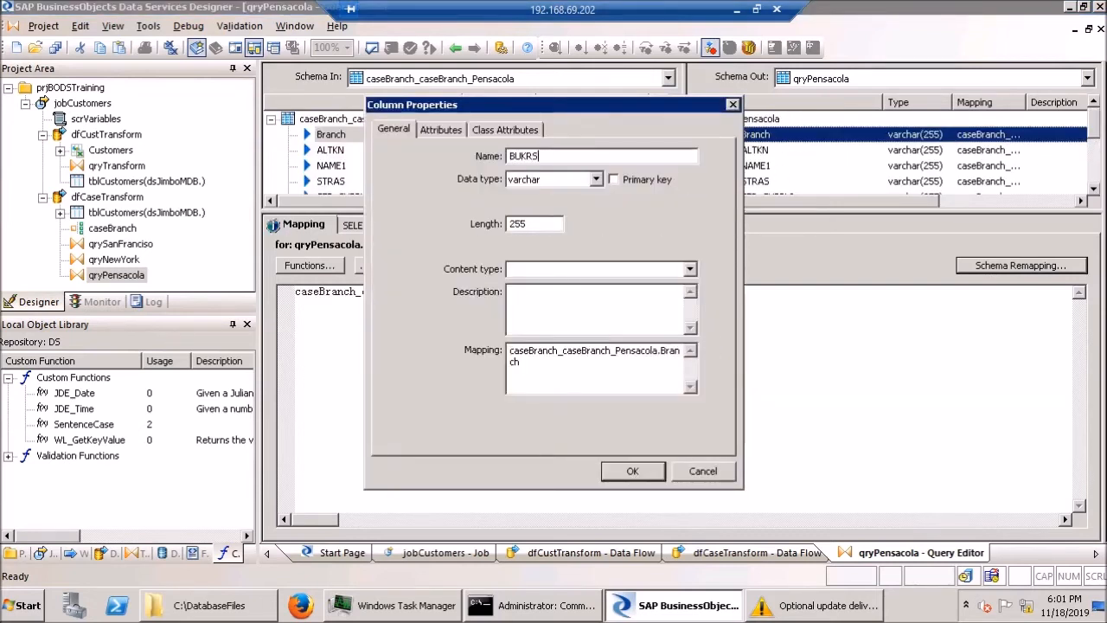
click(638, 470)
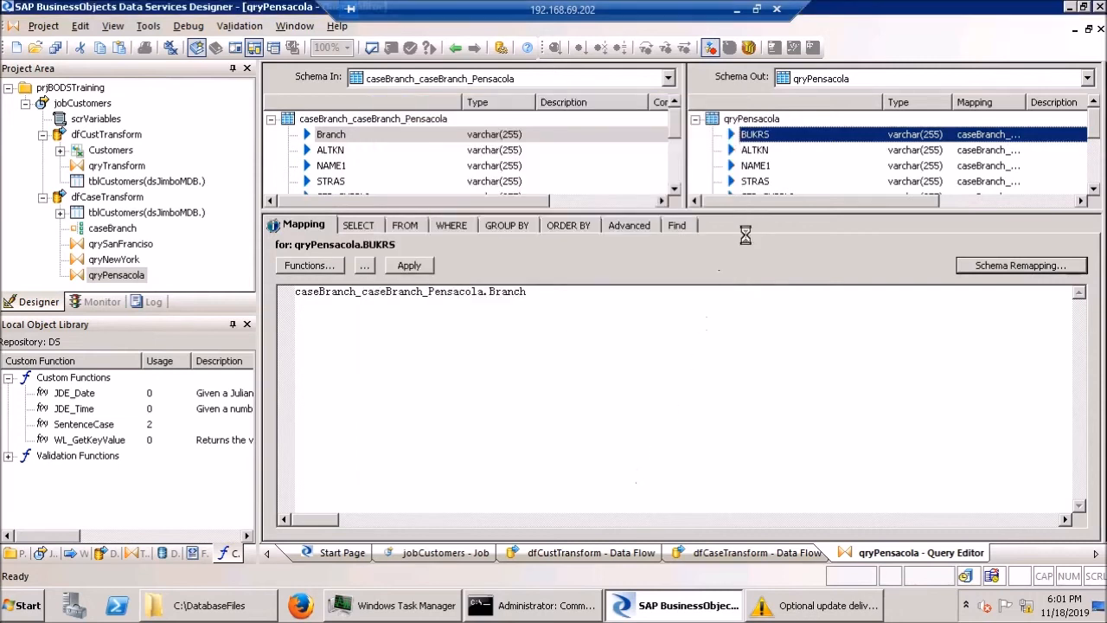
Wrap qryPensacola's NAME1 mapping in the custom function as SentenceCase( caseBranch_caseBranch_Pensacola.NAME1 ) and return to the data flow
click(754, 164)
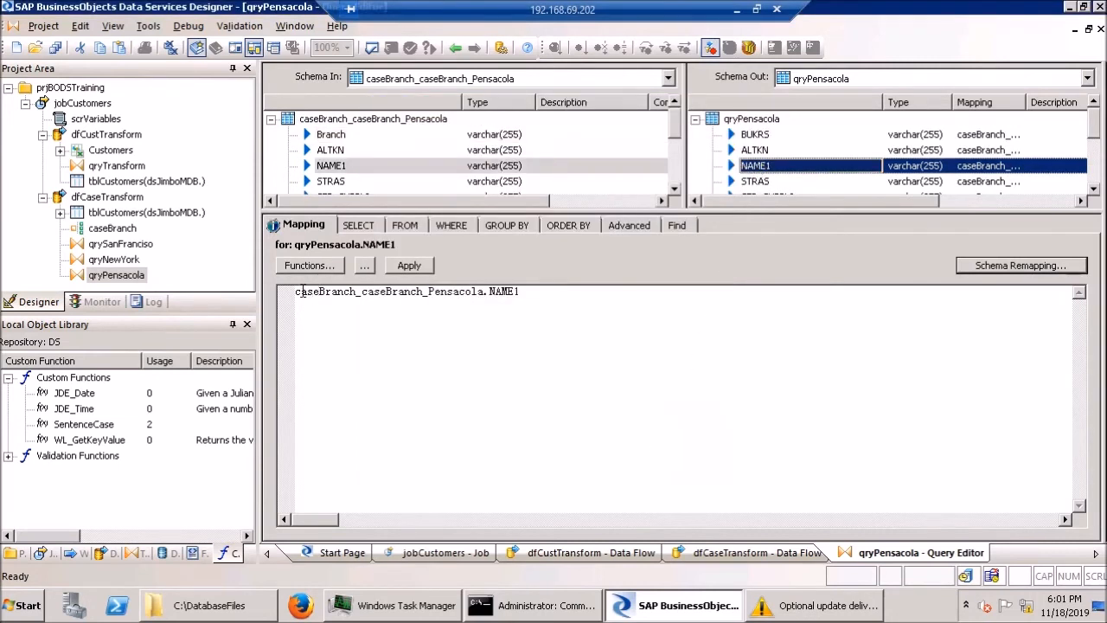
click(289, 296)
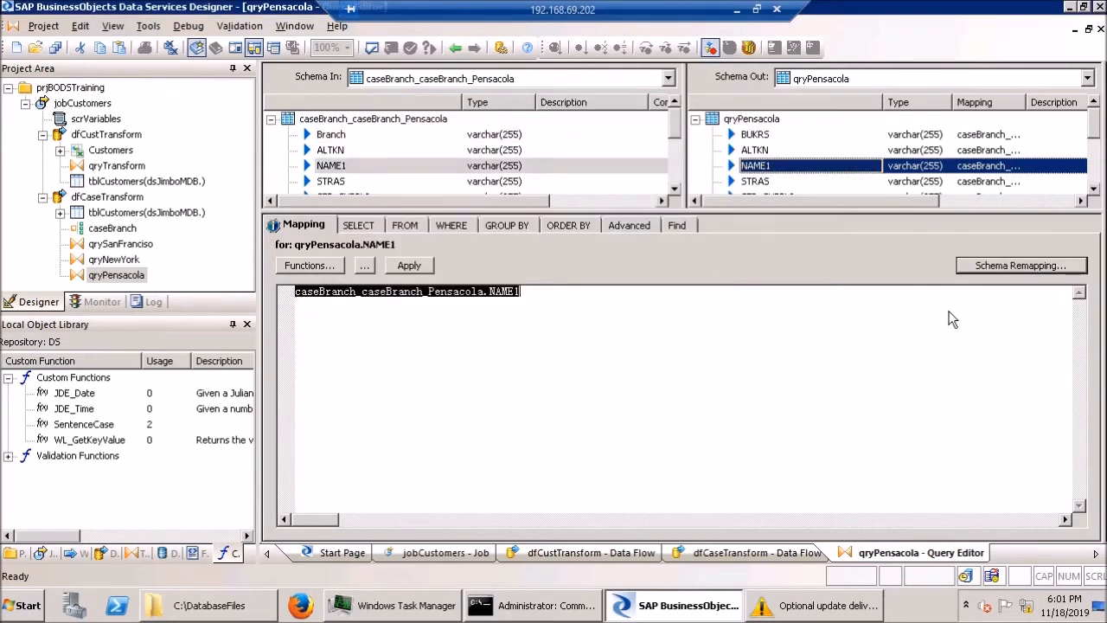
key(Home)
text(Sent)
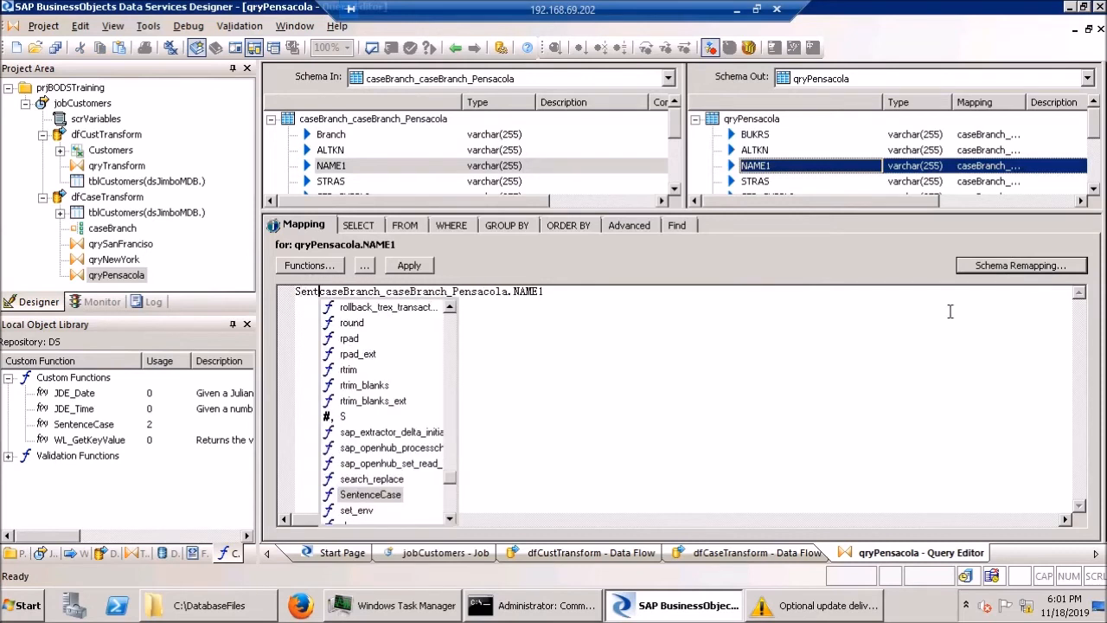
double_click(359, 494)
key(End)
text())
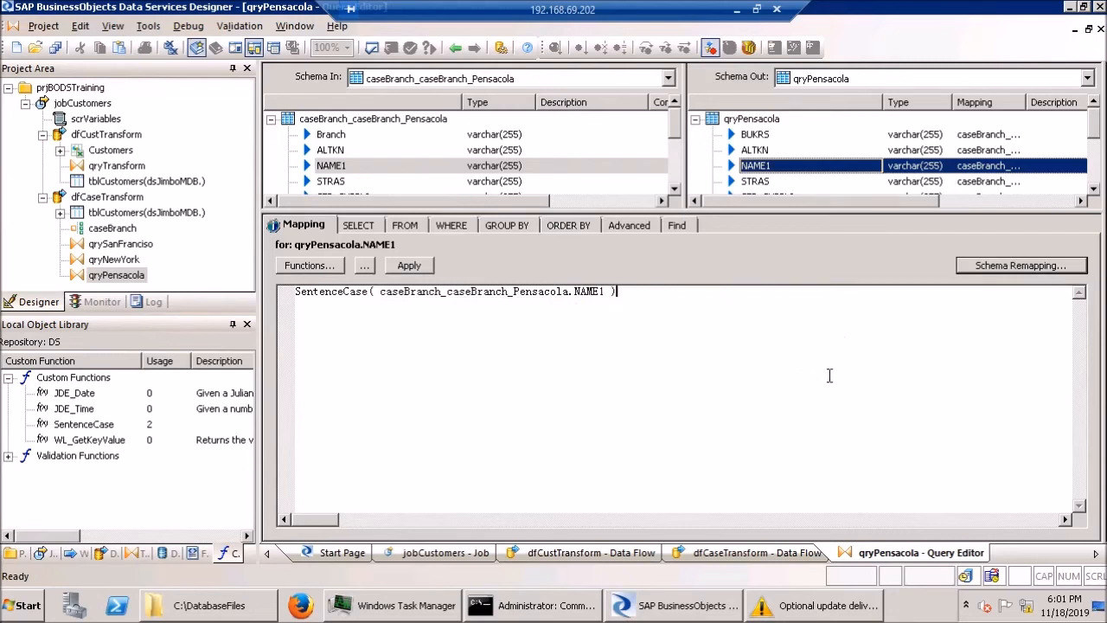
click(1100, 29)
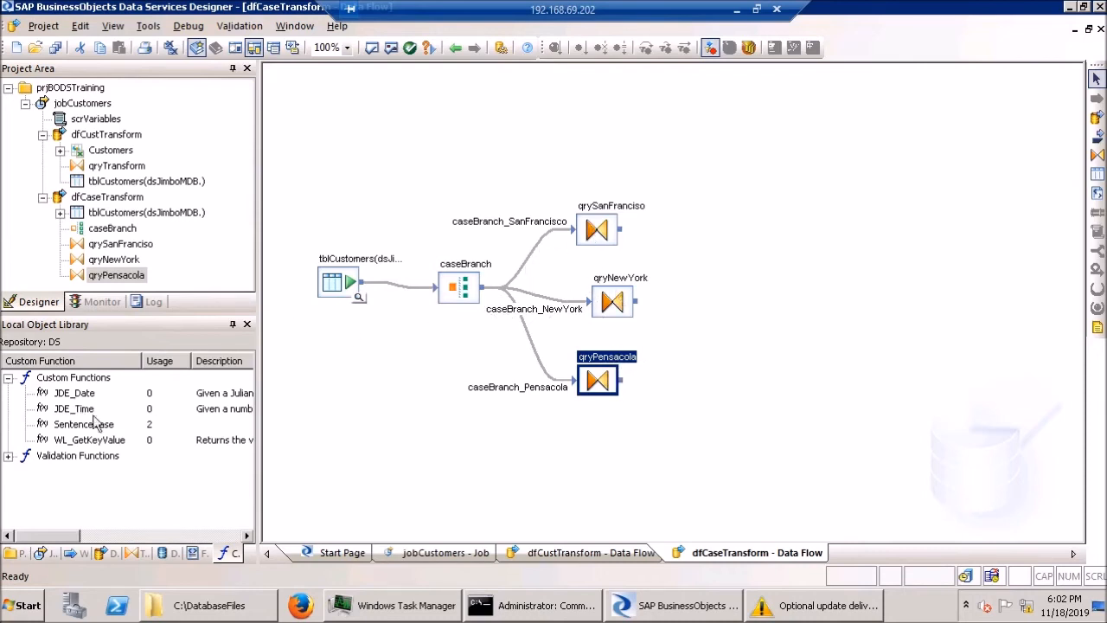
Add a Merge transform downstream of the three queries in dfCaseTransform and name it mergeBranch
click(144, 552)
drag(71, 456, 733, 298)
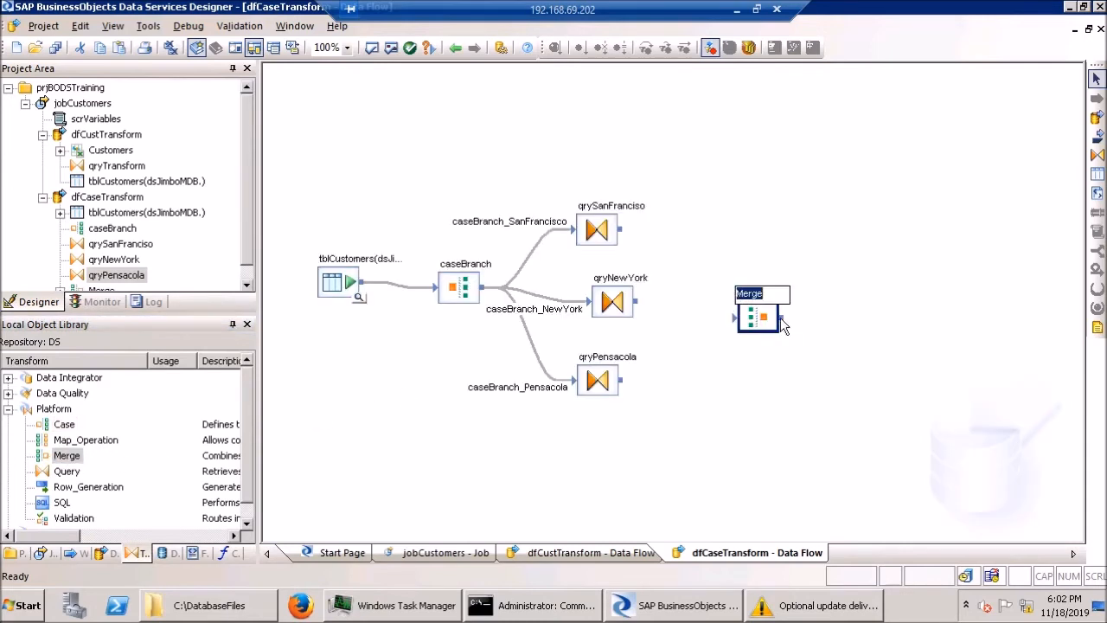
text(mergeBranch)
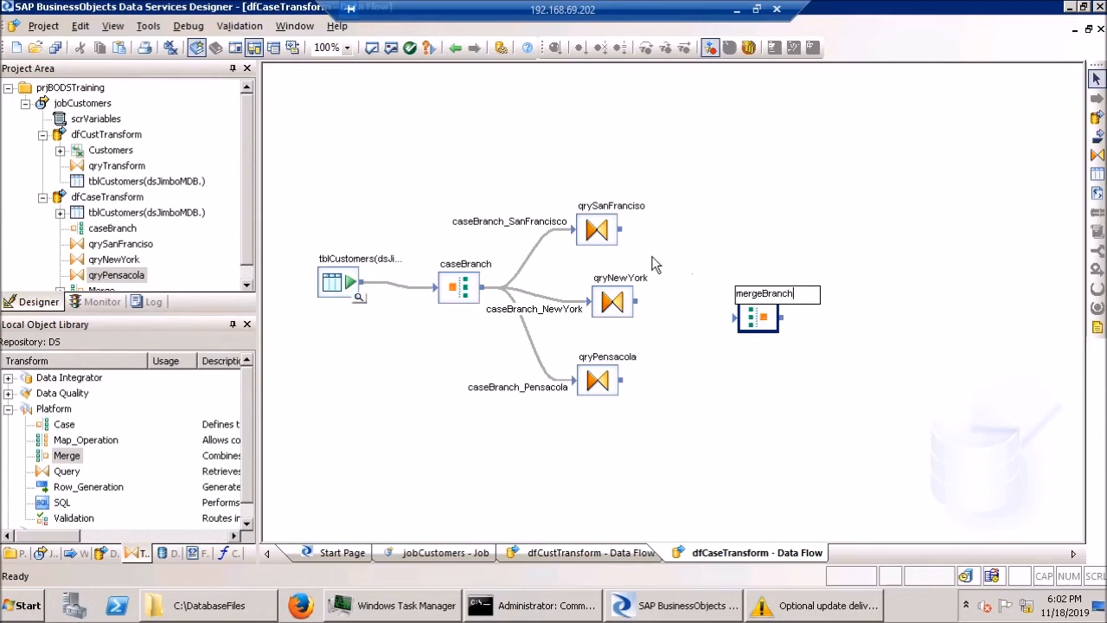
Connect the outputs of qrySanFranciso, qryNewYork and qryPensacola to the mergeBranch transform
click(622, 229)
drag(628, 235, 736, 317)
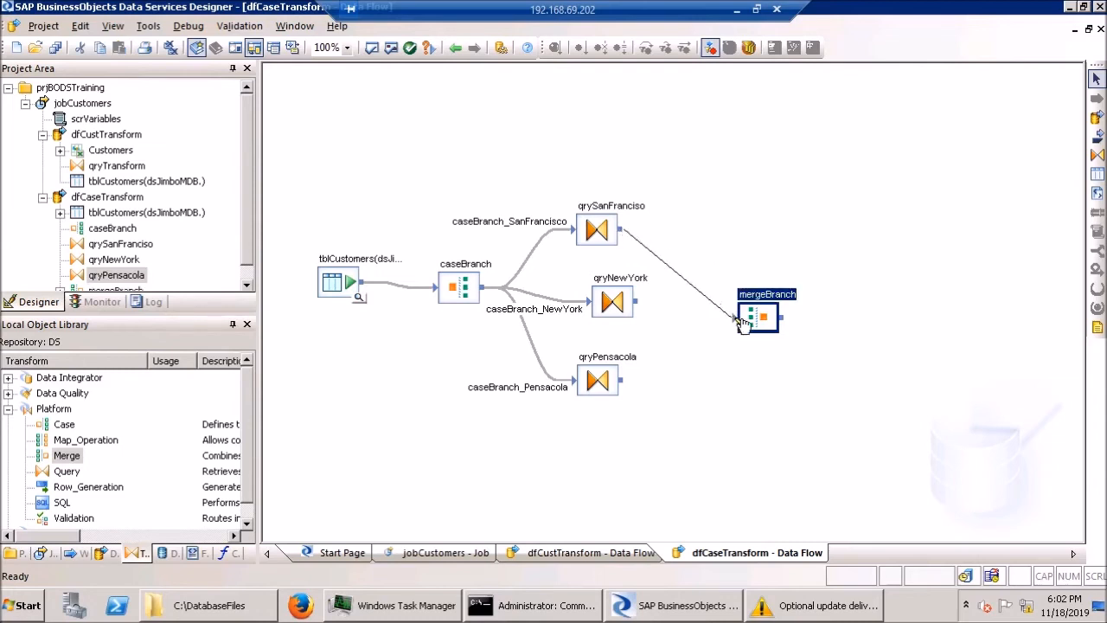
drag(641, 308, 741, 322)
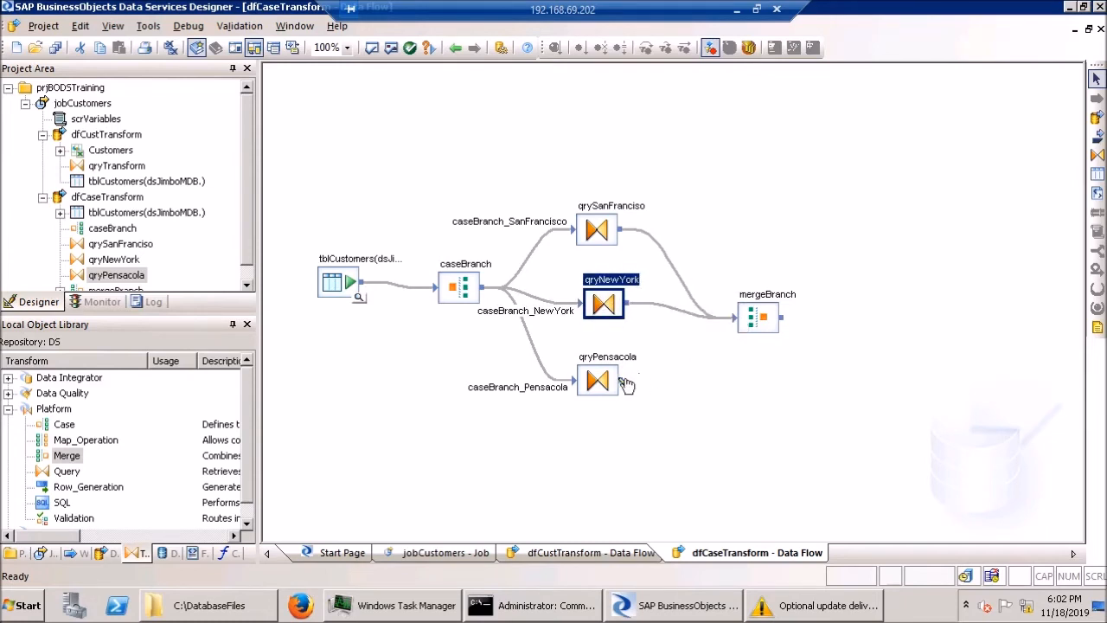
drag(623, 378, 739, 323)
Add a template table tblCustomersFinal in the dsJimboMDB datastore and connect mergeBranch to it
click(1097, 177)
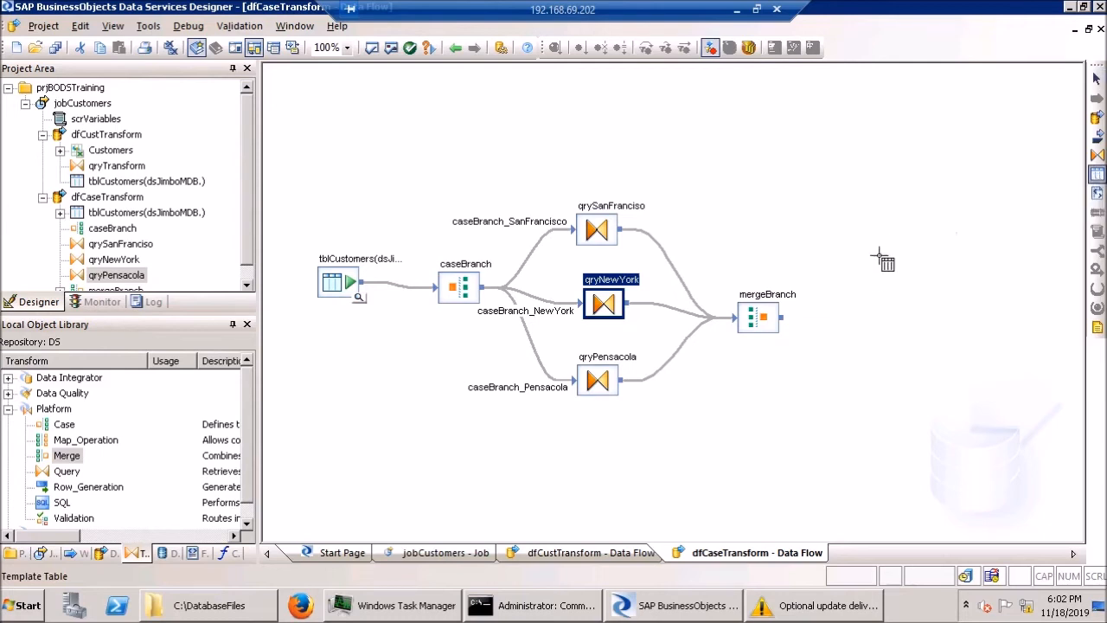
click(867, 293)
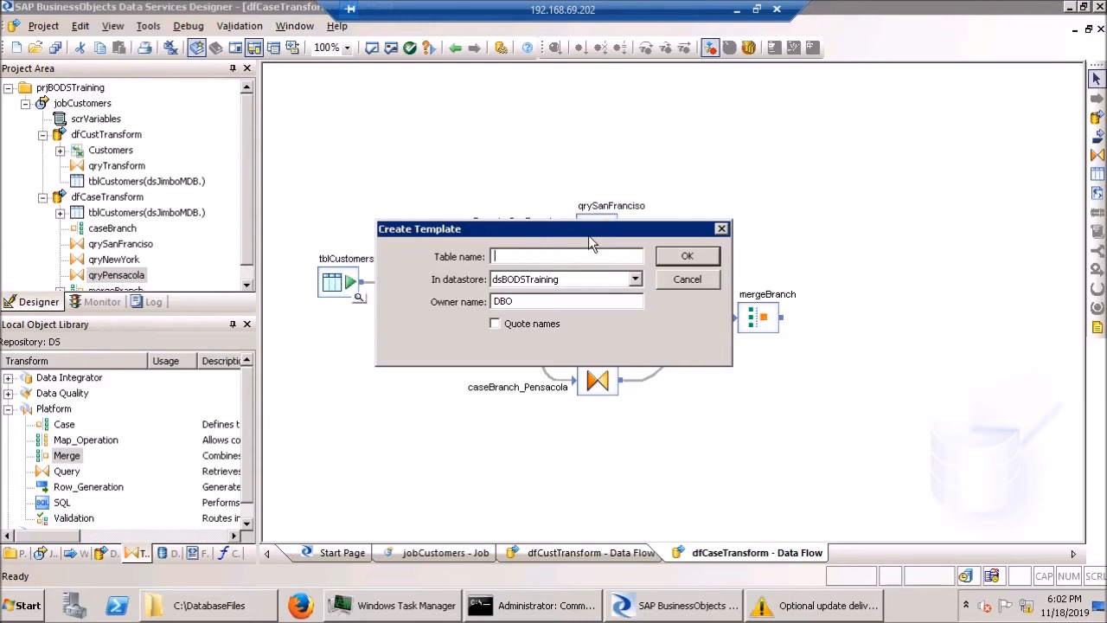
text(tbl)
click(599, 281)
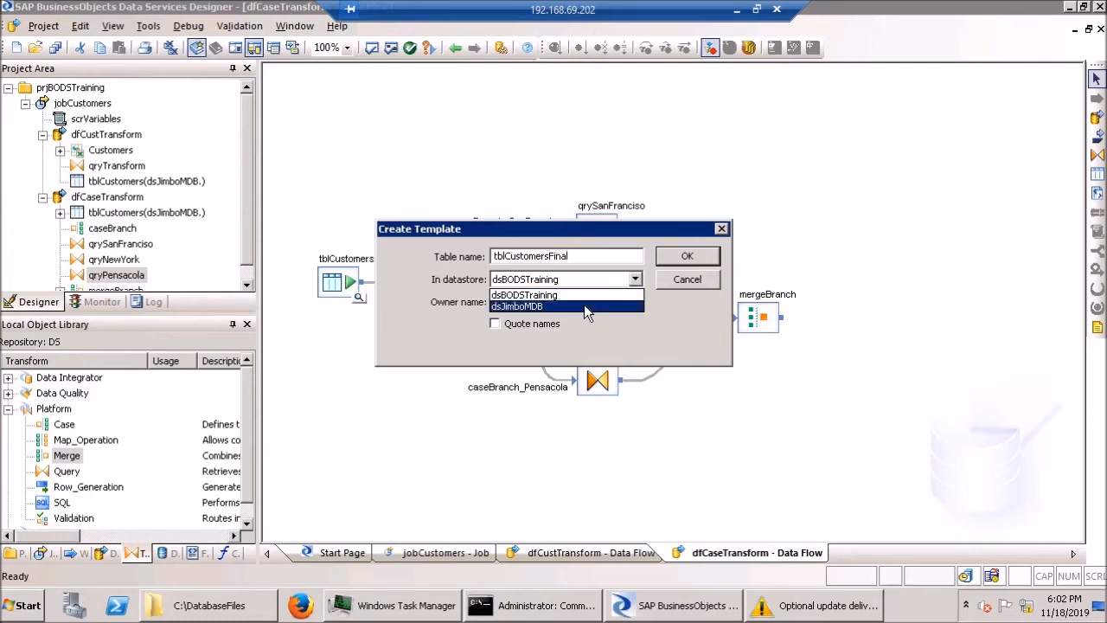
click(583, 304)
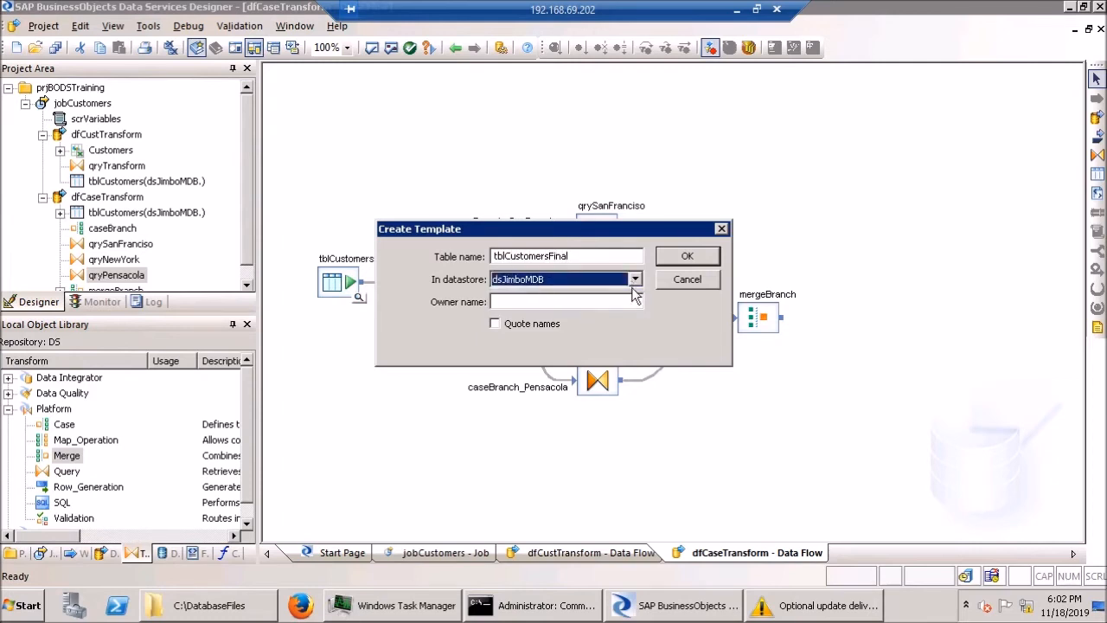
click(700, 261)
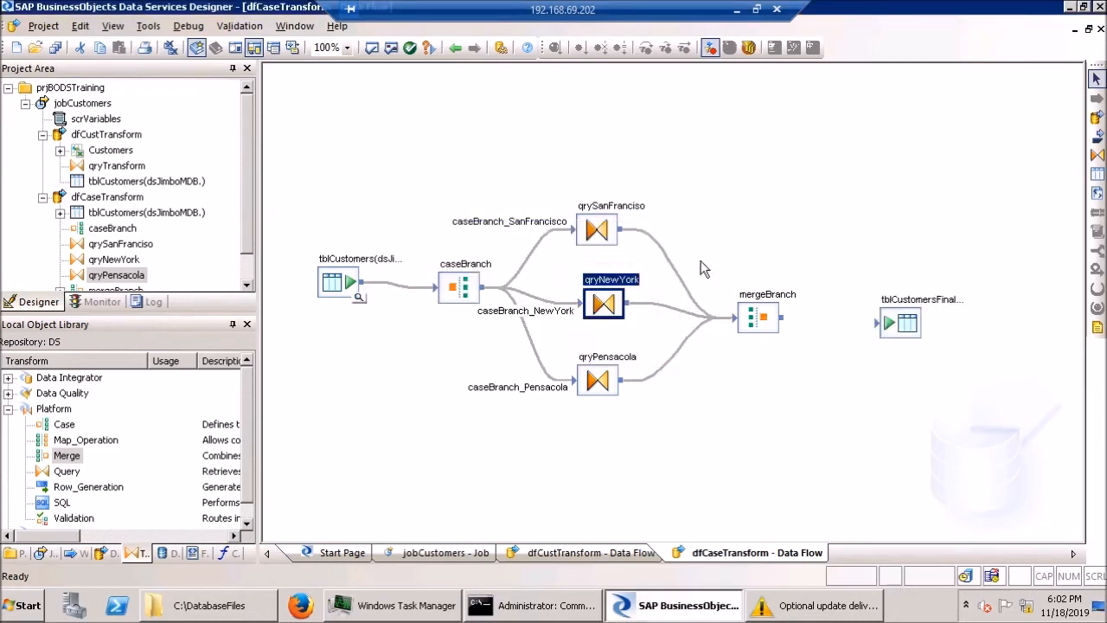
drag(787, 320, 882, 323)
Validate the dfCaseTransform data flow and read the full text of the warnings
click(371, 48)
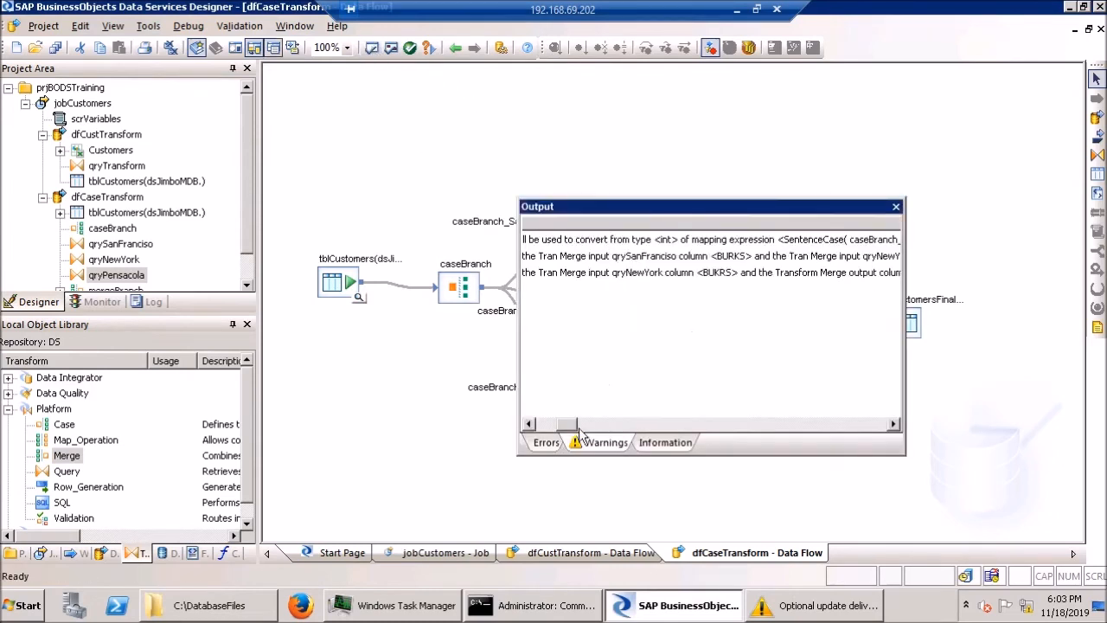
drag(571, 425, 549, 429)
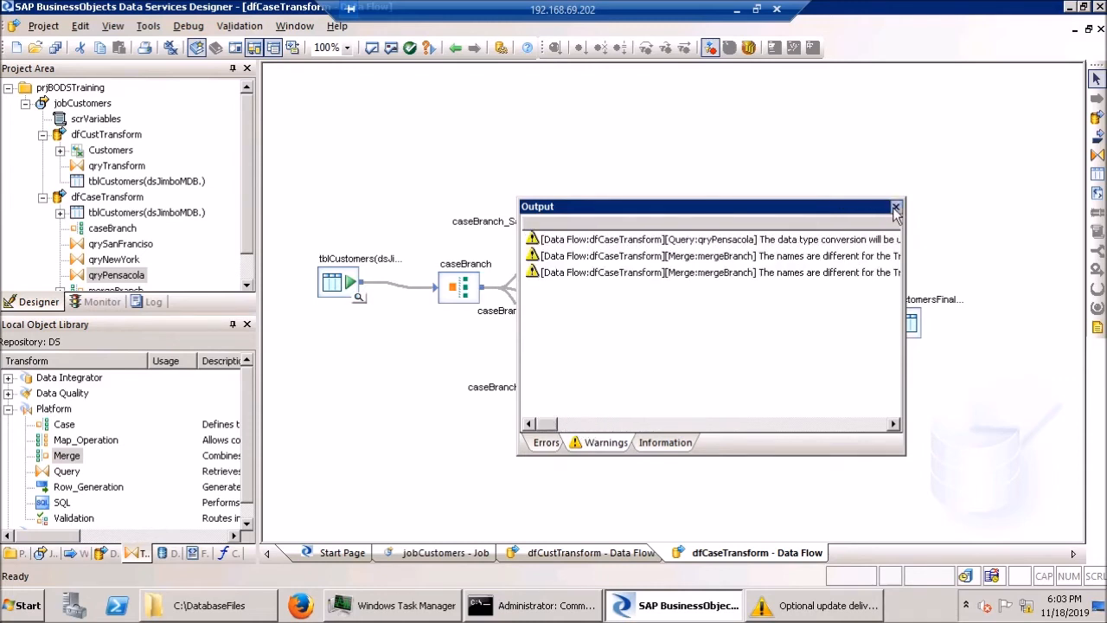
click(659, 427)
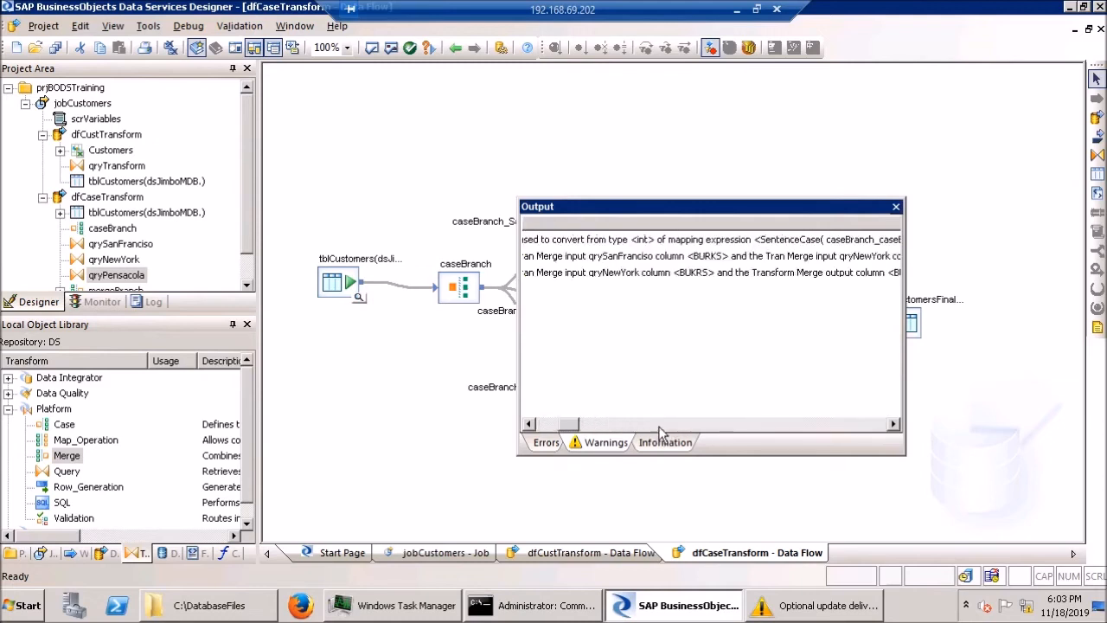
click(707, 259)
drag(581, 425, 562, 425)
click(896, 206)
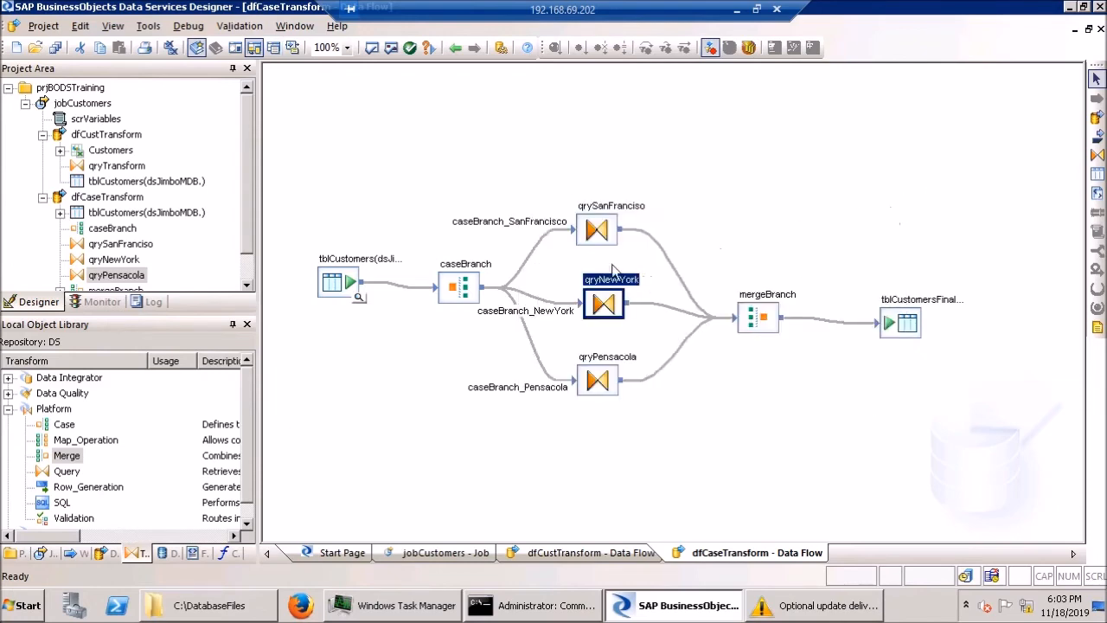
Correct the name of the misspelled BURKS output column in qrySanFranciso to BUKRS
double_click(596, 230)
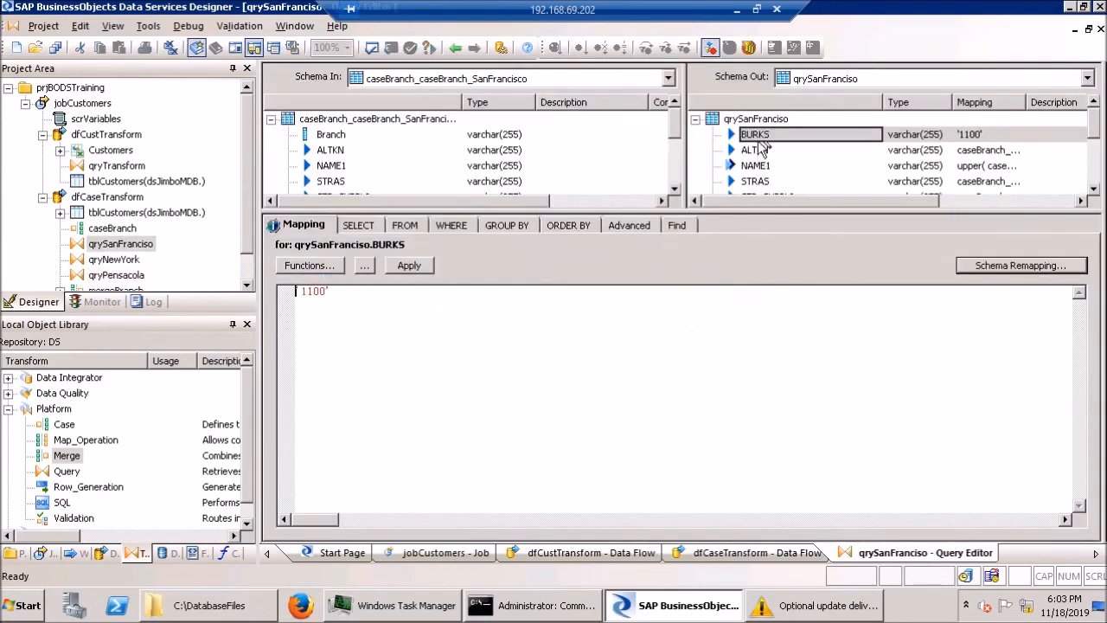
double_click(758, 138)
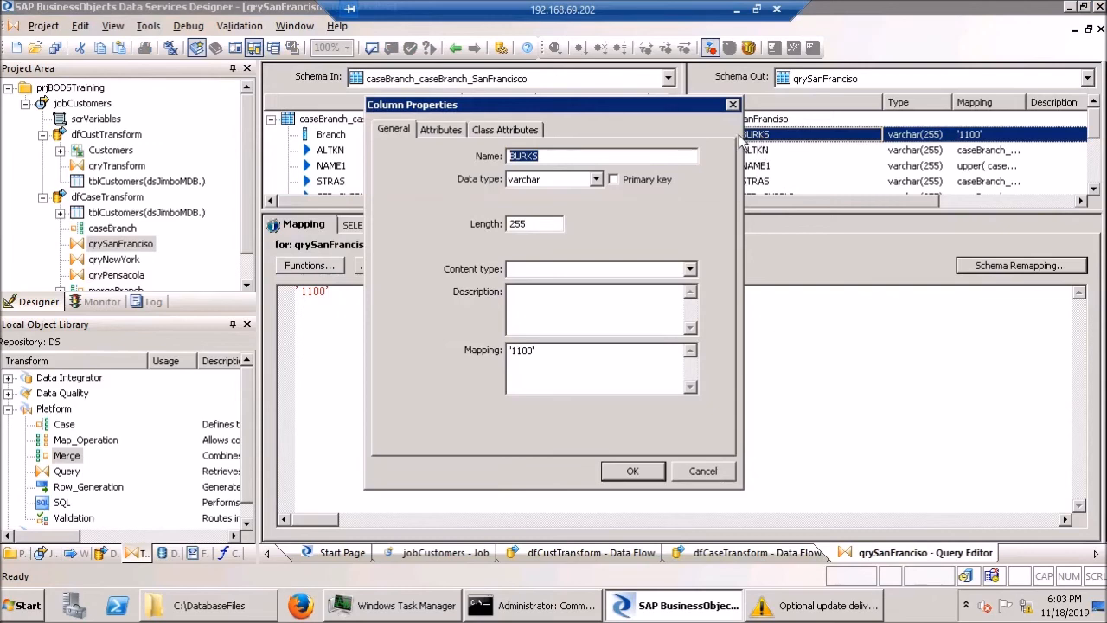
text(BU)
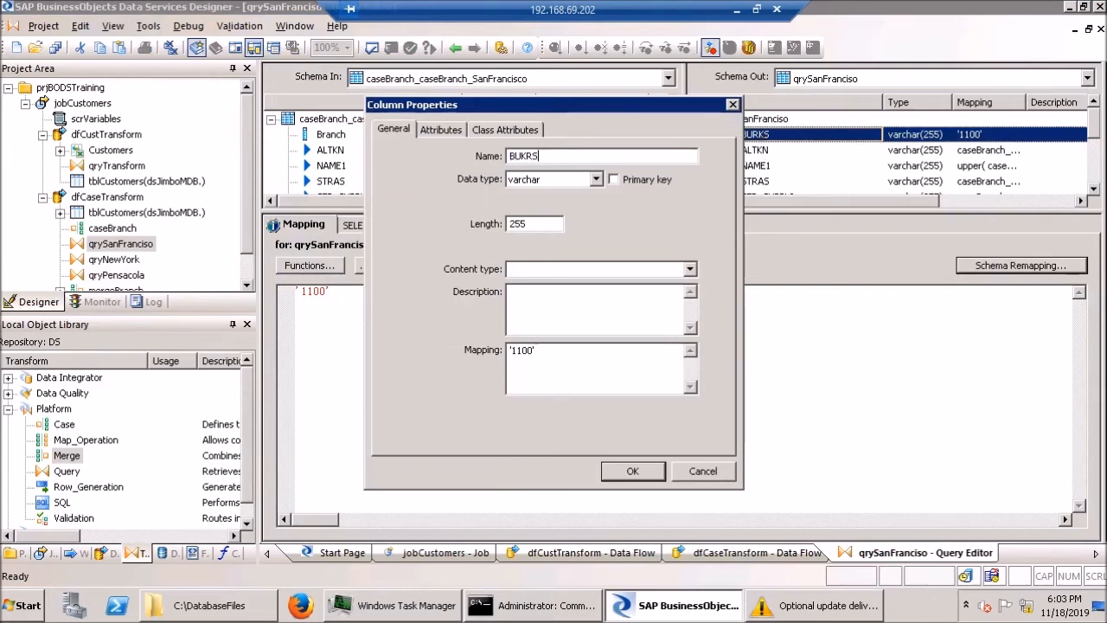
click(651, 468)
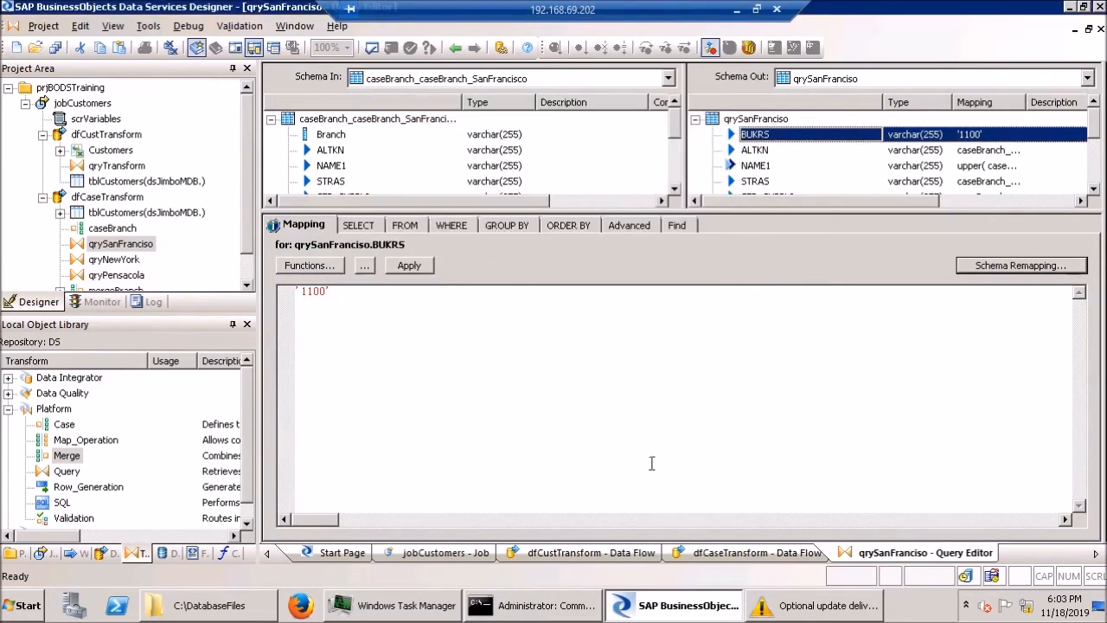
click(1098, 28)
Review the NAME1 mapping in qryPensacola and open the SentenceCase custom function to check the data types of $input and $output
double_click(599, 378)
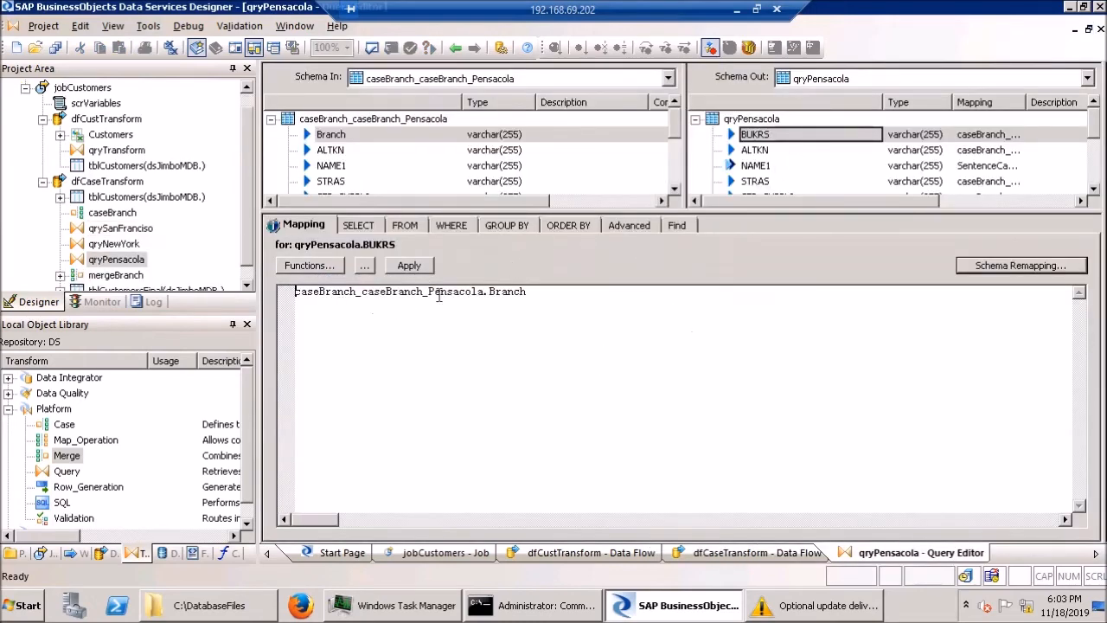
click(767, 165)
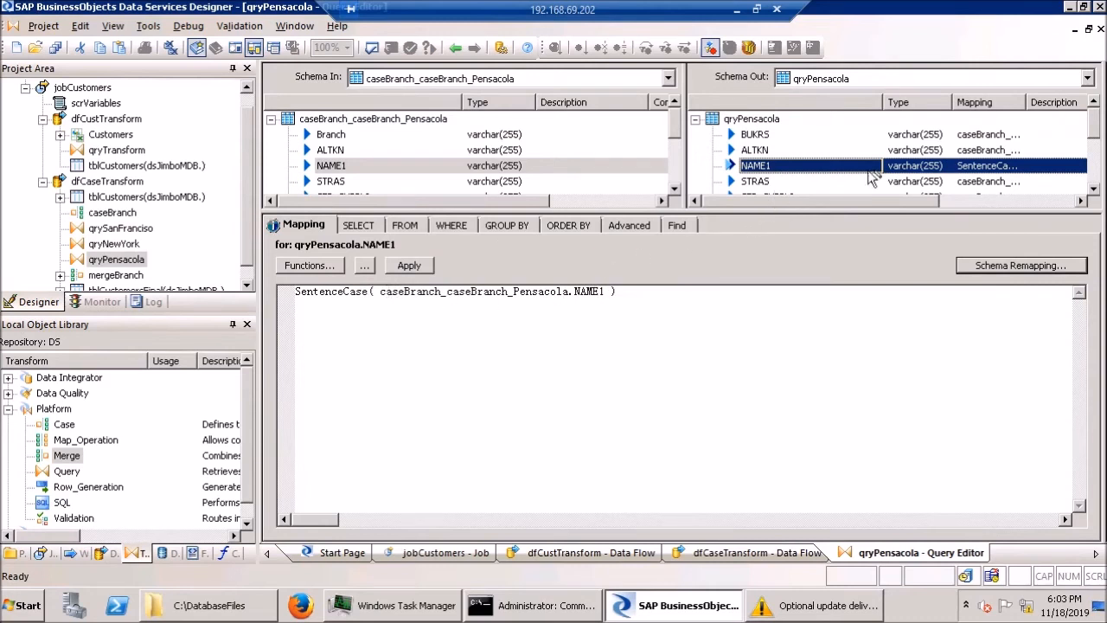
click(223, 554)
double_click(84, 423)
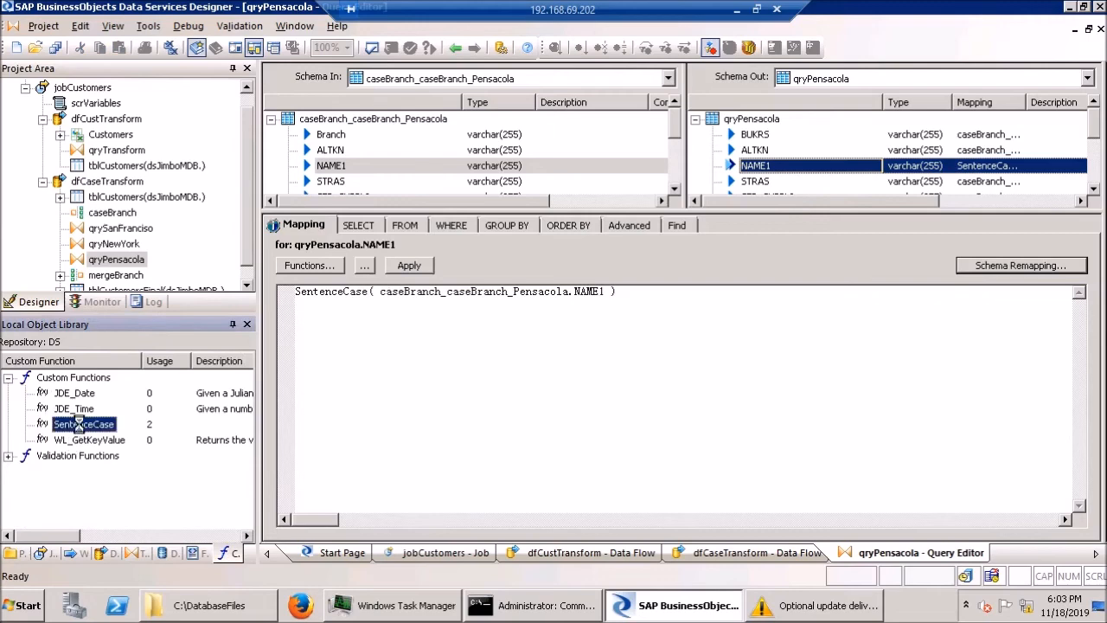
click(325, 252)
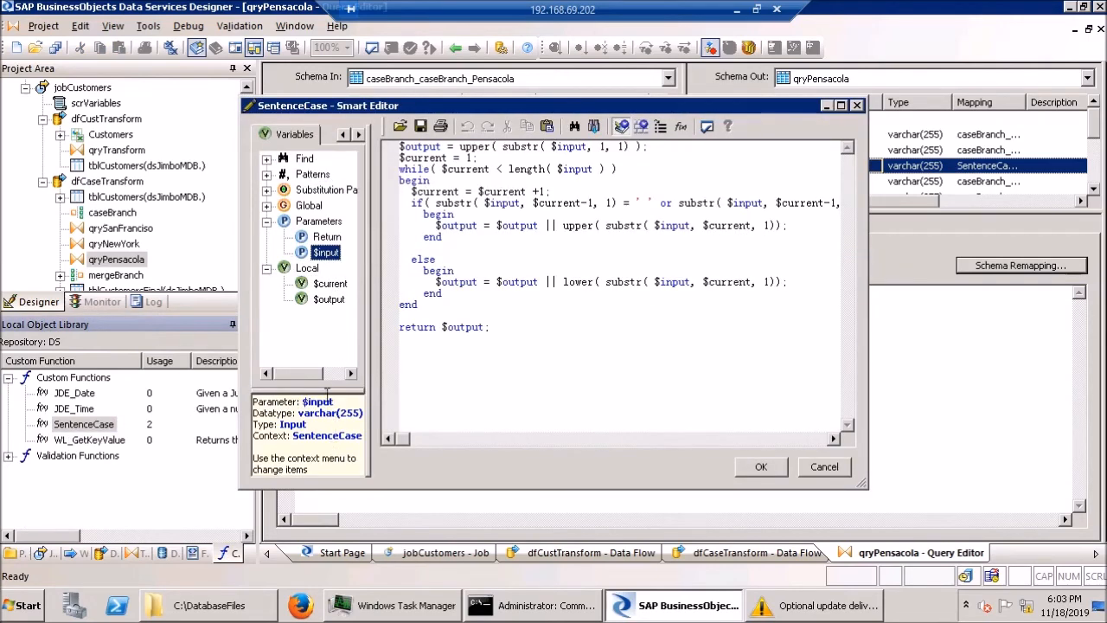
click(329, 300)
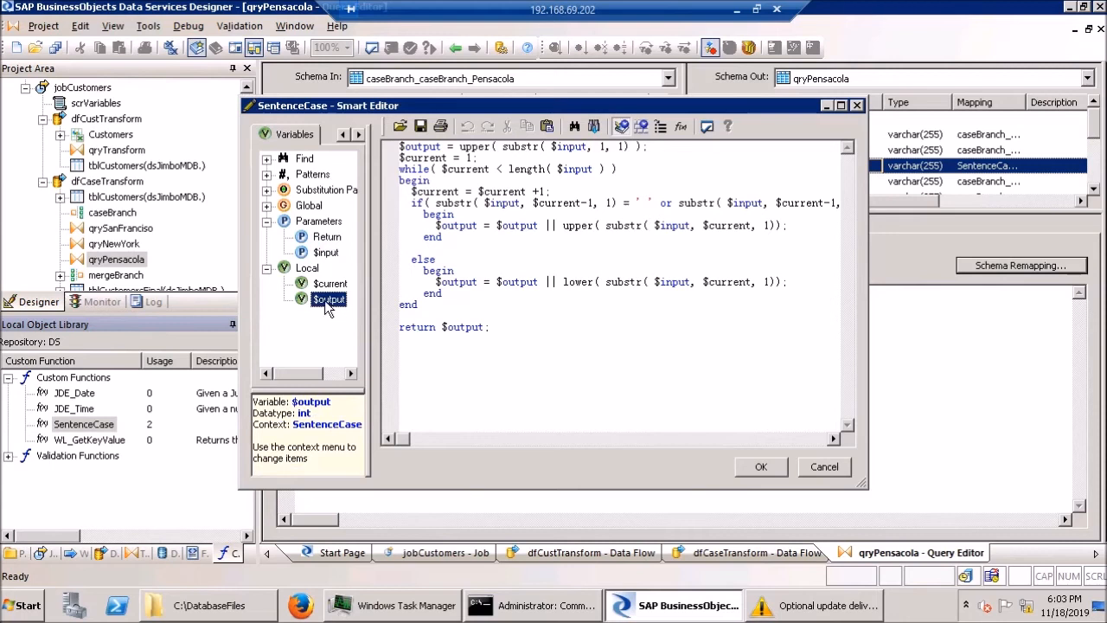
Change the local variable $output of the SentenceCase function to data type varchar with length 255 and save the function
double_click(325, 300)
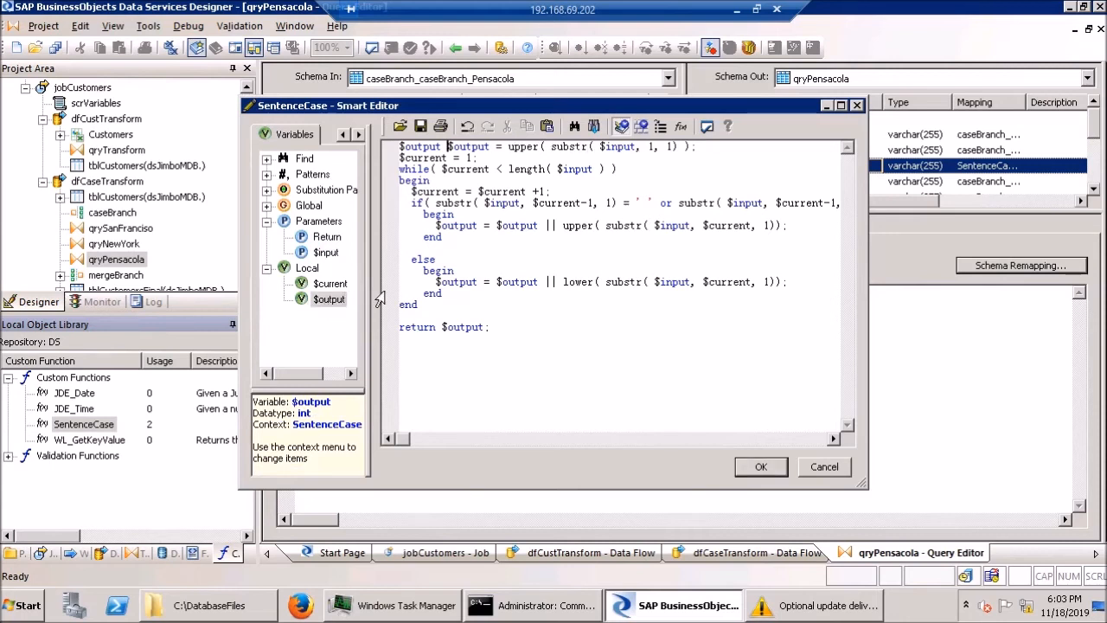
key(ctrl+z)
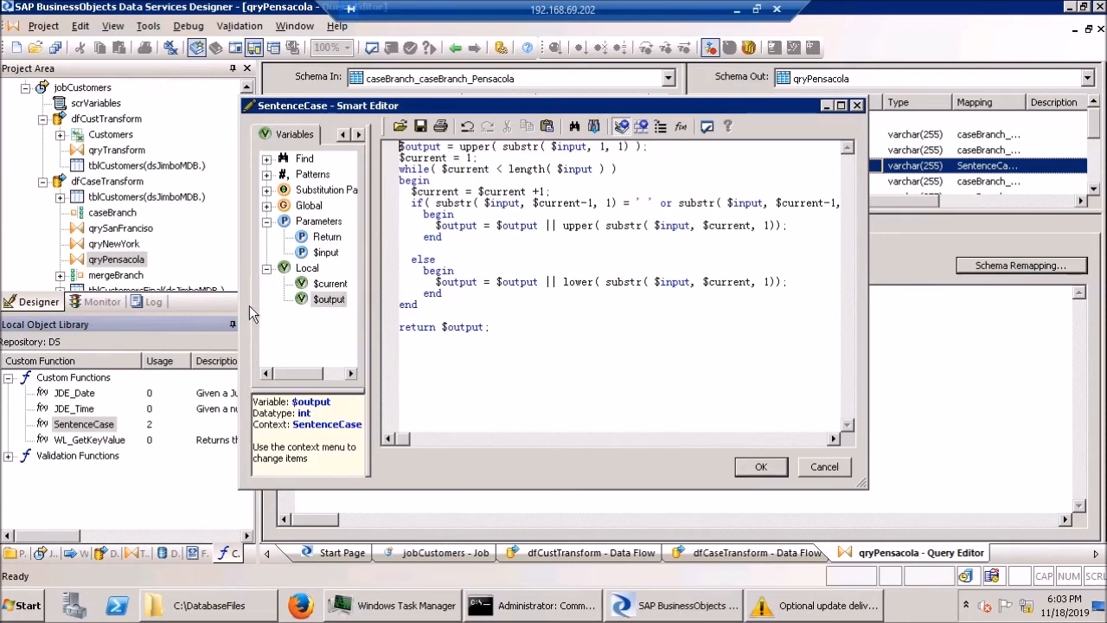
right_click(322, 299)
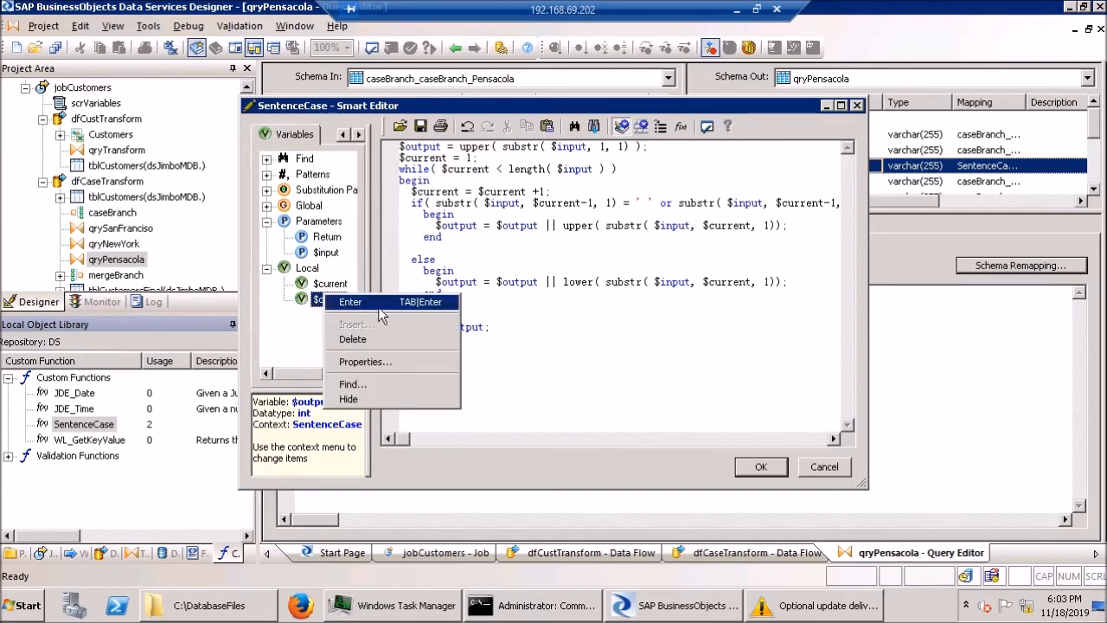
click(364, 361)
click(608, 178)
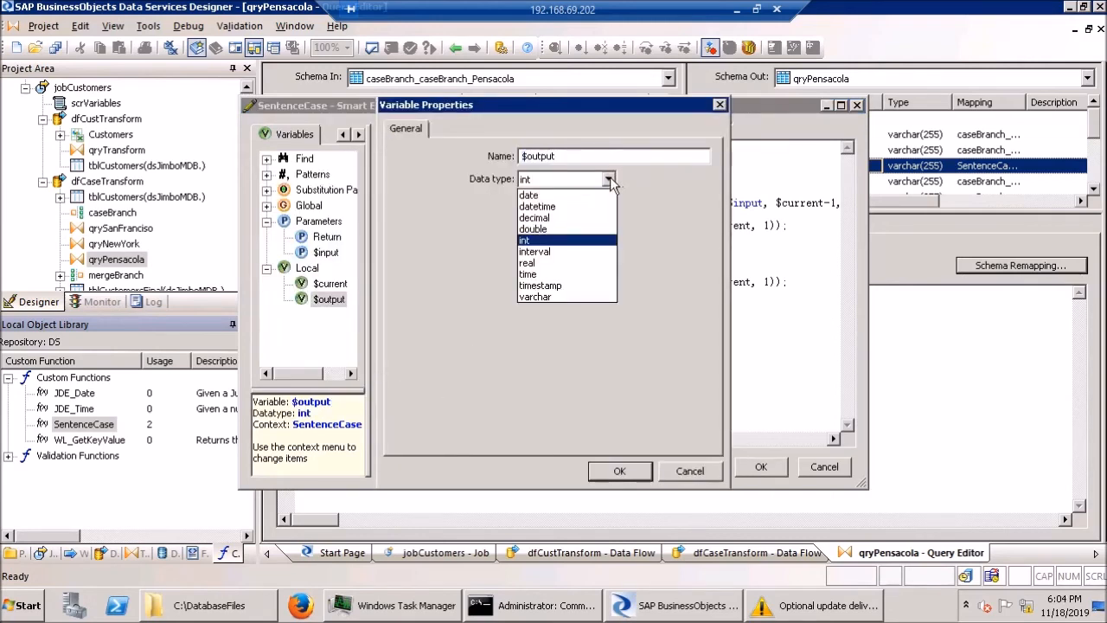
click(556, 297)
click(555, 226)
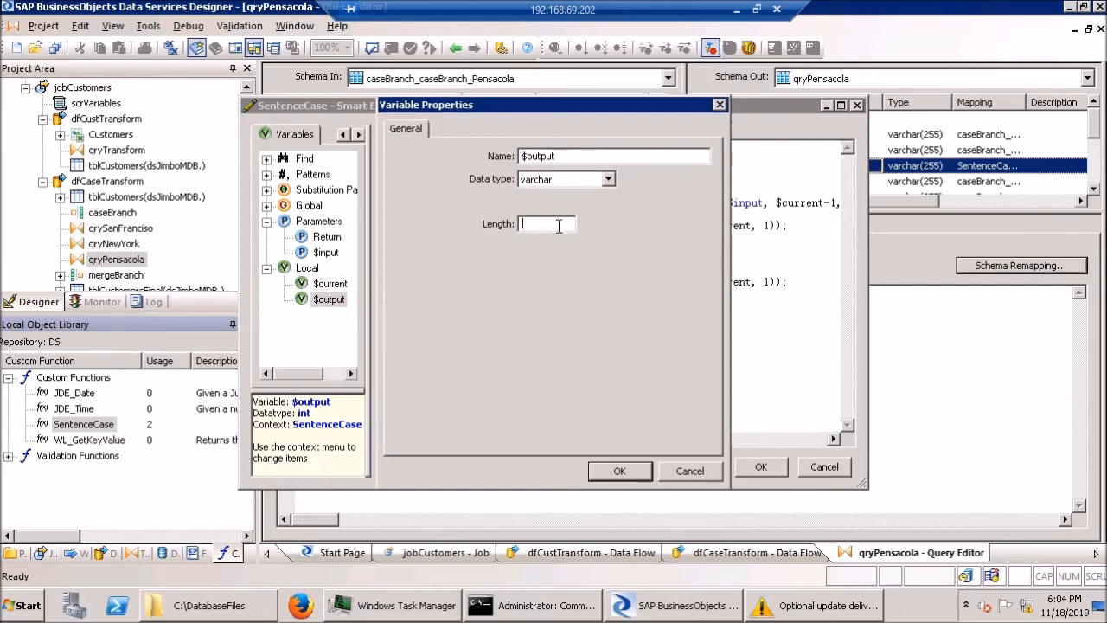
text(255)
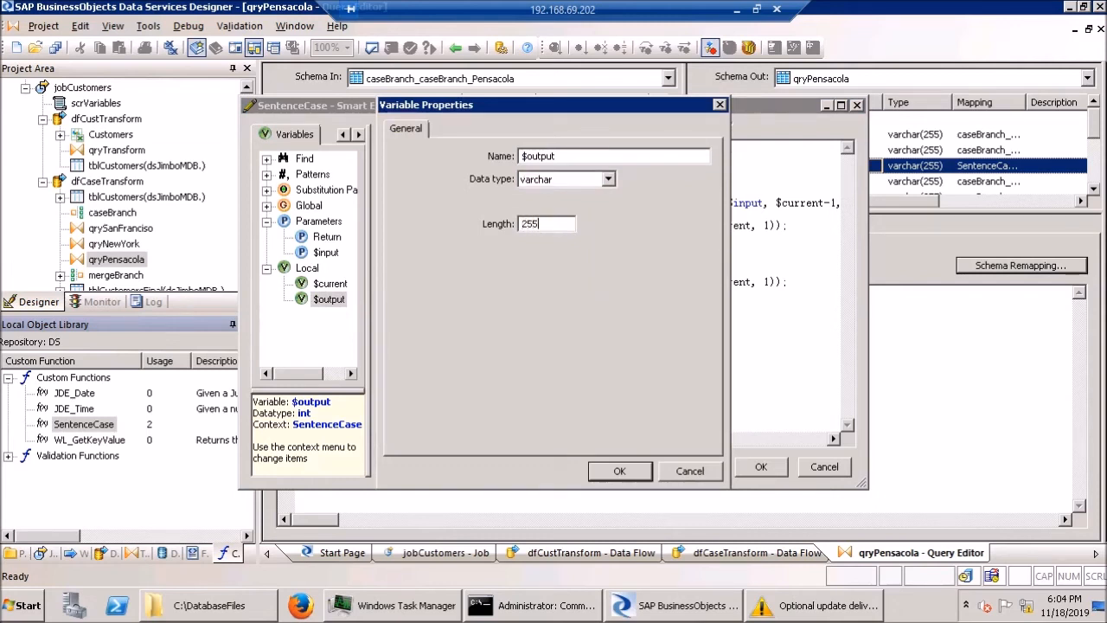
click(623, 472)
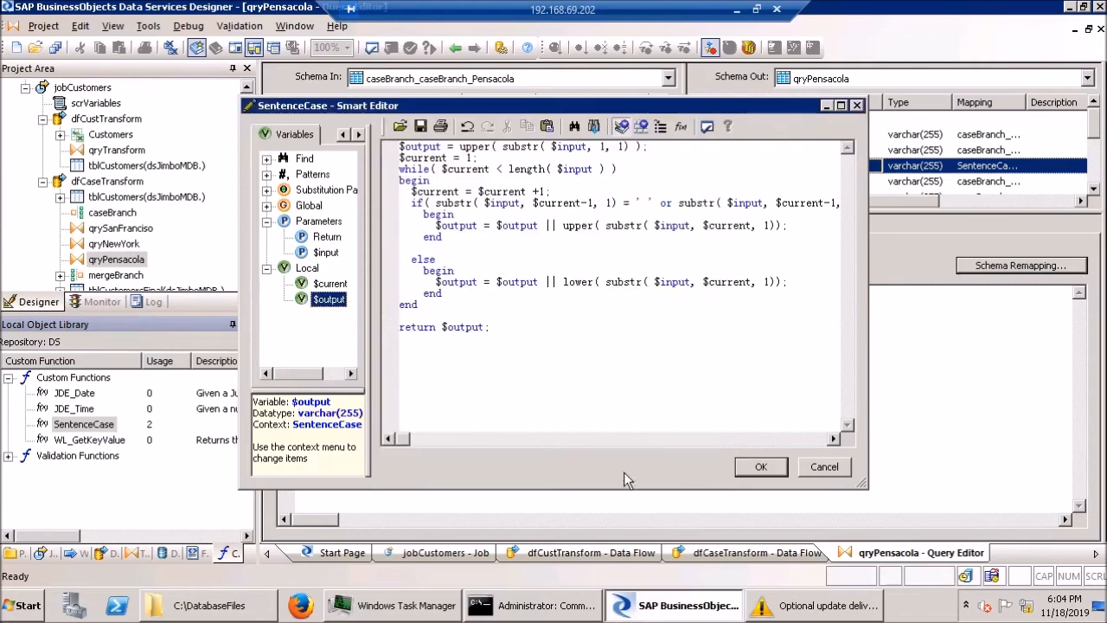
click(764, 465)
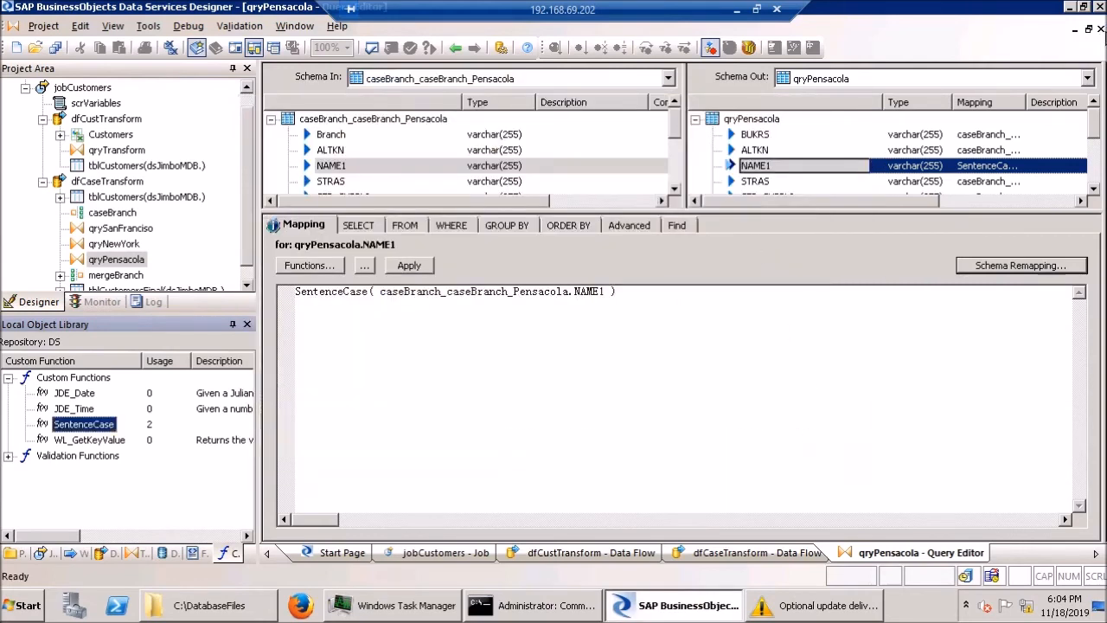
Return to the dfCaseTransform data flow, validate it again and read the data type conversion warning for qryPensacola
click(1100, 29)
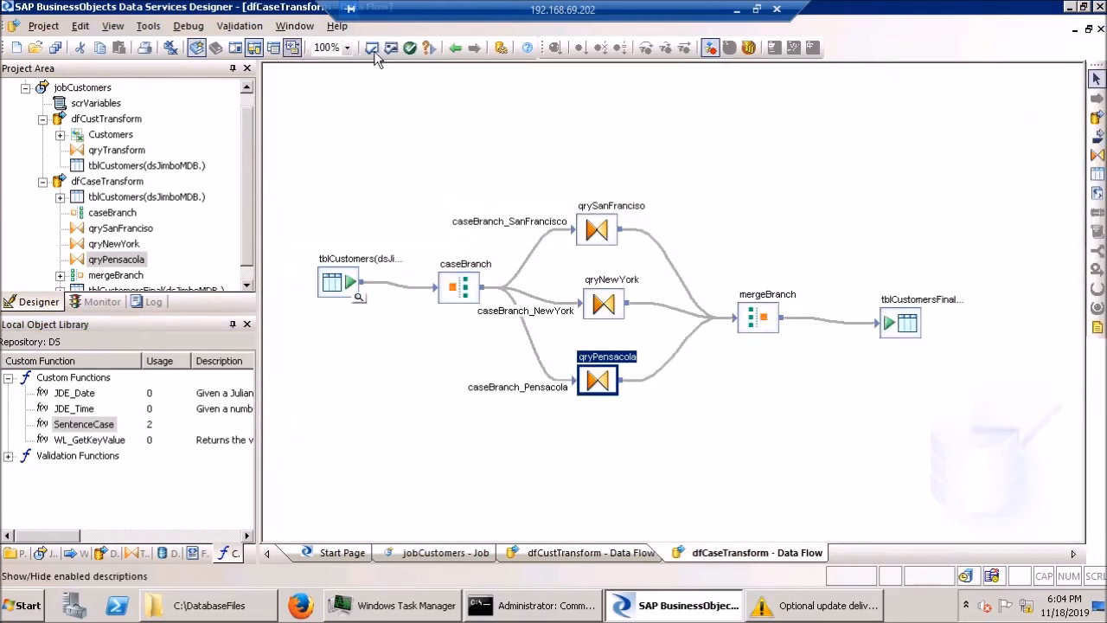
click(371, 48)
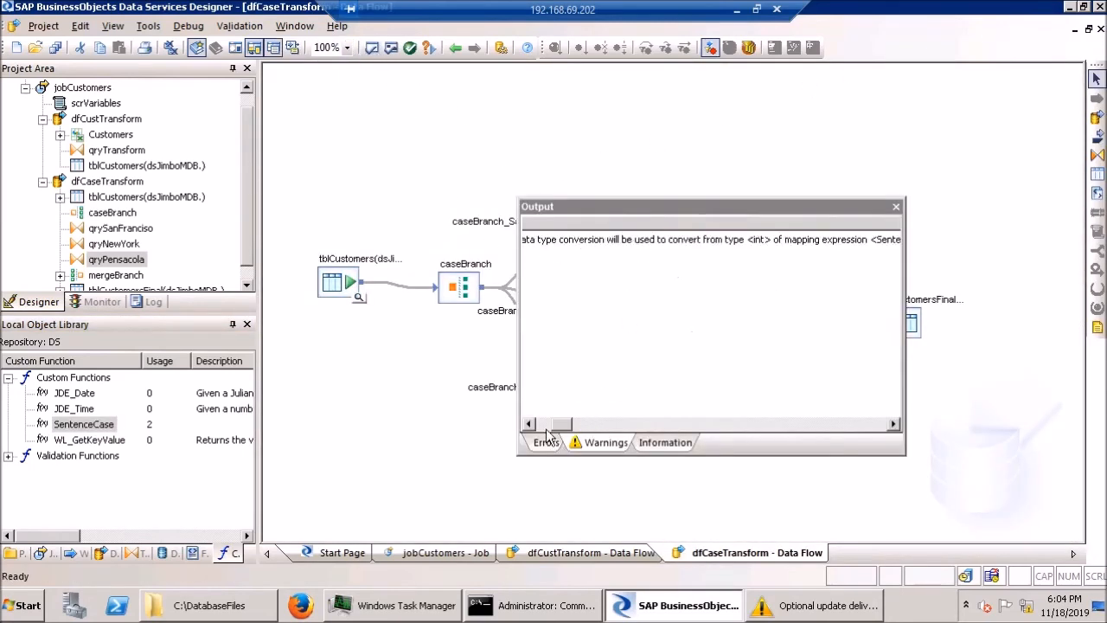
mouse_move(561, 425)
mouse_down()
mouse_move(574, 426)
mouse_move(544, 425)
mouse_move(595, 440)
mouse_move(547, 436)
mouse_up()
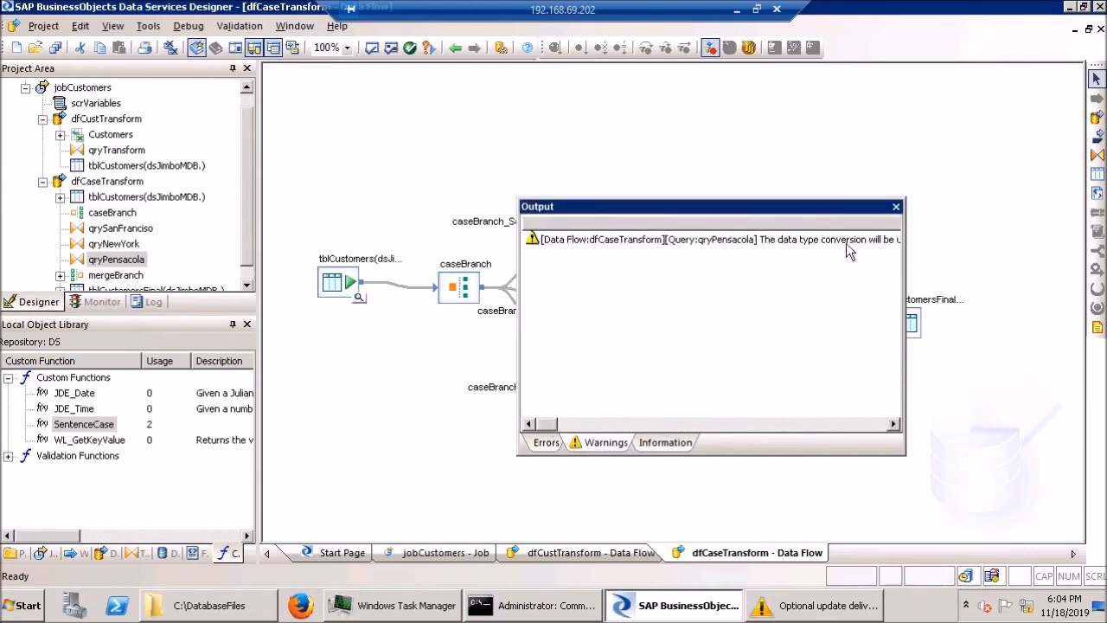
click(895, 206)
Set the Return parameter of the SentenceCase function to data type varchar with length 255 and save the function
click(78, 424)
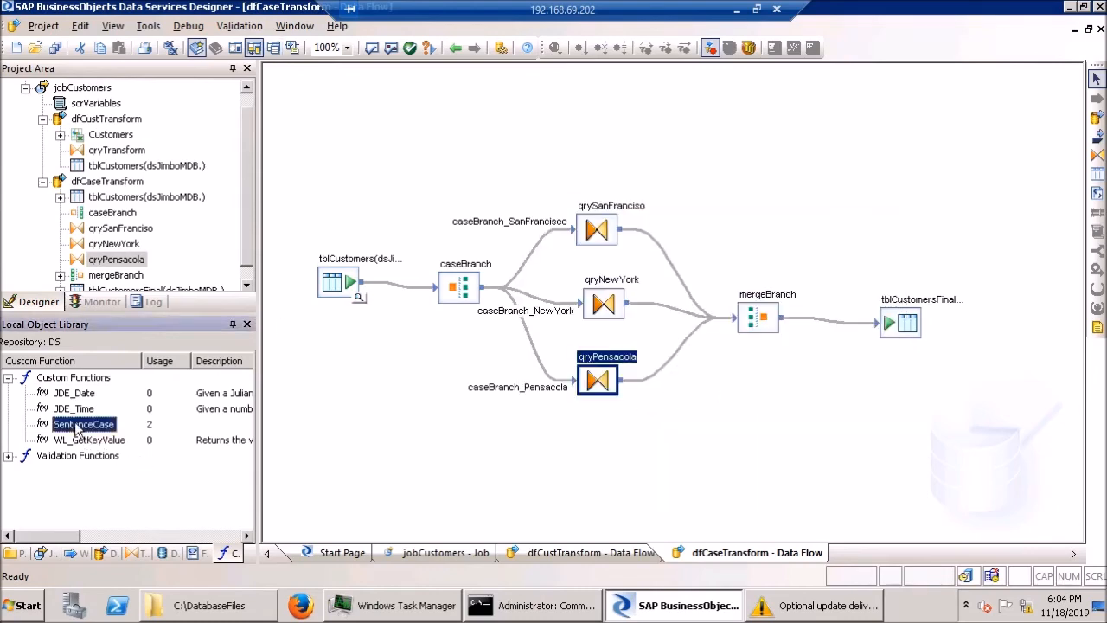
right_click(78, 425)
click(122, 84)
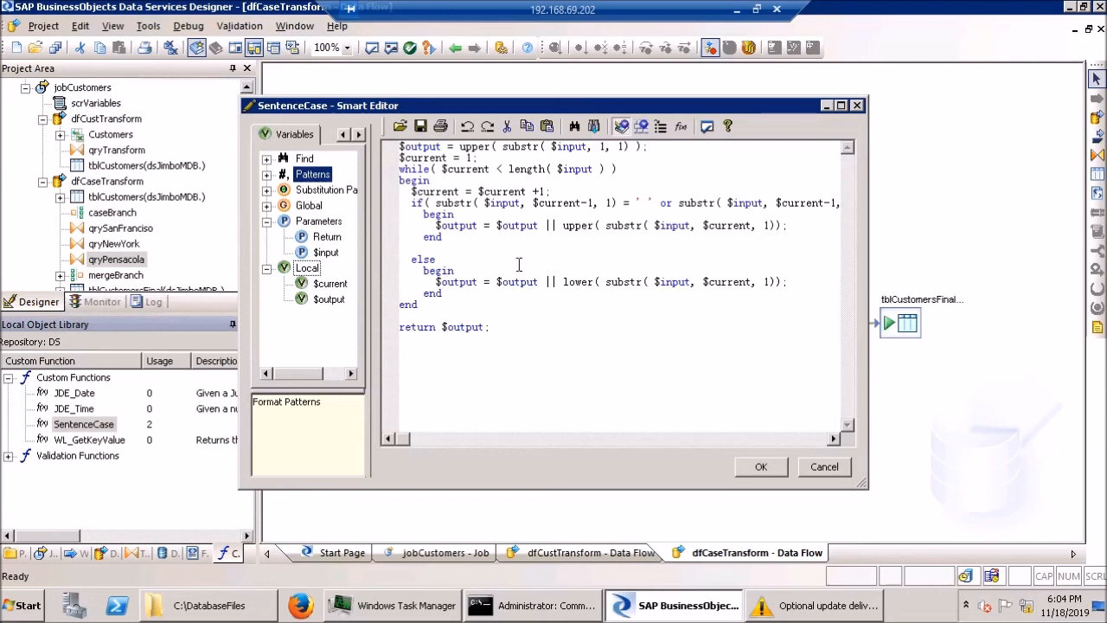
right_click(327, 252)
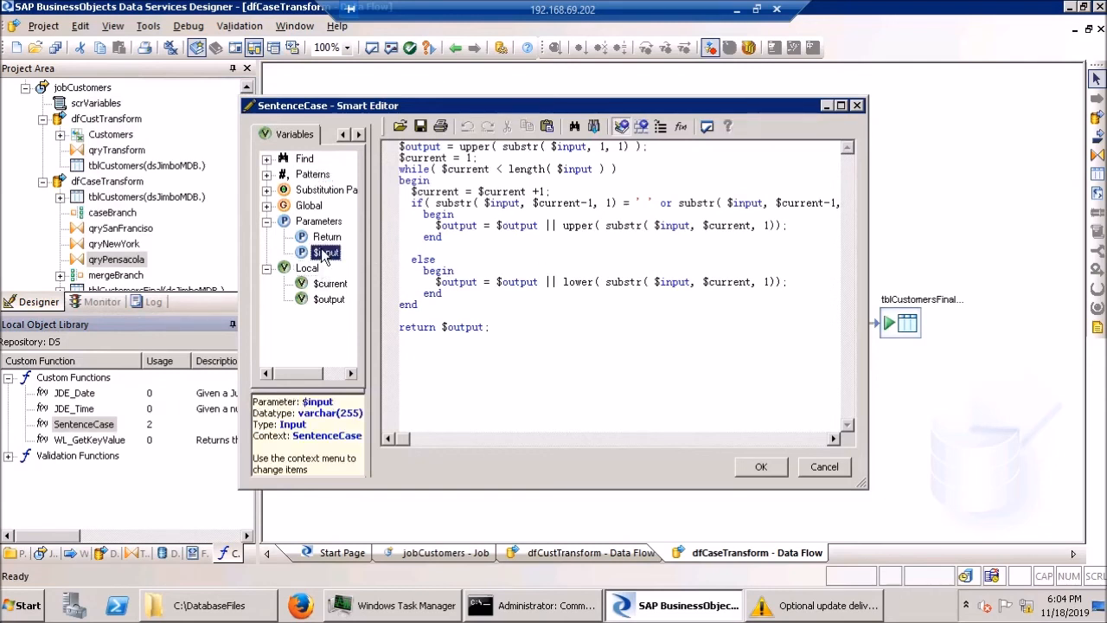
right_click(327, 237)
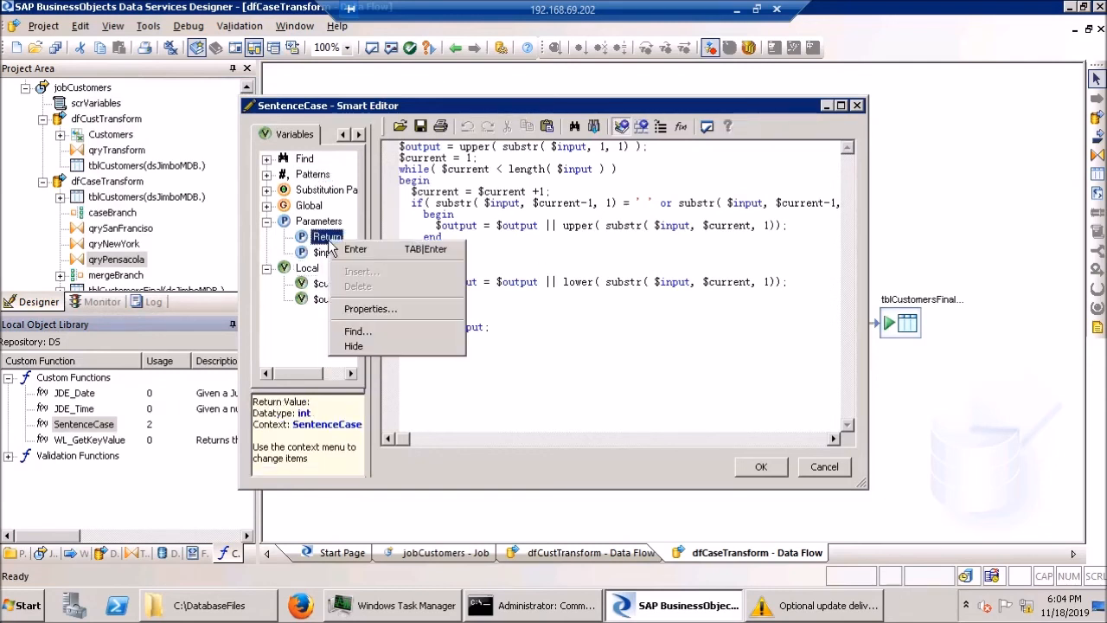
click(386, 309)
click(611, 175)
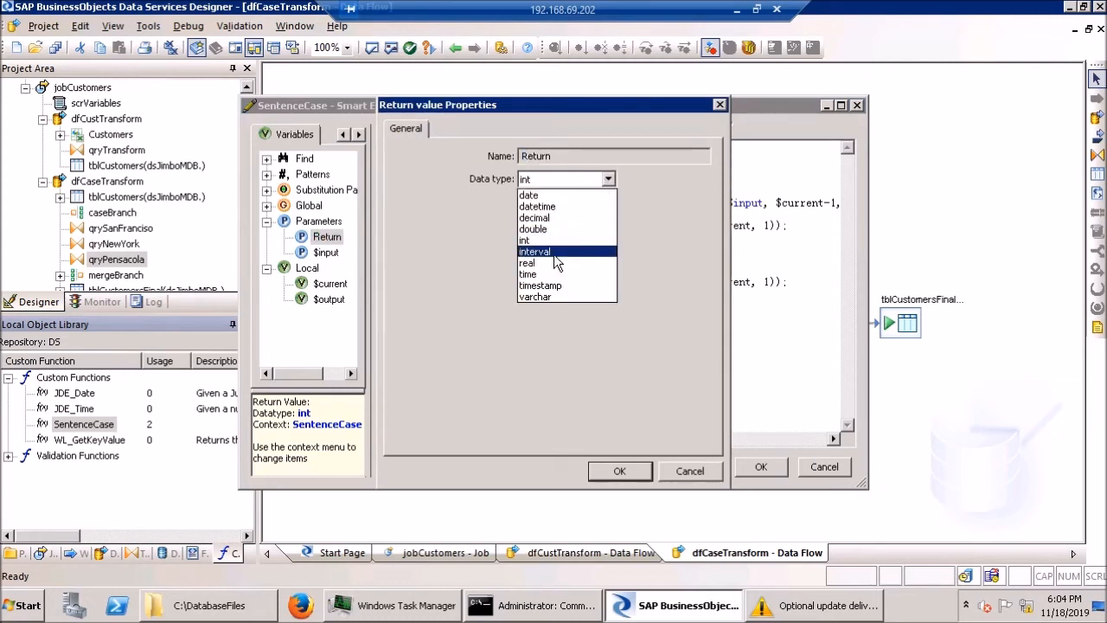
click(558, 295)
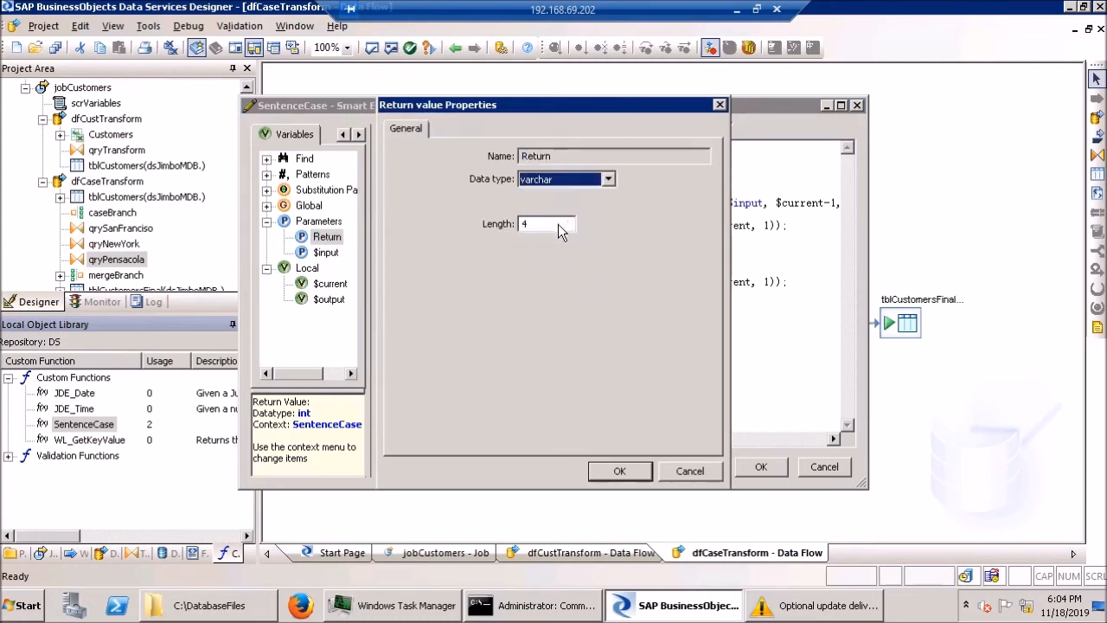
click(532, 221)
key(BackSpace)
text(255)
click(619, 470)
click(761, 467)
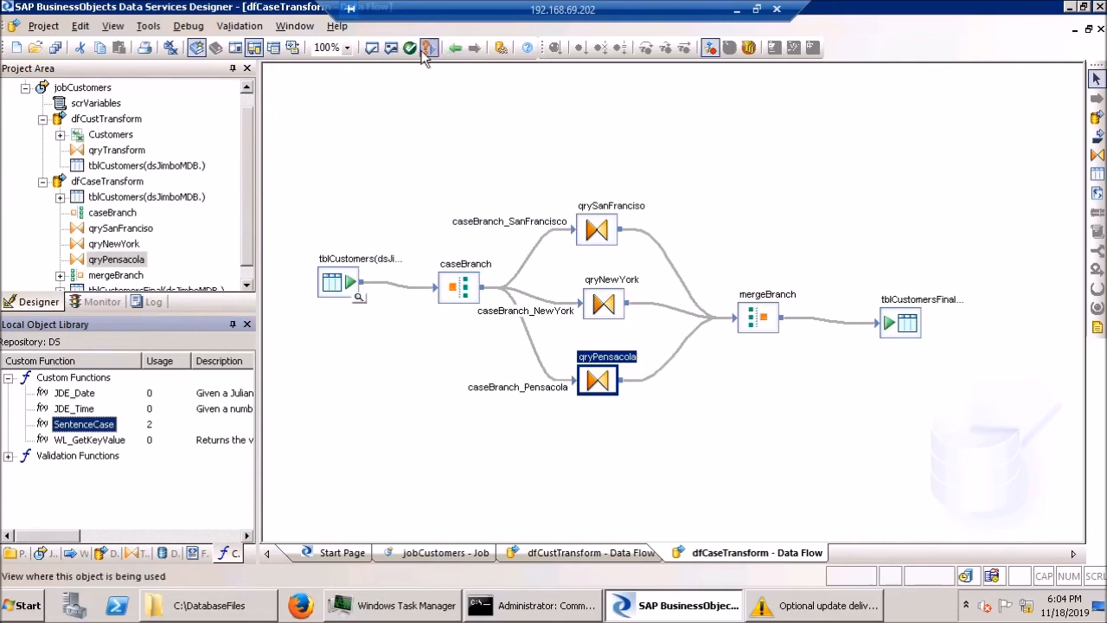
Revalidate the dfCaseTransform data flow and execute the jobCustomers job, closing its job log once the run ends
click(371, 47)
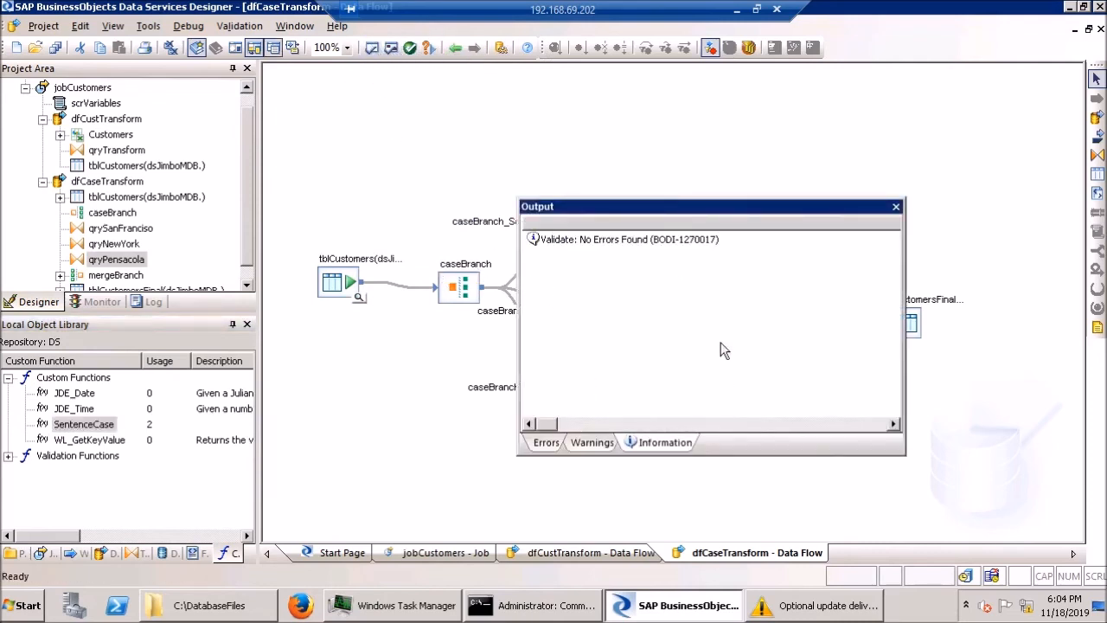
click(895, 206)
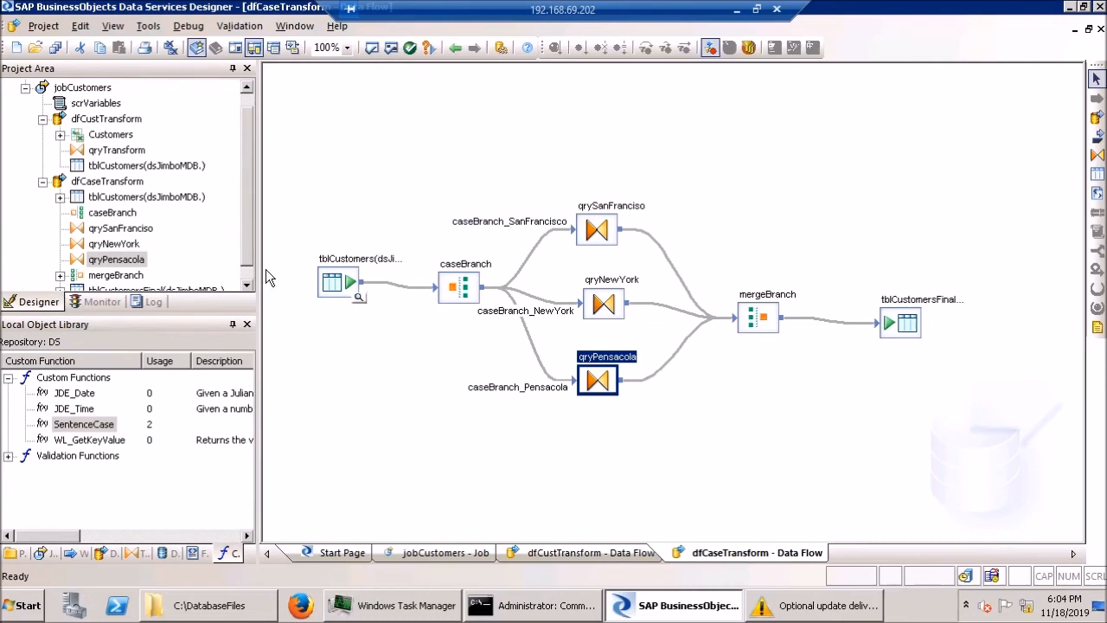
scroll(249, 283, down, 1)
scroll(248, 268, up, 1)
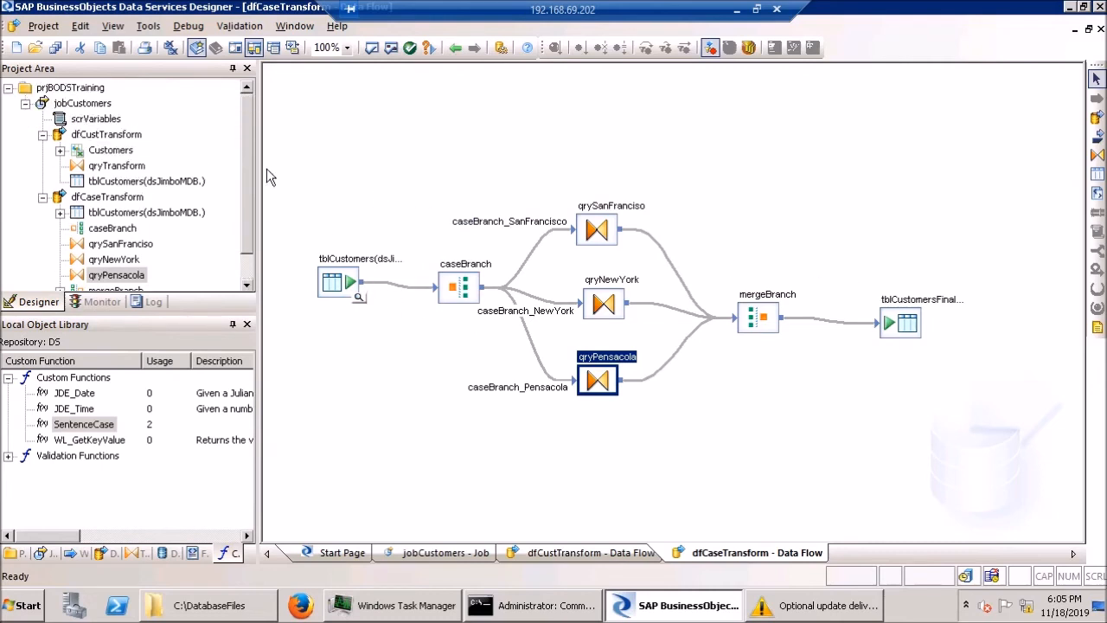
click(83, 105)
right_click(82, 105)
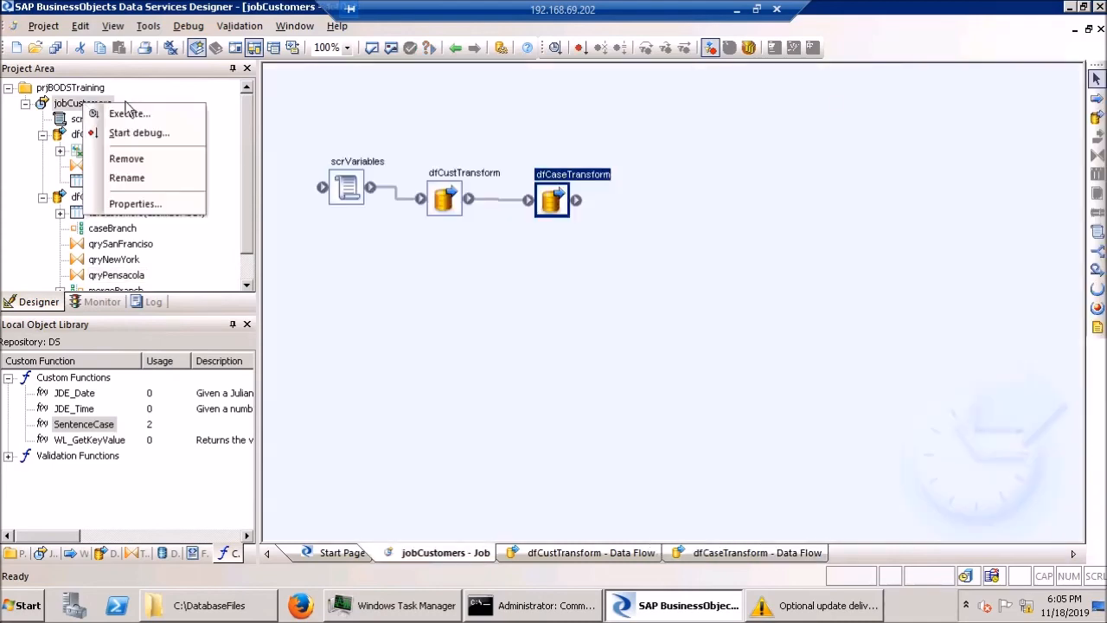
click(126, 113)
click(448, 390)
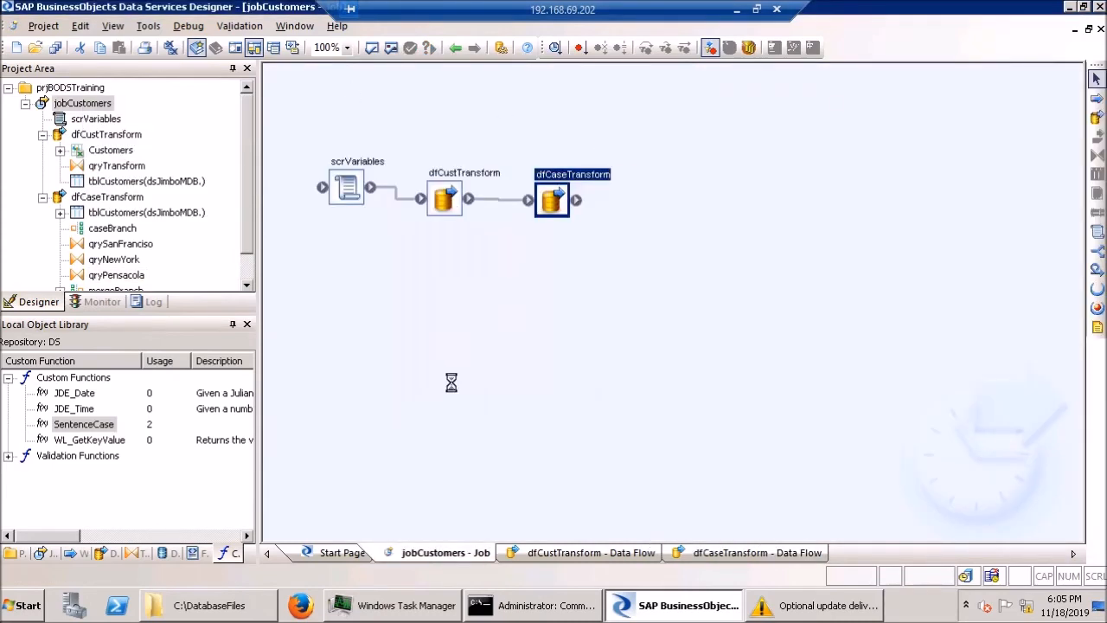
click(634, 507)
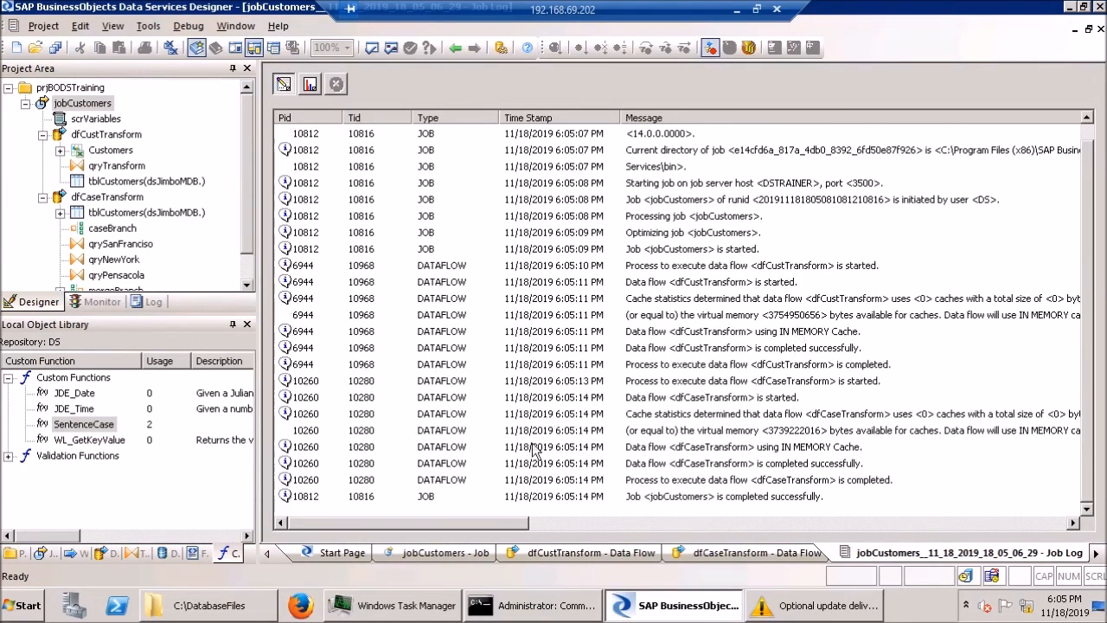
click(1101, 30)
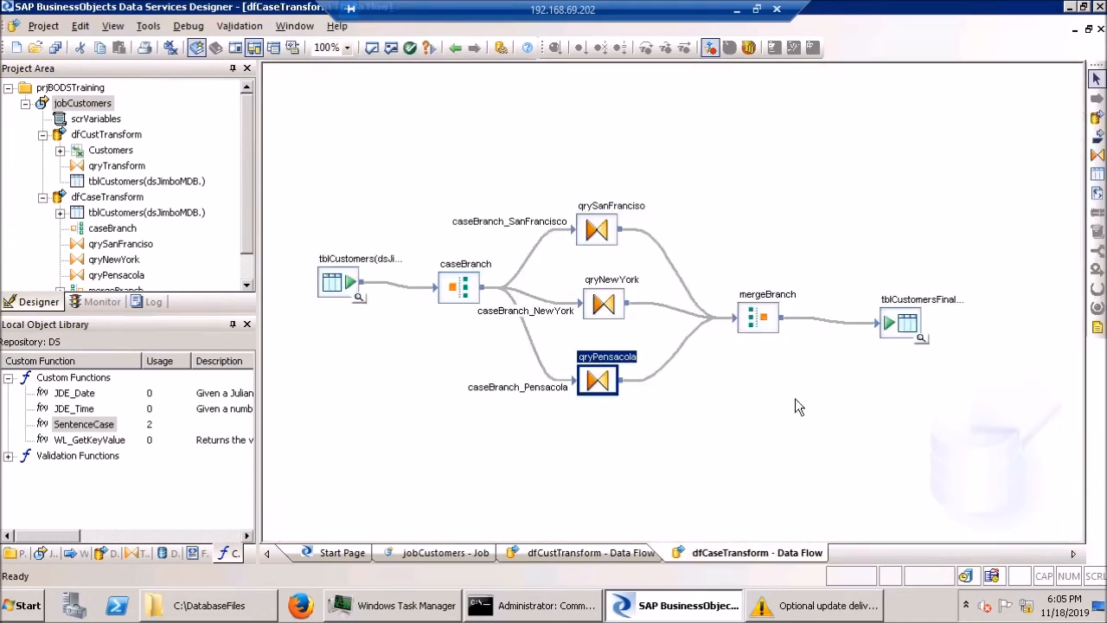
View the data of the tblCustomersFinal target table and examine the BUKRS and NAME1 values across the branches
click(919, 338)
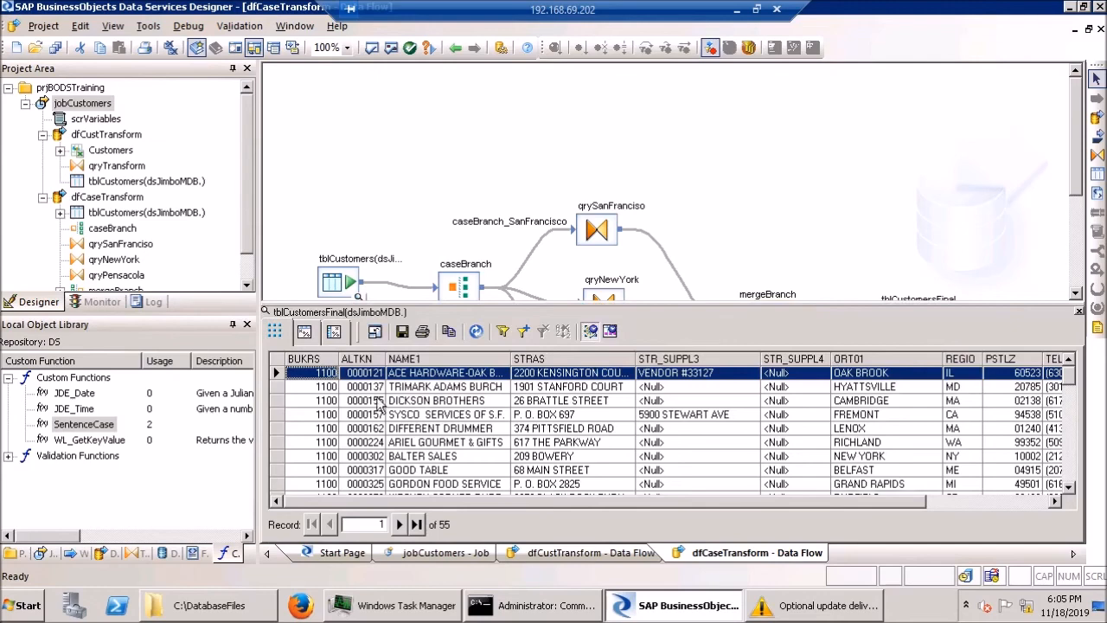
scroll(320, 385, down, 1)
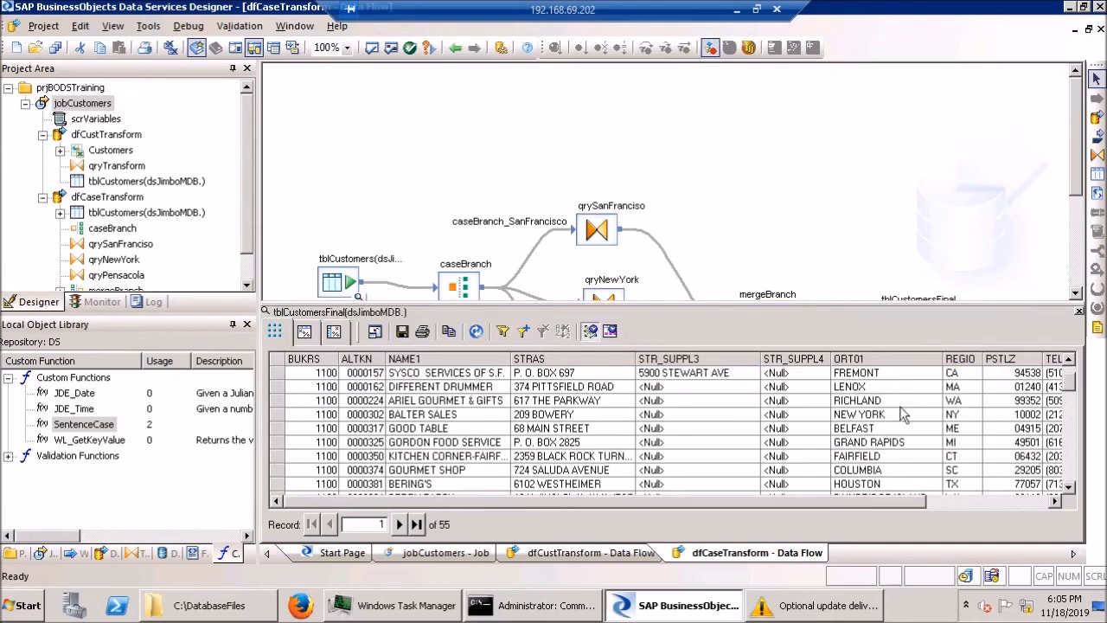
scroll(951, 423, down, 1)
scroll(991, 422, down, 2)
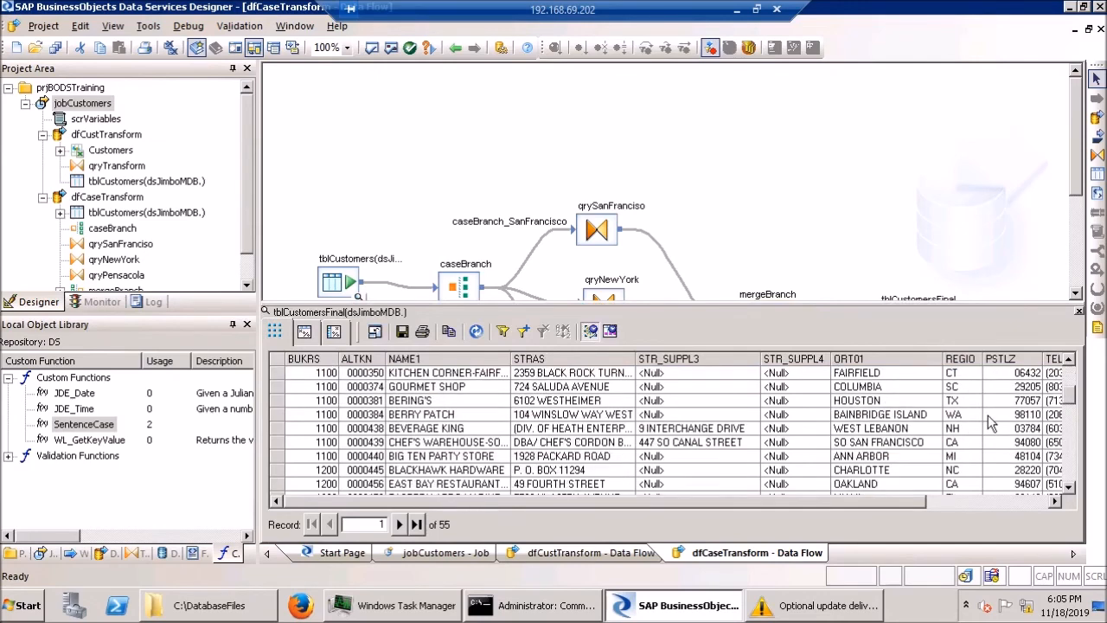
scroll(457, 454, down, 1)
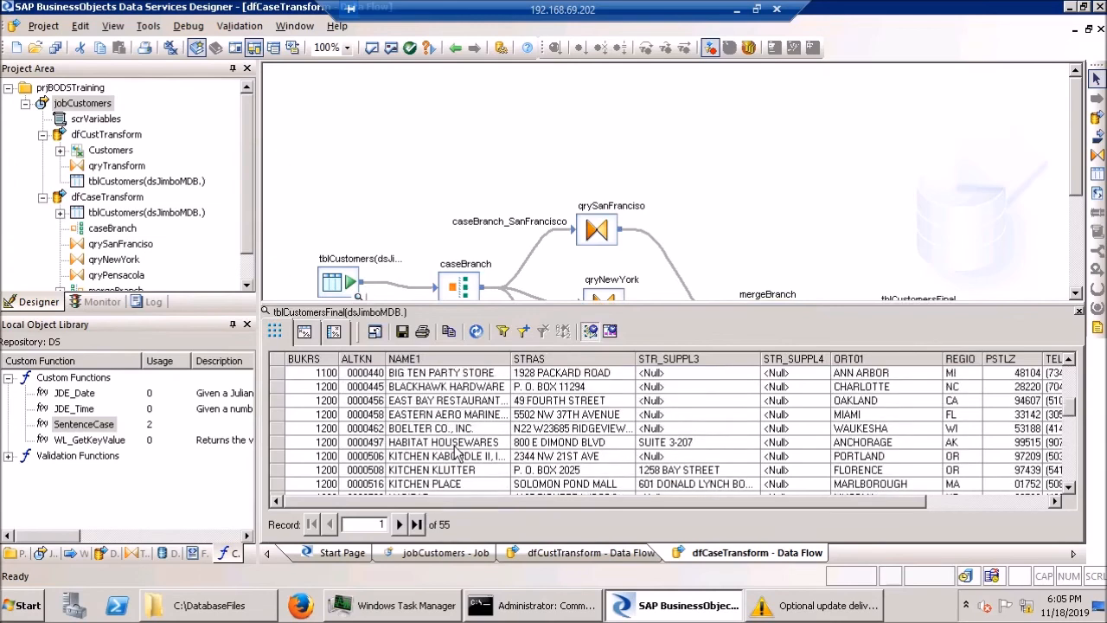
scroll(432, 446, up, 2)
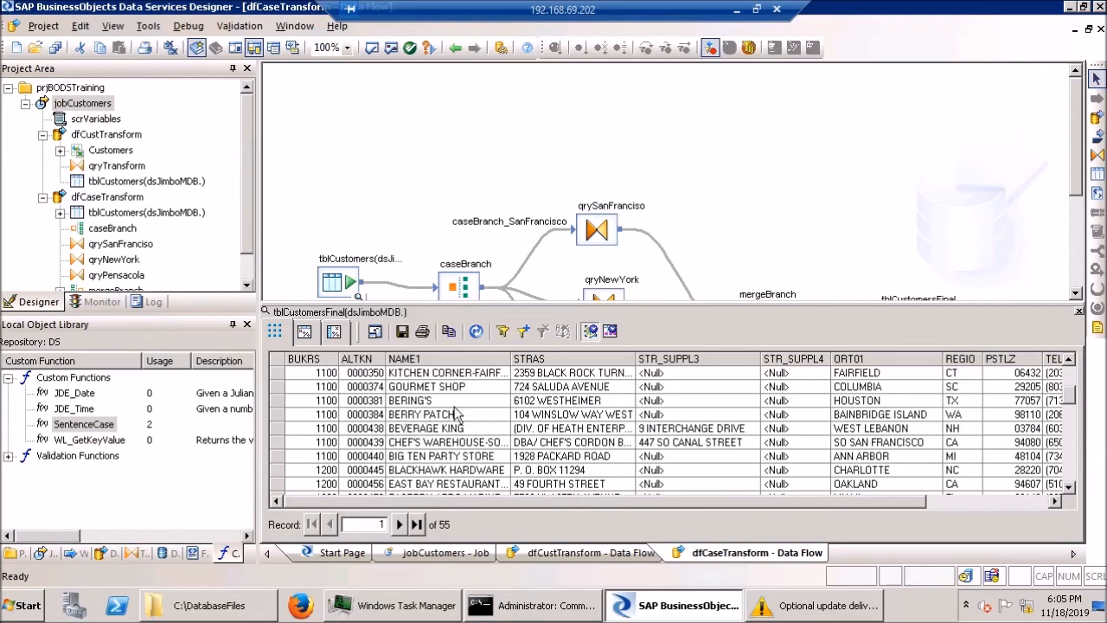
Compare the BUKRS and NAME1 values of the Pensacola rows with the other branches' rows in tblCustomersFinal, and close the data view
scroll(438, 429, down, 1)
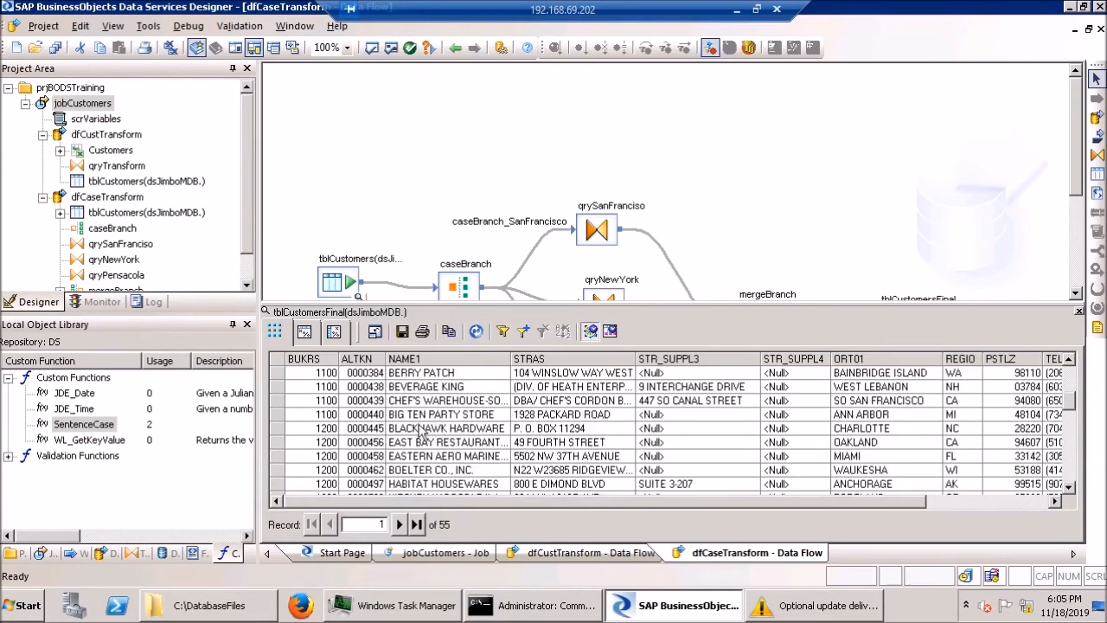
scroll(436, 420, down, 1)
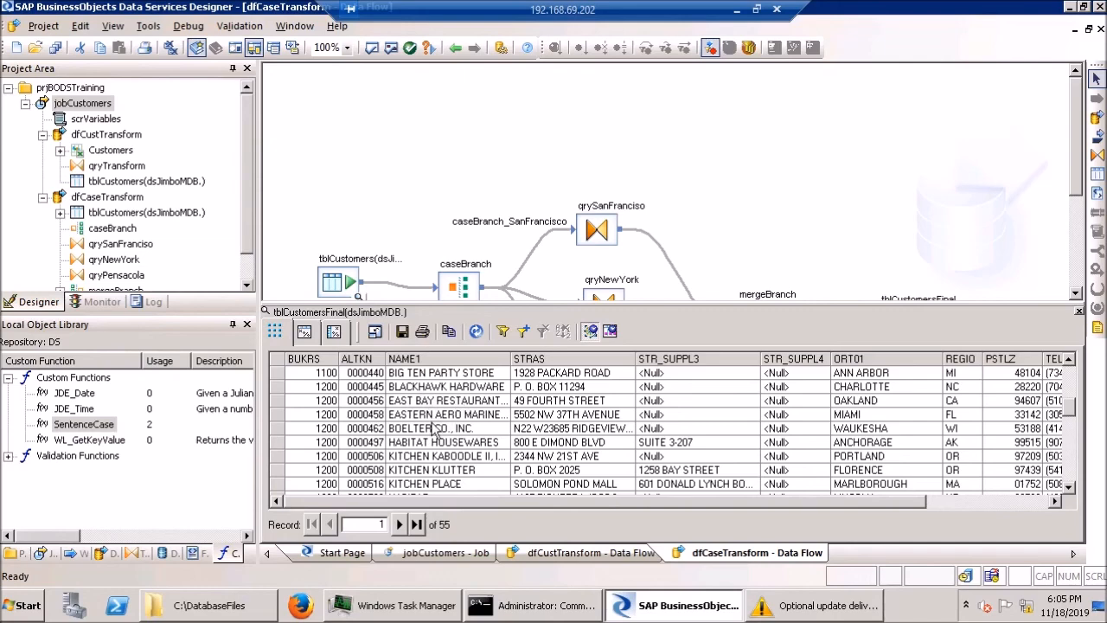
scroll(435, 428, down, 2)
scroll(435, 430, down, 4)
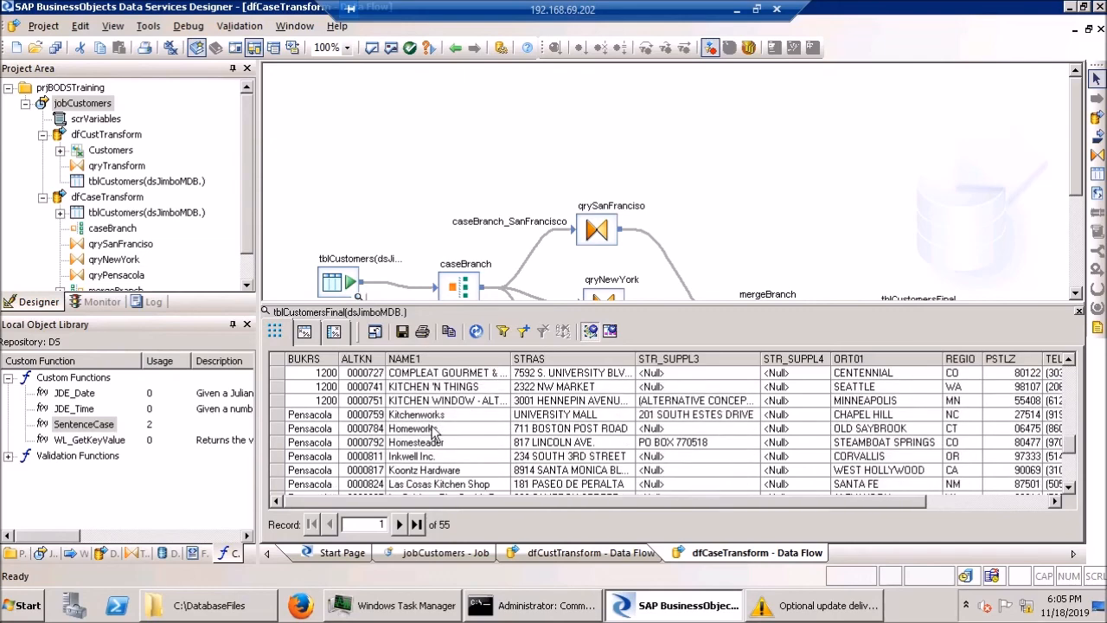
click(343, 416)
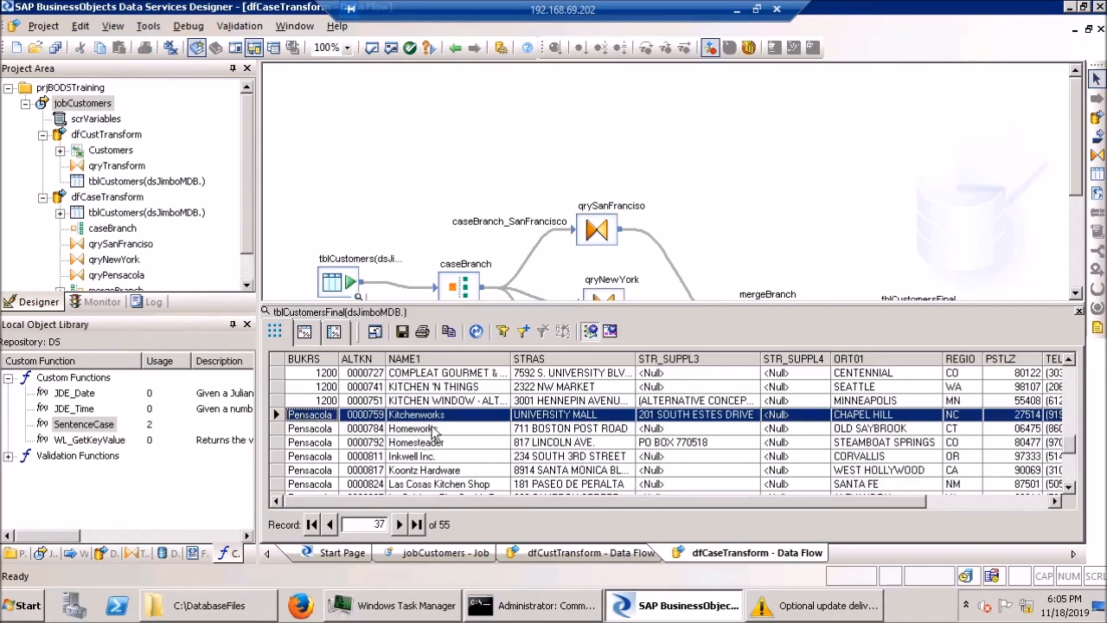
scroll(445, 444, down, 1)
scroll(445, 444, down, 1)
scroll(448, 454, down, 3)
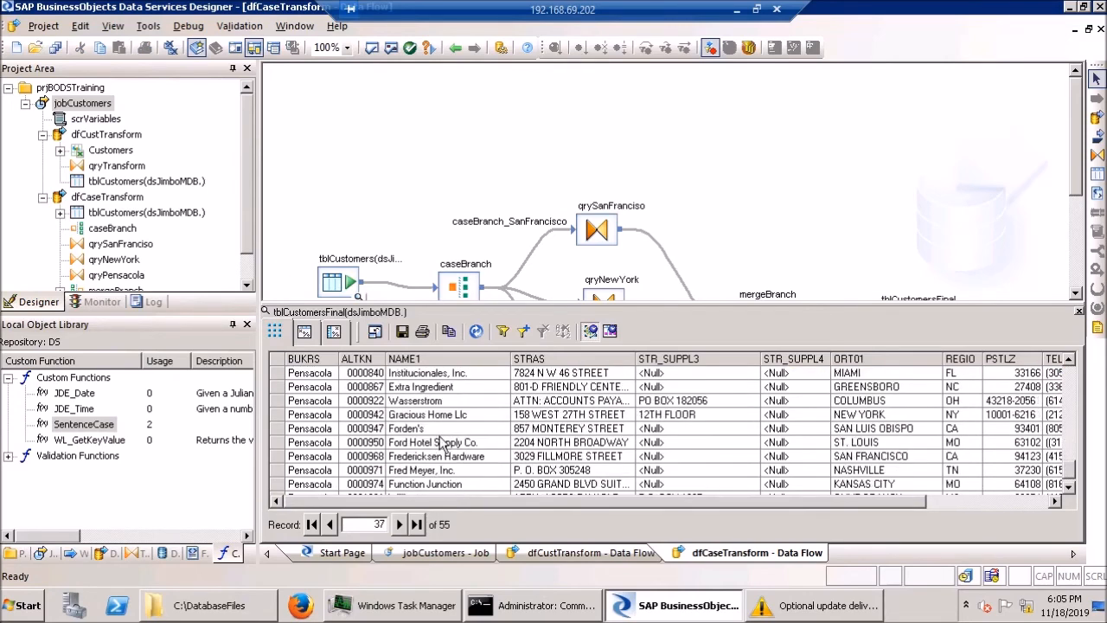
scroll(451, 462, up, 4)
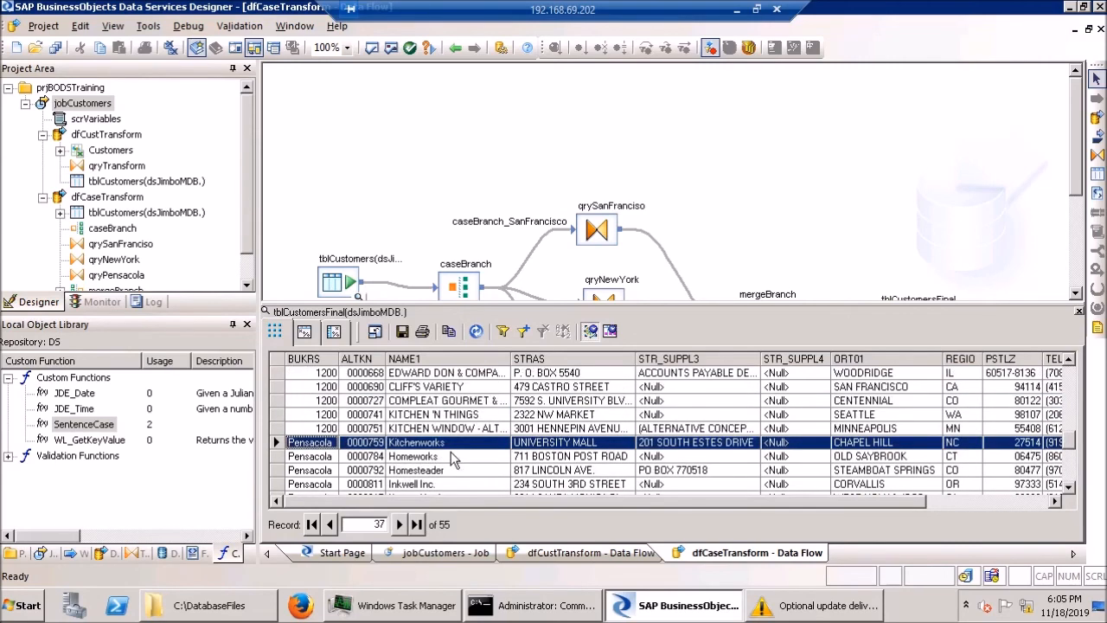
click(1078, 310)
Replace the BUKRS column mapping in the qryPensacola query with the constant '1300' and return to the data flow
double_click(596, 381)
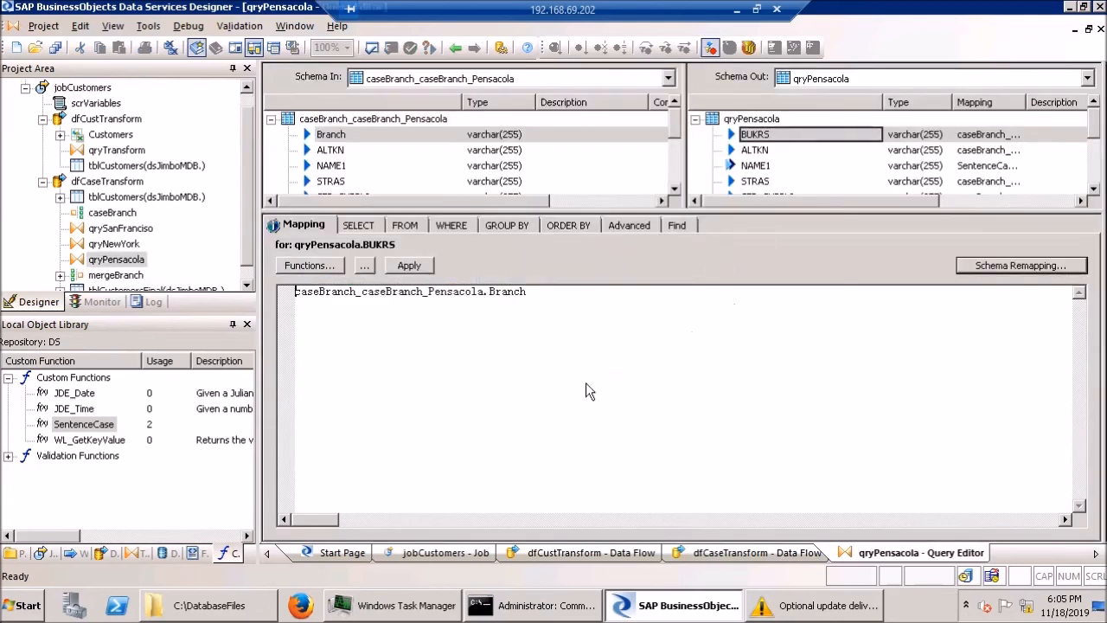
click(766, 137)
drag(681, 310, 261, 327)
key(Delete)
text(')
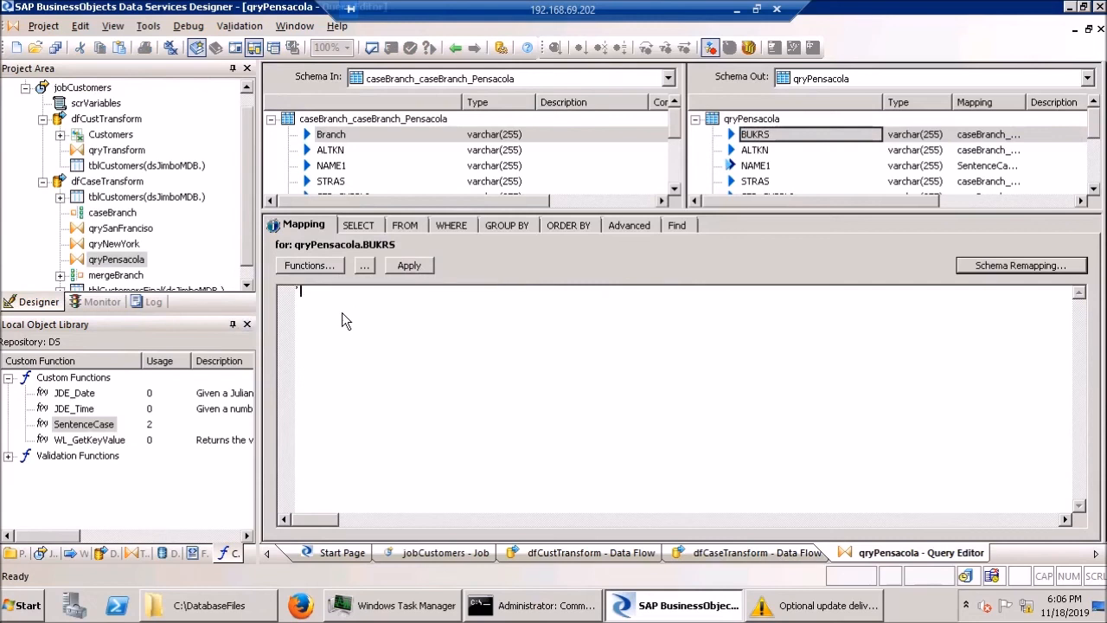
text(1300')
click(1100, 29)
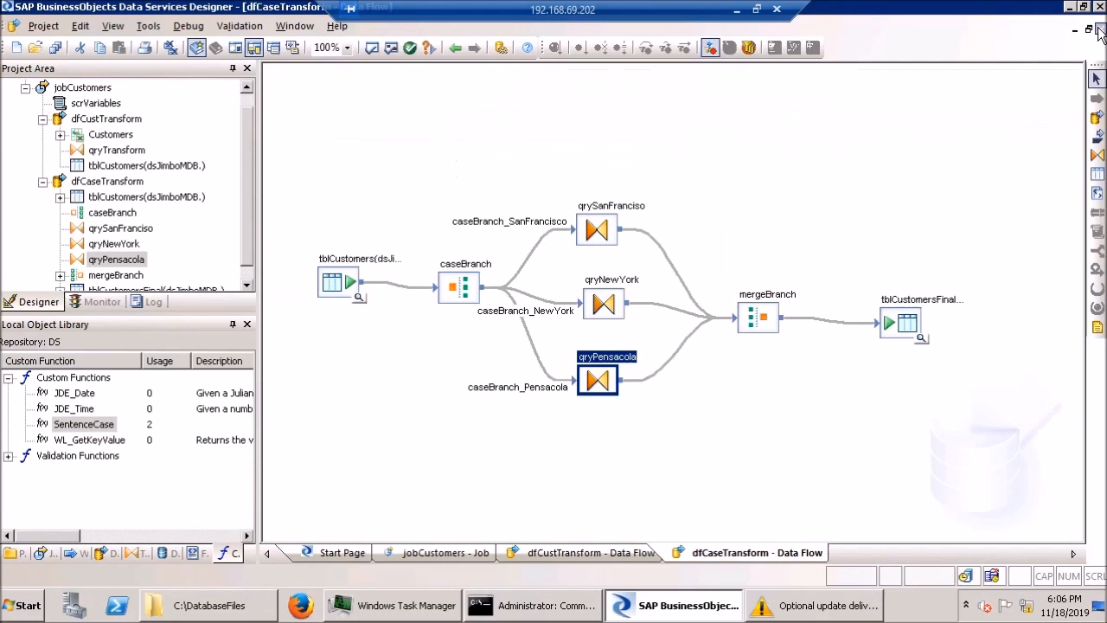
Execute the jobCustomers job again with the default execution properties and close its job log once the run ends
click(69, 94)
right_click(66, 103)
right_click(75, 87)
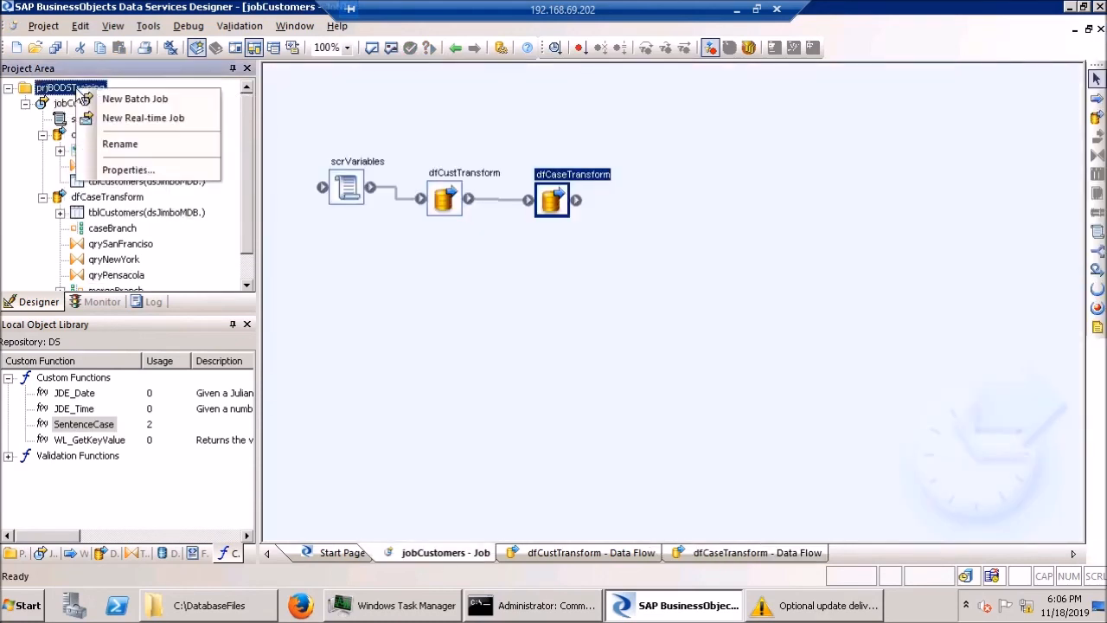
right_click(61, 103)
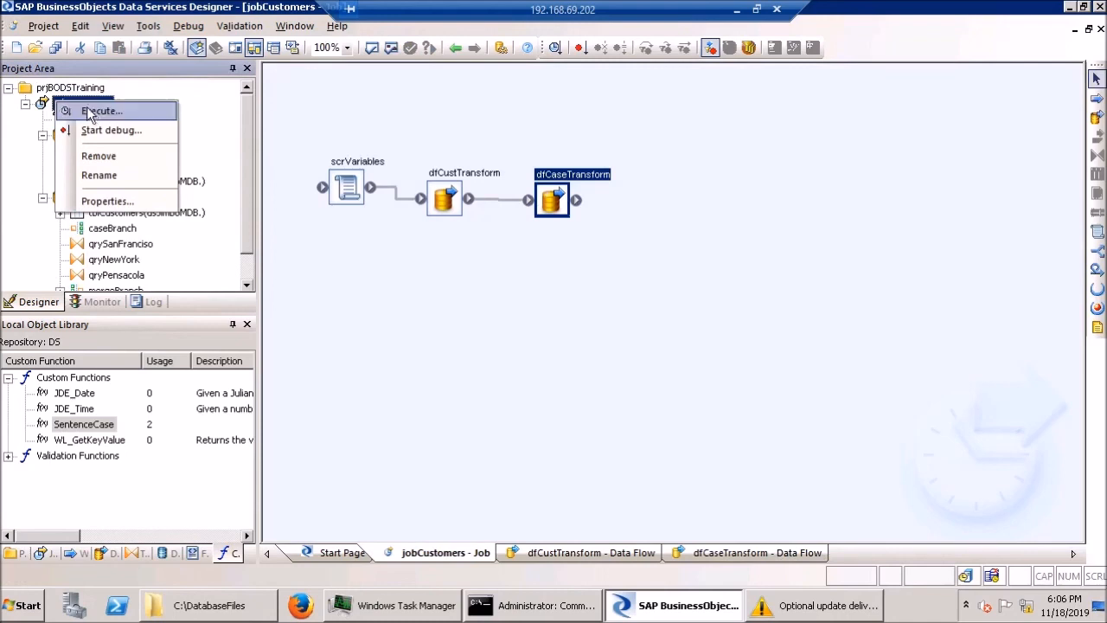
click(91, 109)
click(448, 388)
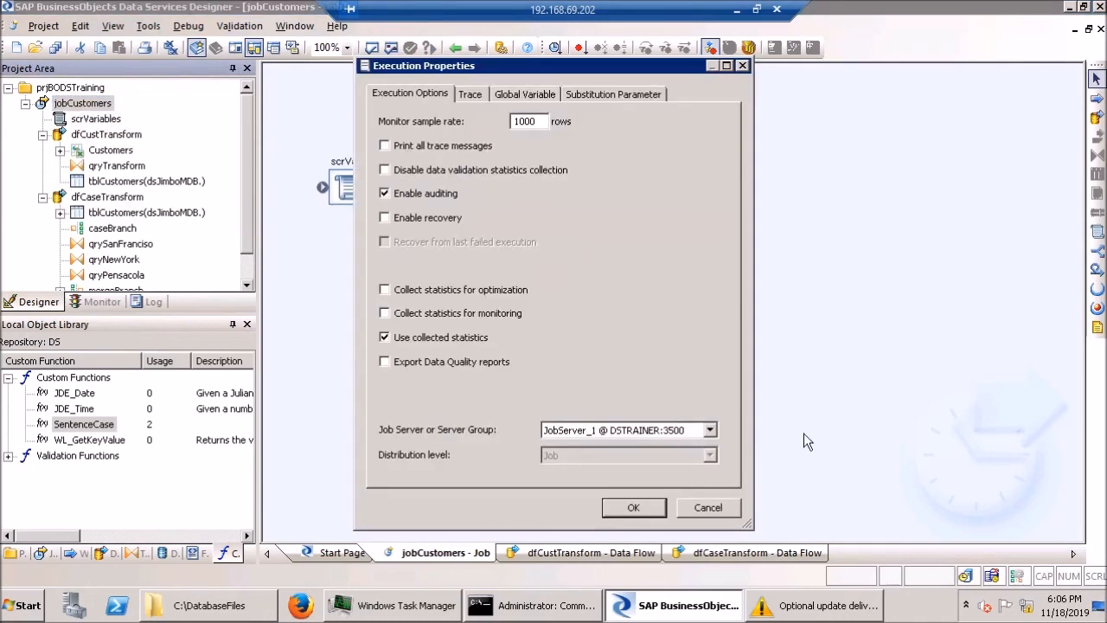
click(646, 517)
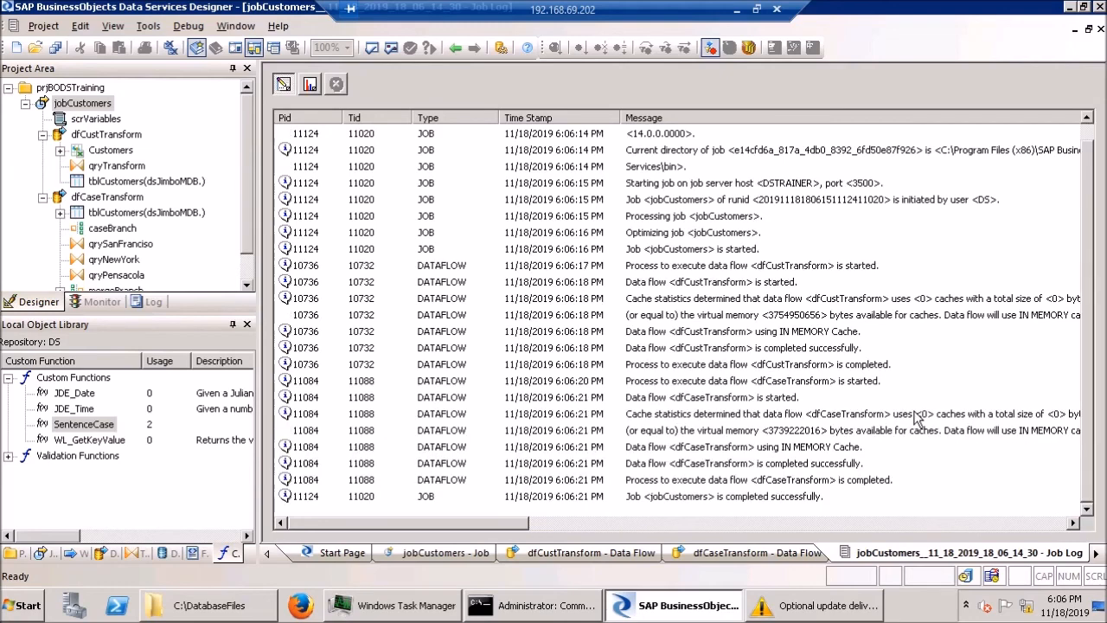
click(1100, 28)
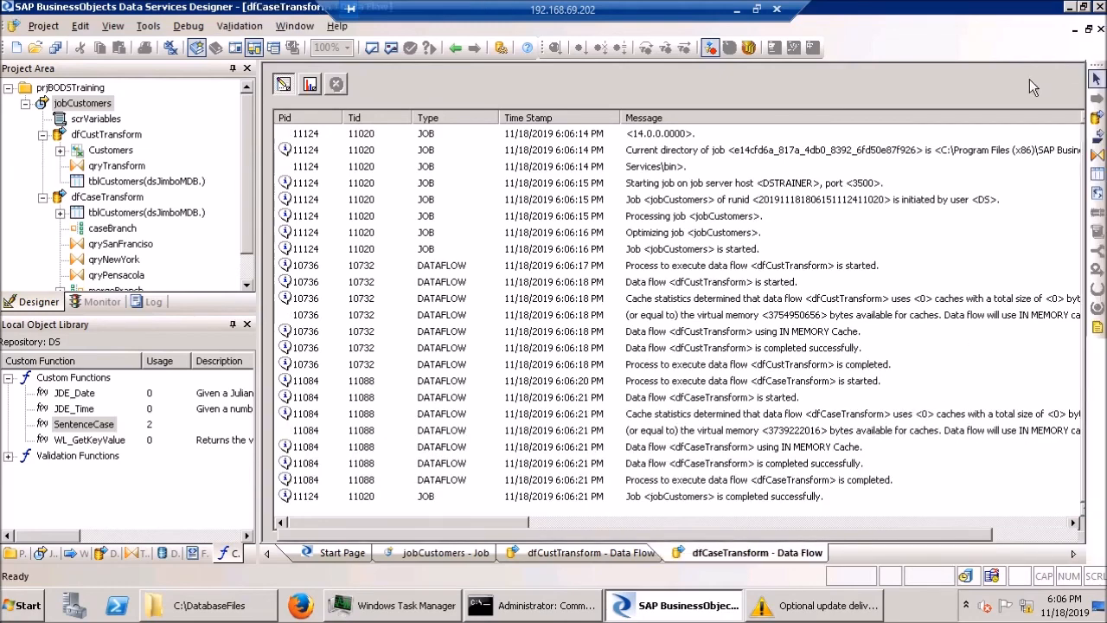
Reopen the data of tblCustomersFinal and check the BUKRS company codes down through the former Pensacola rows
click(921, 338)
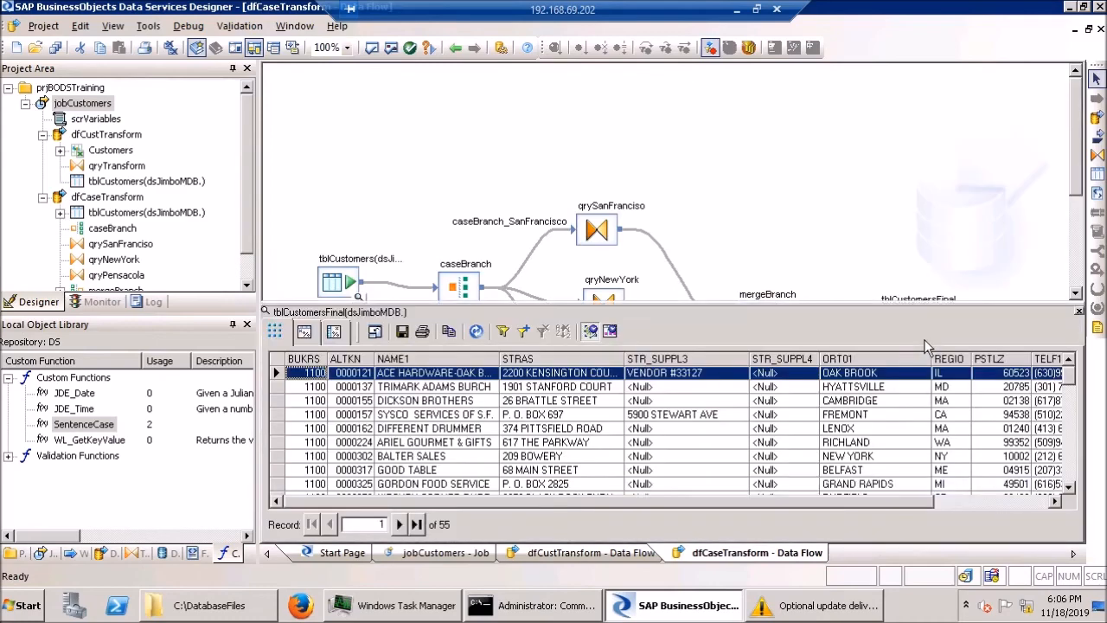
scroll(983, 443, down, 8)
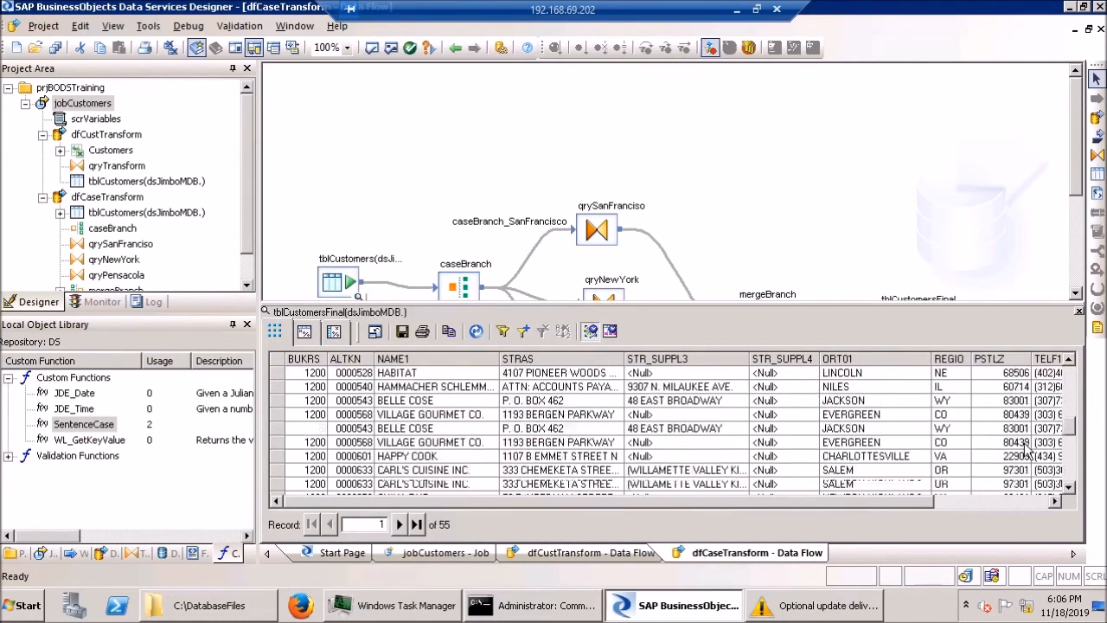
scroll(606, 476, down, 2)
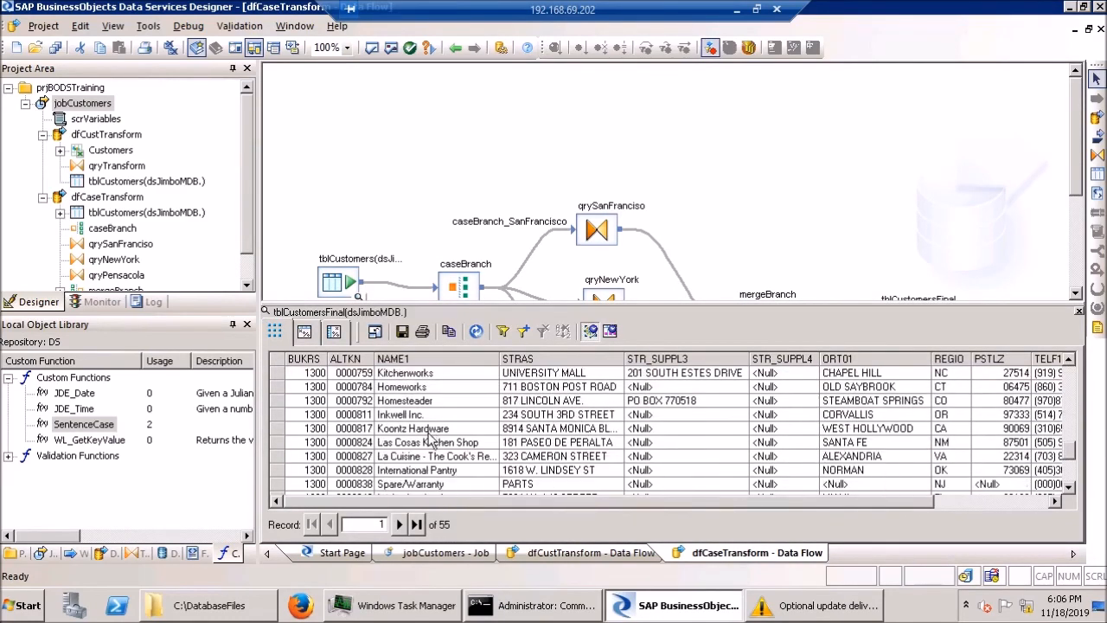
scroll(430, 440, down, 1)
scroll(430, 441, down, 3)
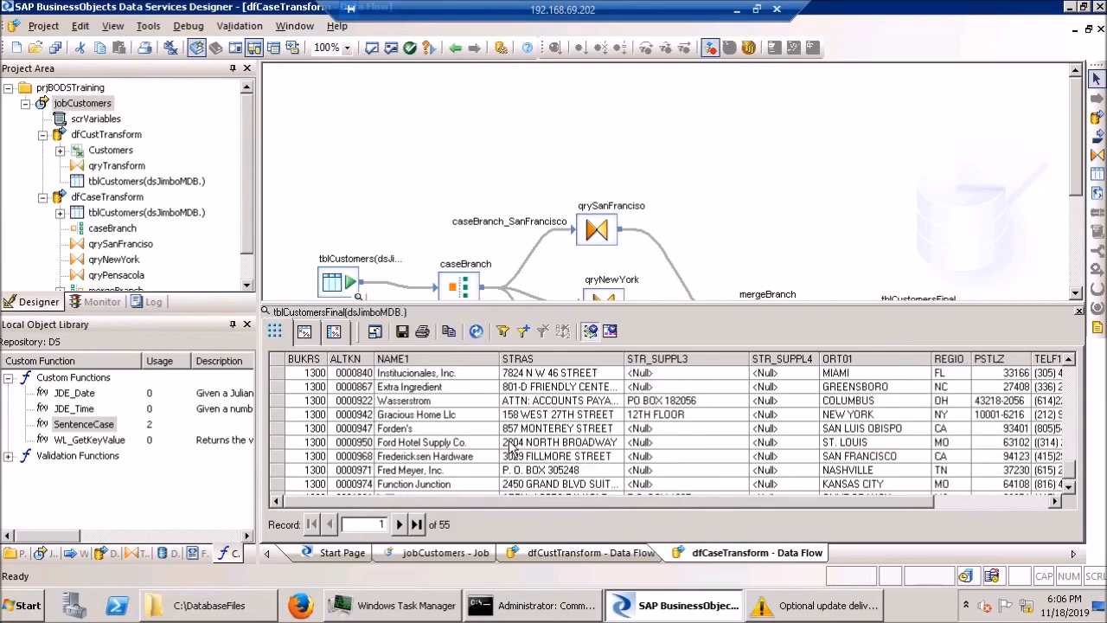